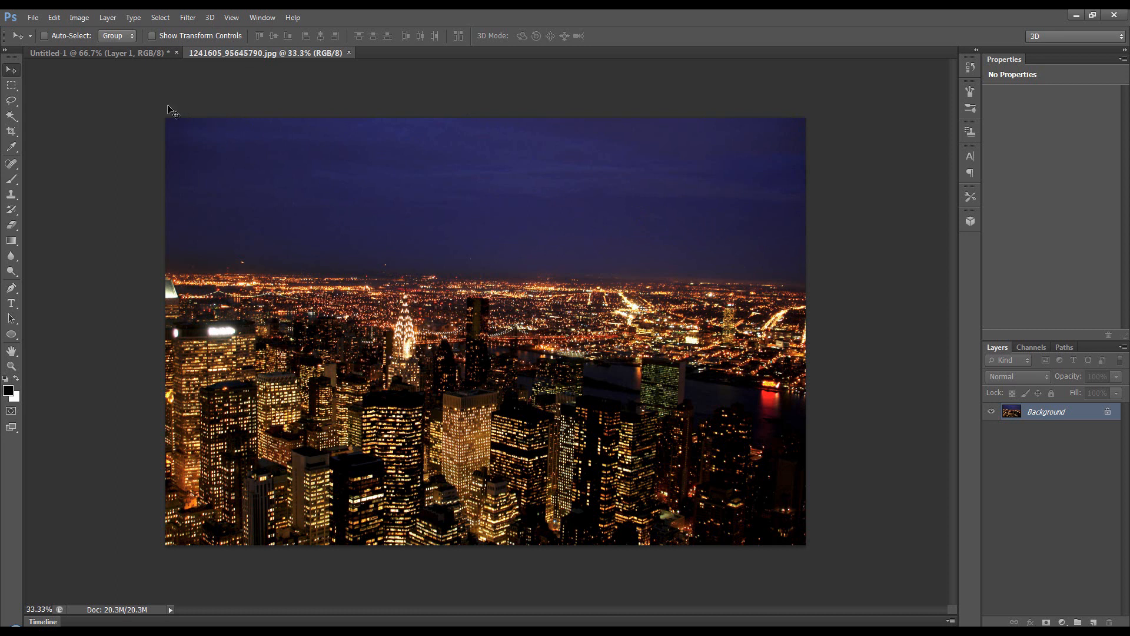
# Convert the city skyline Background layer into a 3D postcard and orbit the camera to view it at an angle.
pyautogui.click(209, 18)
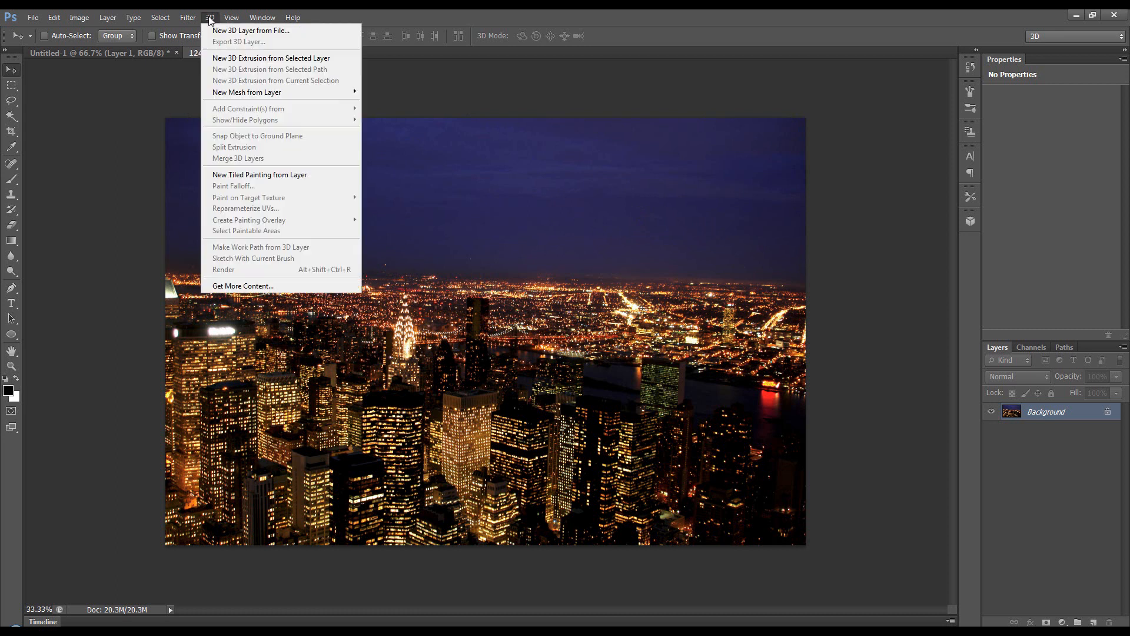
pyautogui.moveTo(321, 92)
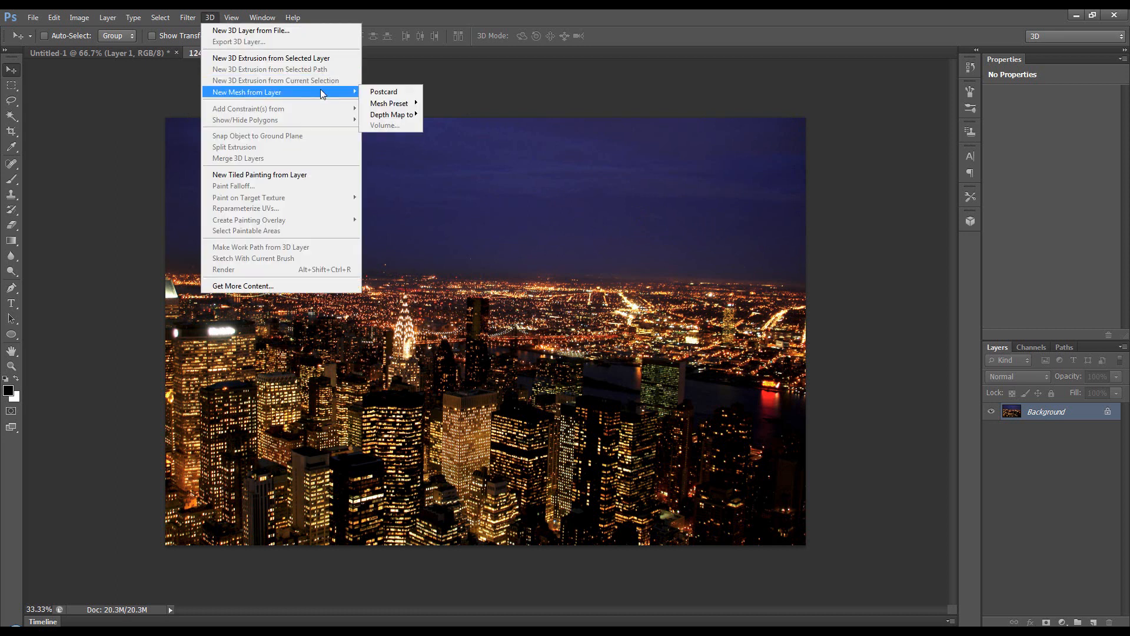
pyautogui.click(383, 98)
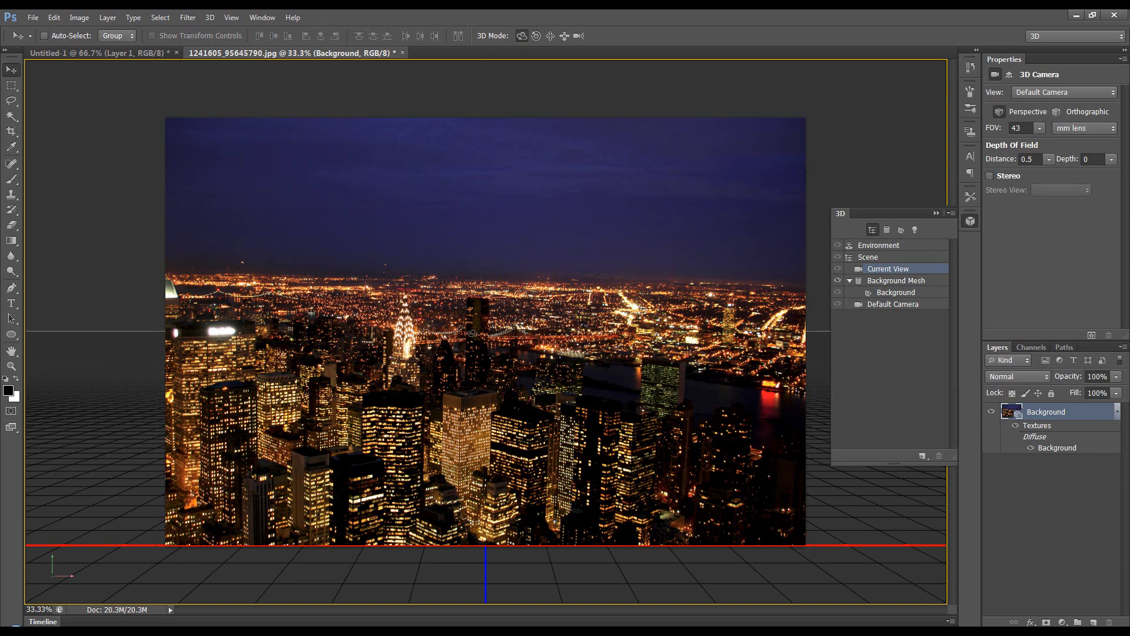
pyautogui.moveTo(478, 307); pyautogui.dragTo(576, 285)
pyautogui.moveTo(540, 325); pyautogui.dragTo(569, 333)
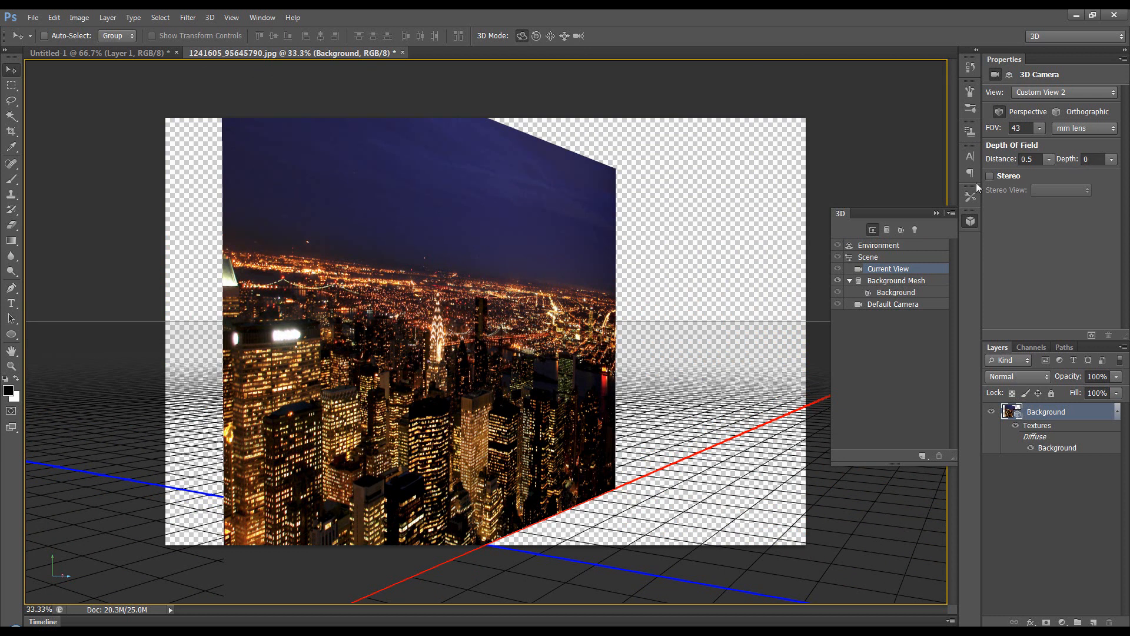
# Set the 3D camera's depth of field depth to 1 and vary the focus distance to 0.86 and 0.27.
pyautogui.click(1090, 160)
pyautogui.write('1')
pyautogui.press('Return')
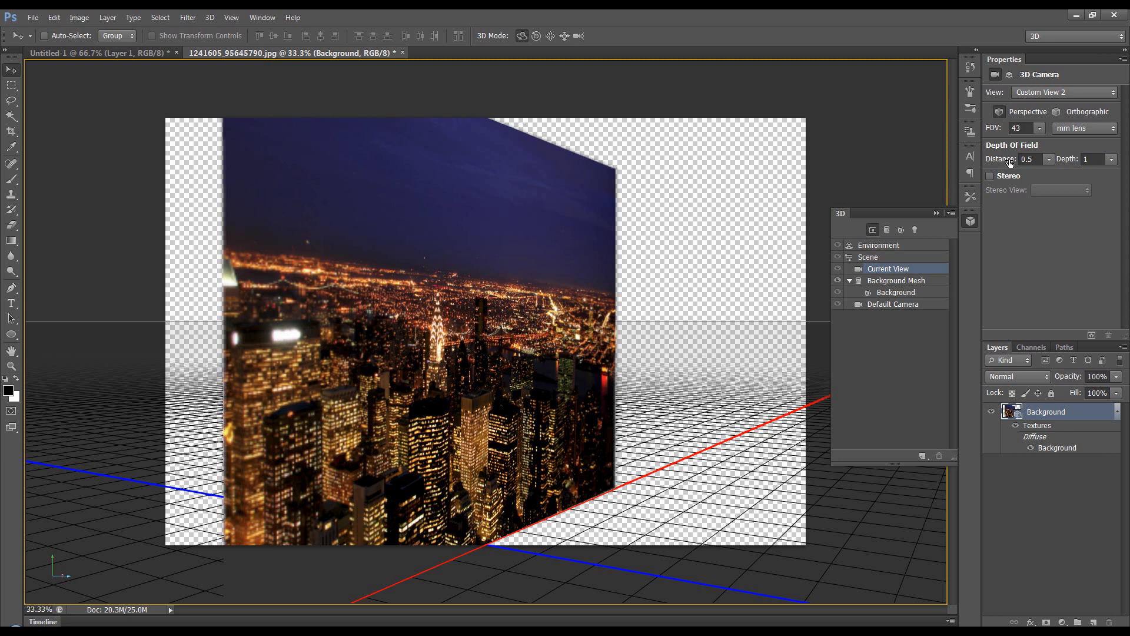
pyautogui.moveTo(1006, 161); pyautogui.dragTo(1026, 160)
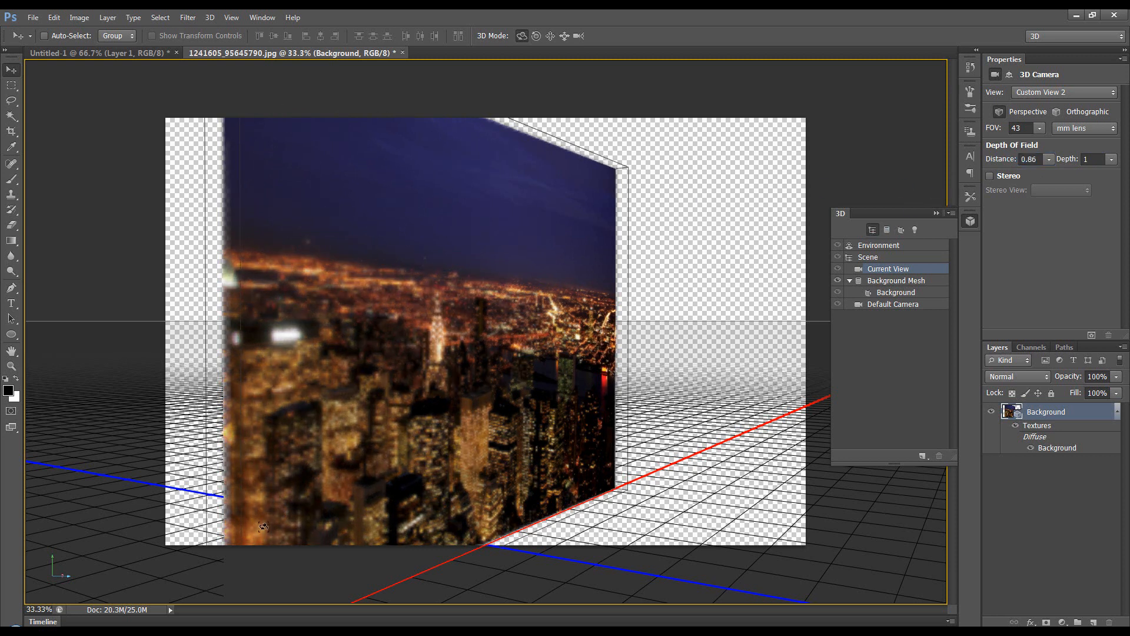
pyautogui.moveTo(1010, 161); pyautogui.dragTo(973, 159)
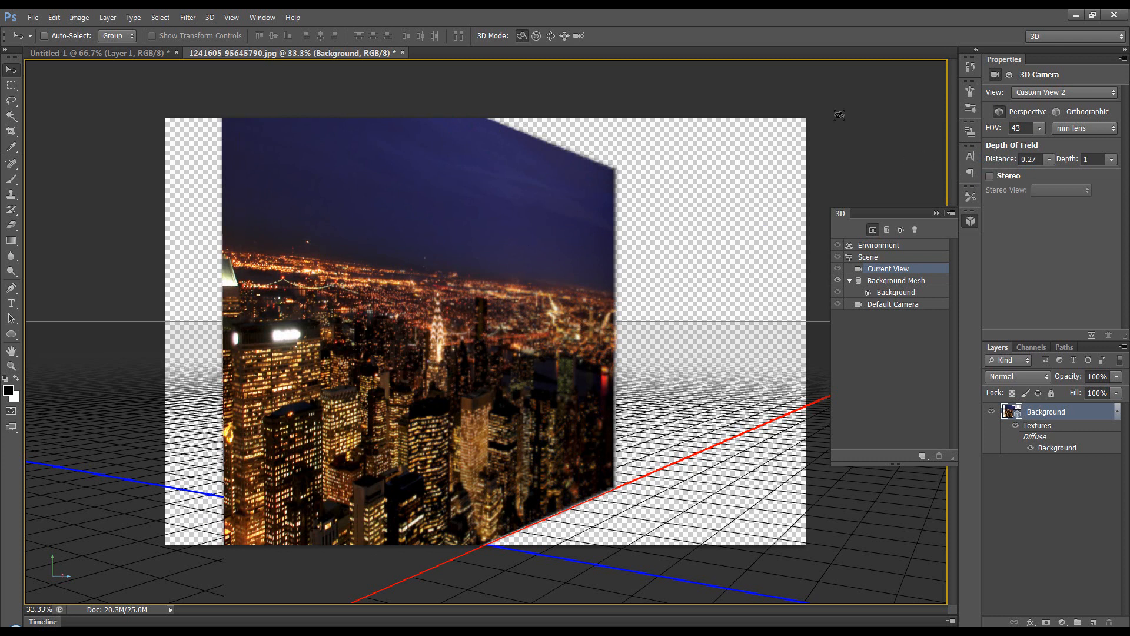
# Close the city skyline image without saving its changes.
pyautogui.click(403, 53)
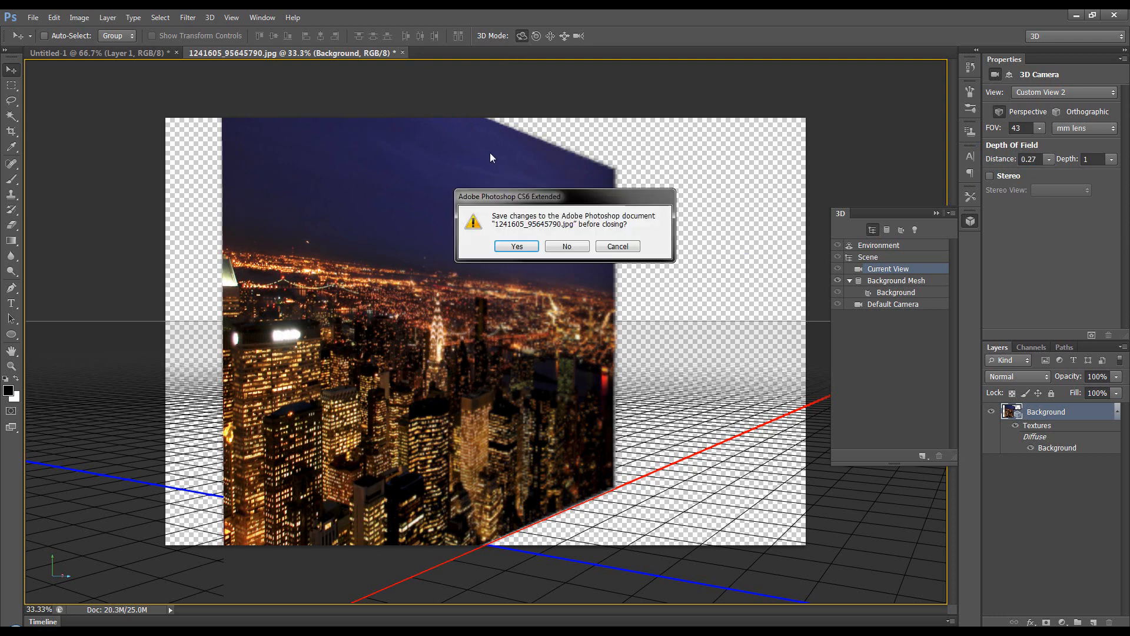
pyautogui.click(568, 247)
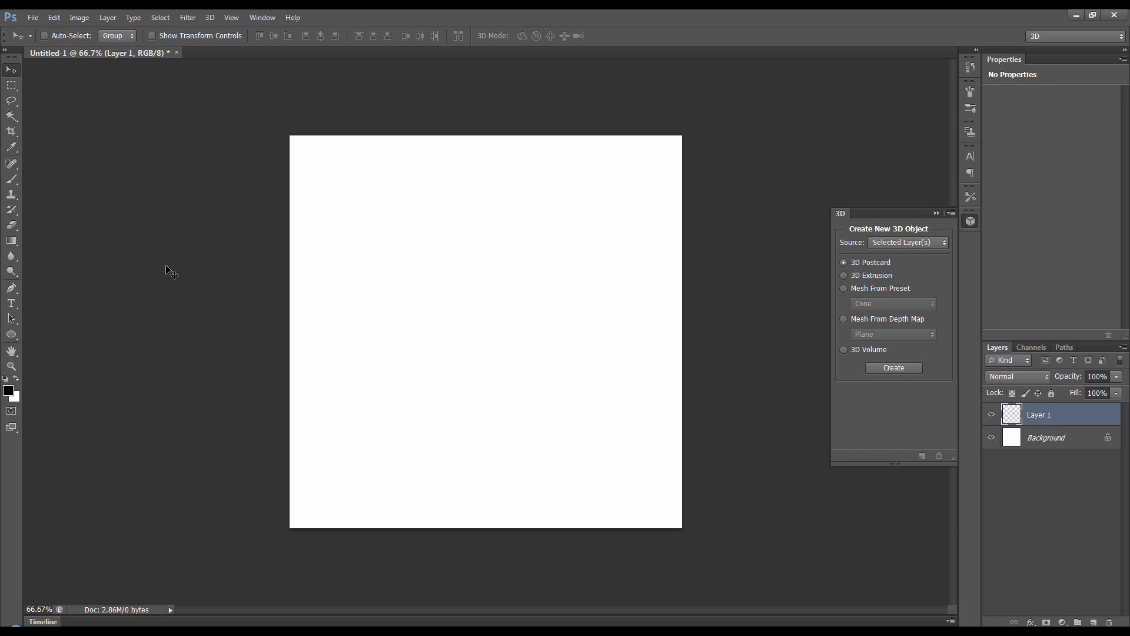
# Choose the Black, White preset for the Gradient tool and open it for editing.
pyautogui.click(11, 241)
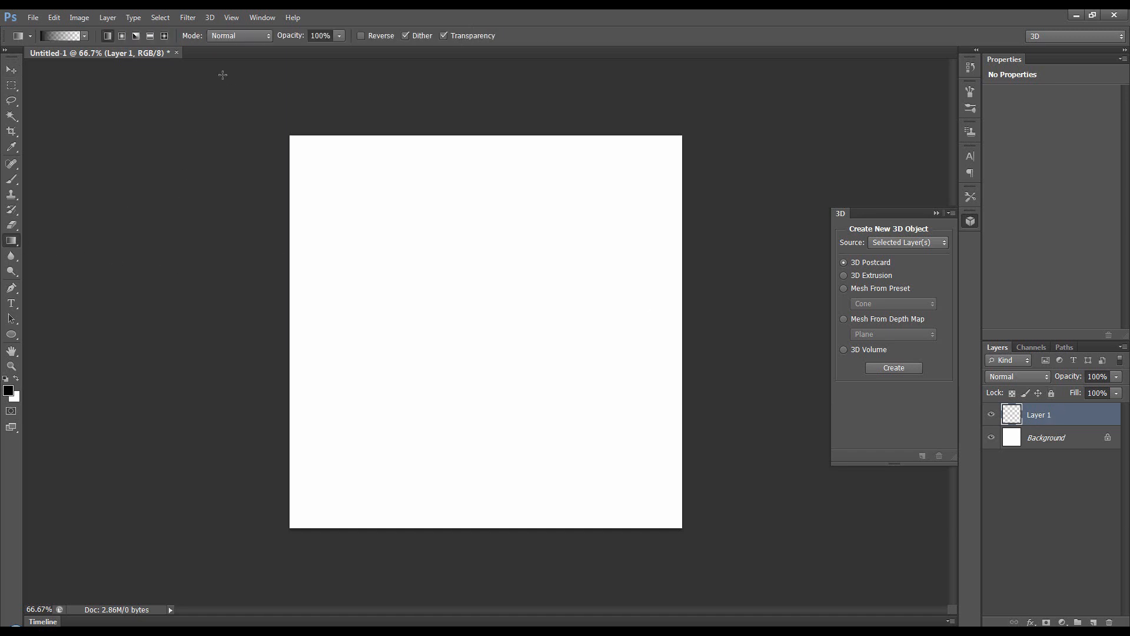
pyautogui.click(210, 18)
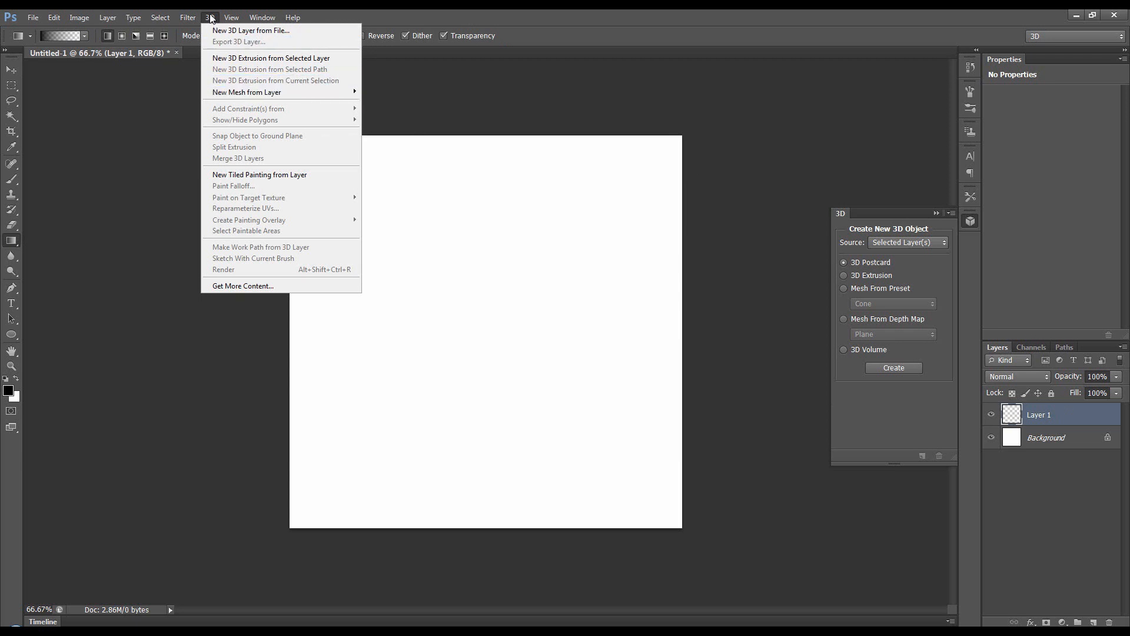
pyautogui.moveTo(236, 93)
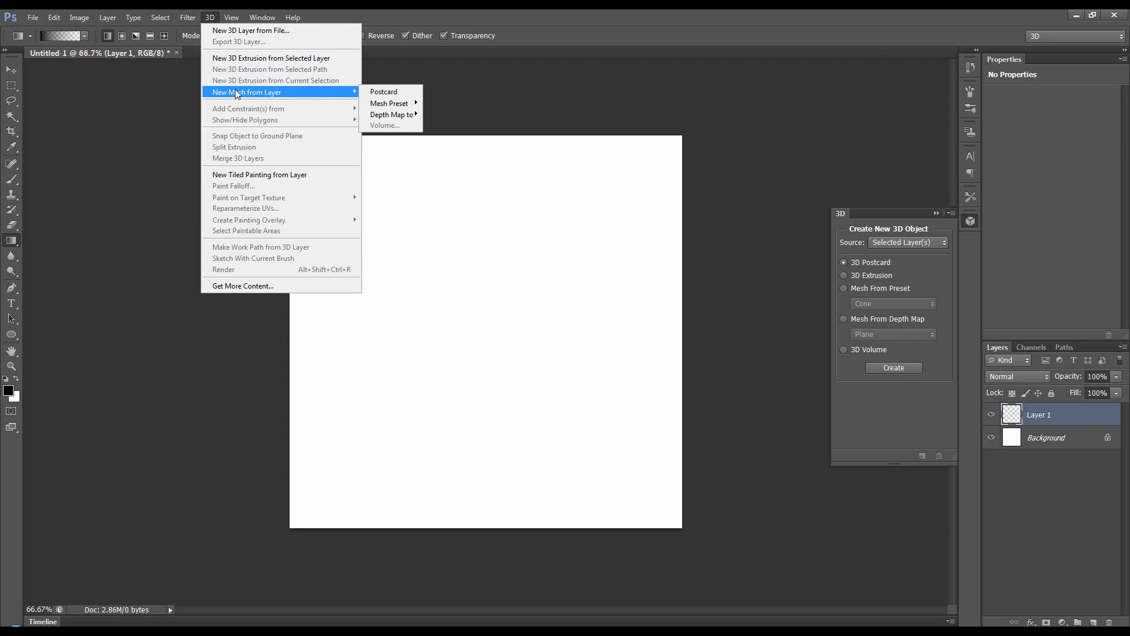
pyautogui.click(209, 18)
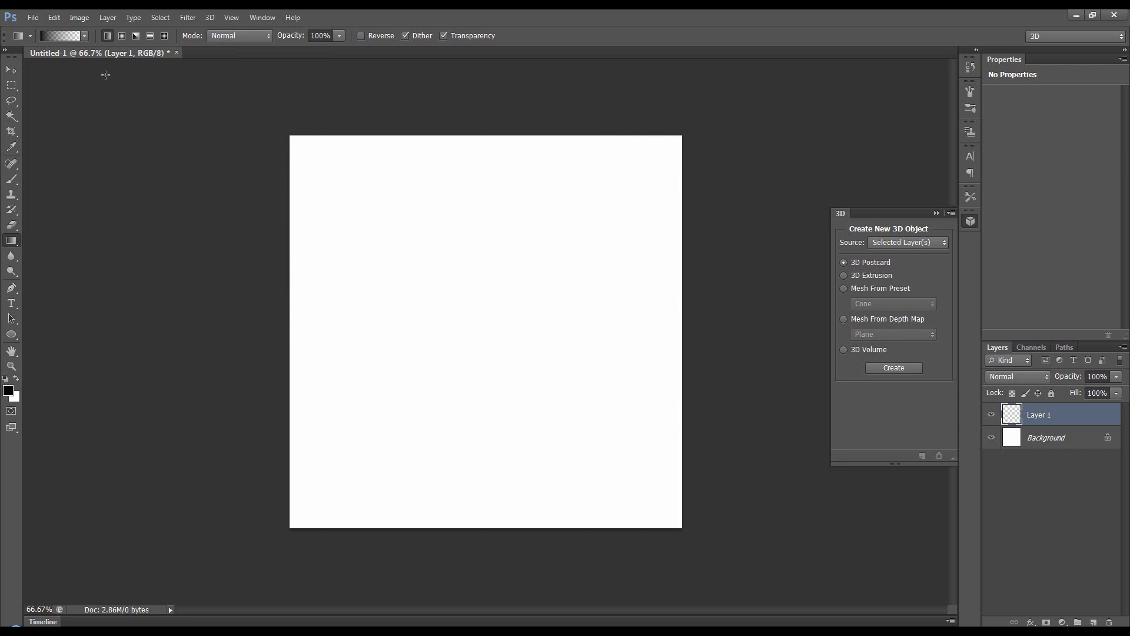
pyautogui.click(85, 37)
pyautogui.click(62, 59)
pyautogui.click(71, 35)
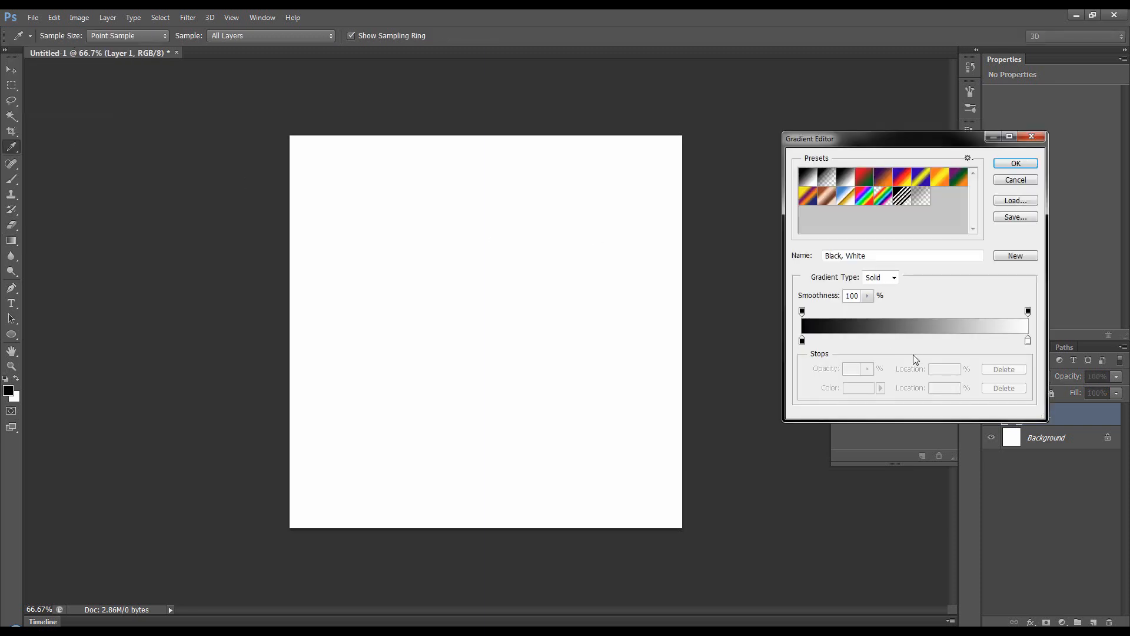
# Edit the gradient to run black-white-black by adding a white stop at 51% and making the end stop black.
pyautogui.click(918, 344)
pyautogui.click(1028, 340)
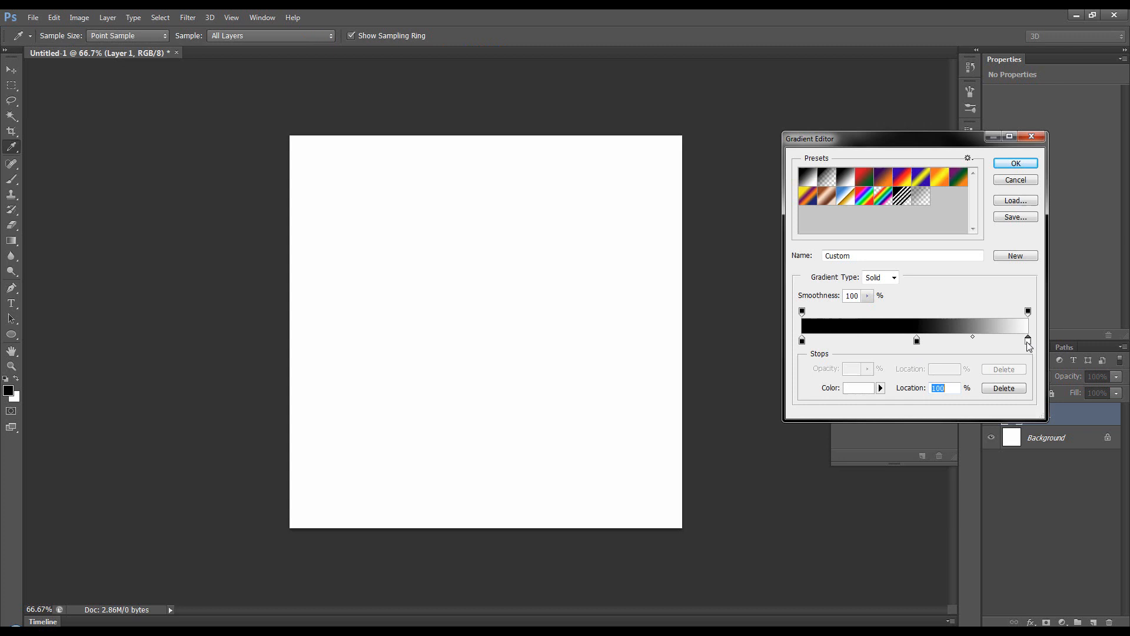
pyautogui.click(858, 388)
pyautogui.click(617, 294)
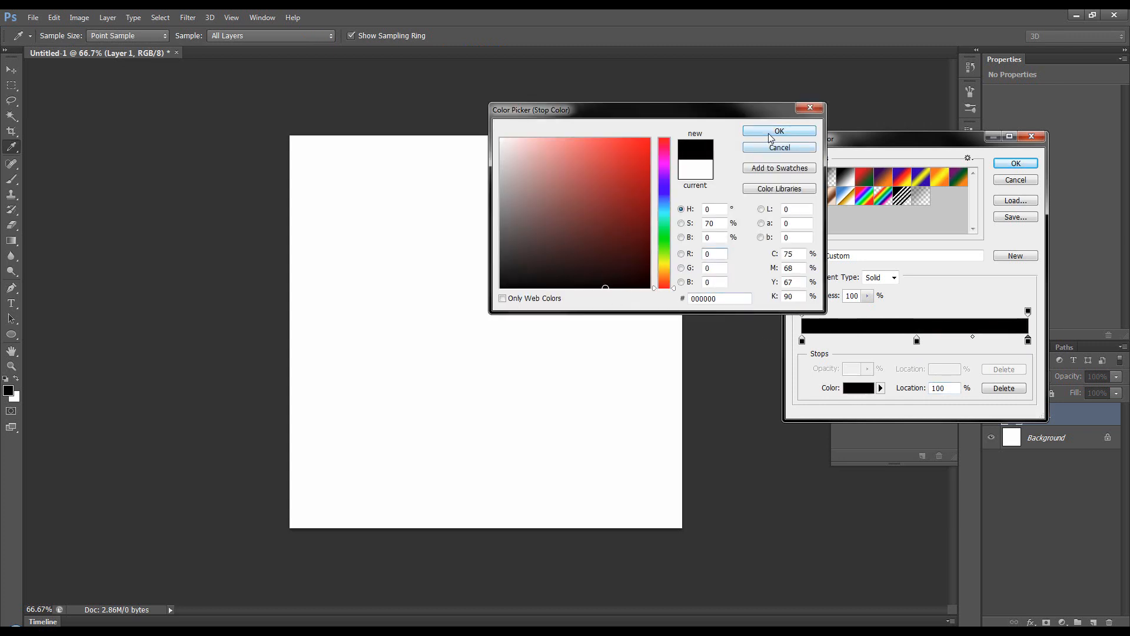
pyautogui.click(771, 132)
pyautogui.click(916, 340)
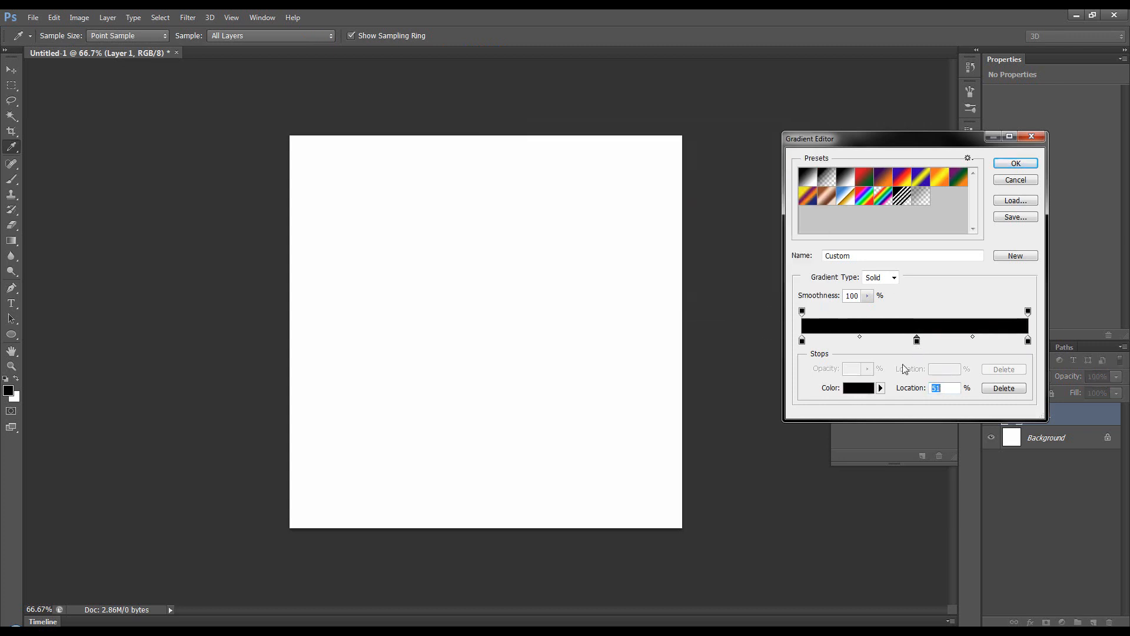
pyautogui.click(856, 389)
pyautogui.moveTo(620, 186); pyautogui.dragTo(500, 138)
pyautogui.click(779, 131)
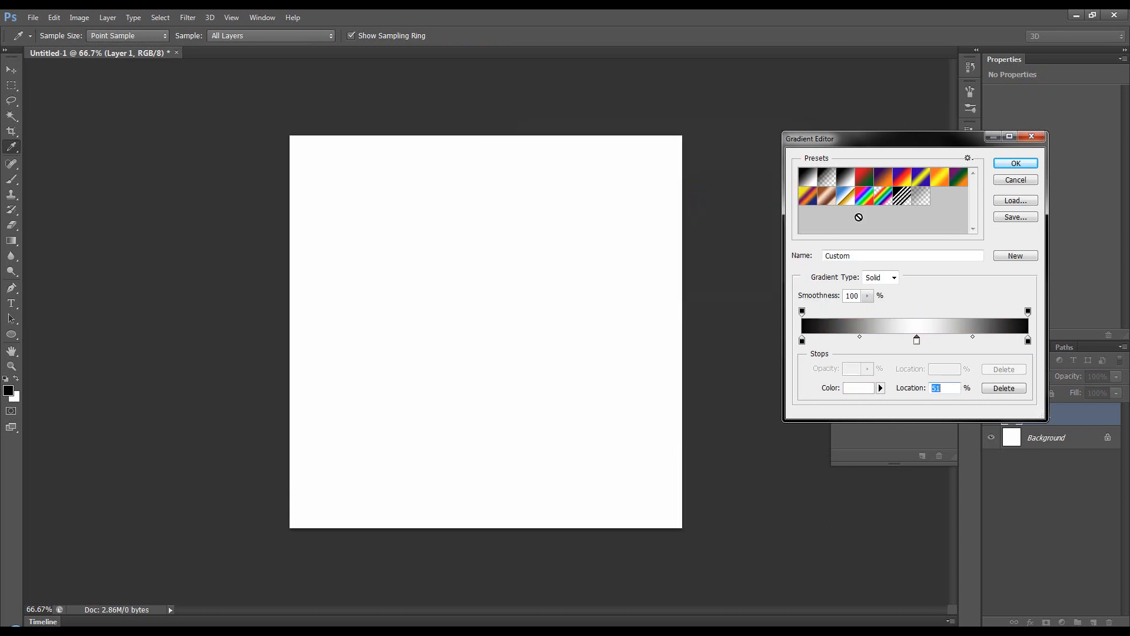
pyautogui.click(1017, 166)
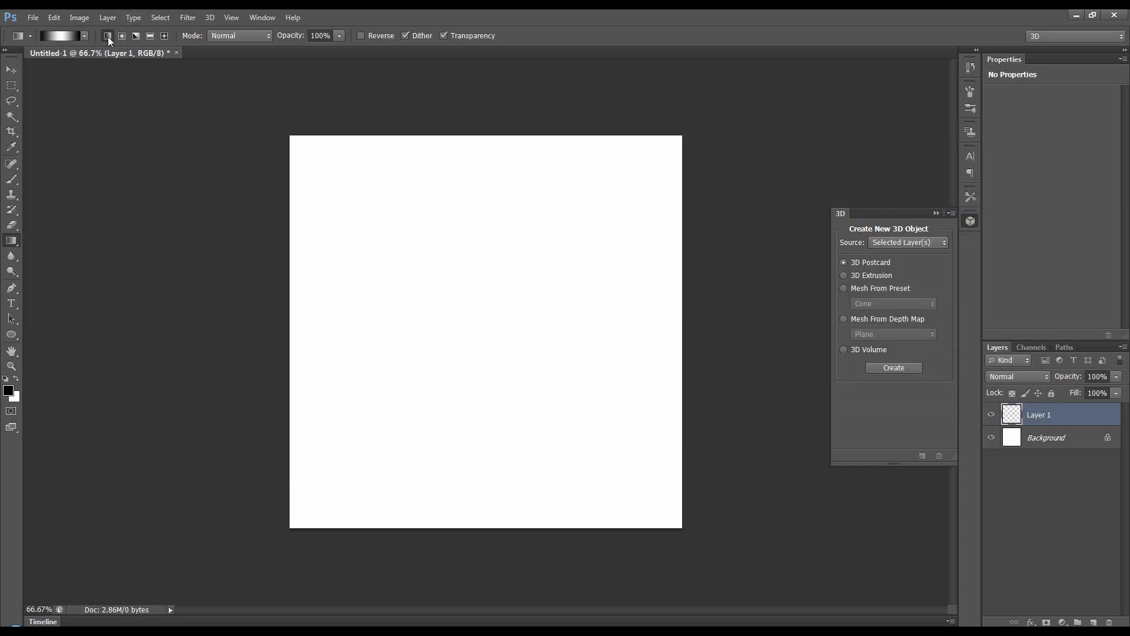
# Fill Layer 1 with a vertical linear gradient spanning nearly the full canvas height.
pyautogui.moveTo(481, 156); pyautogui.dragTo(509, 468)
pyautogui.moveTo(508, 510); pyautogui.dragTo(508, 511)
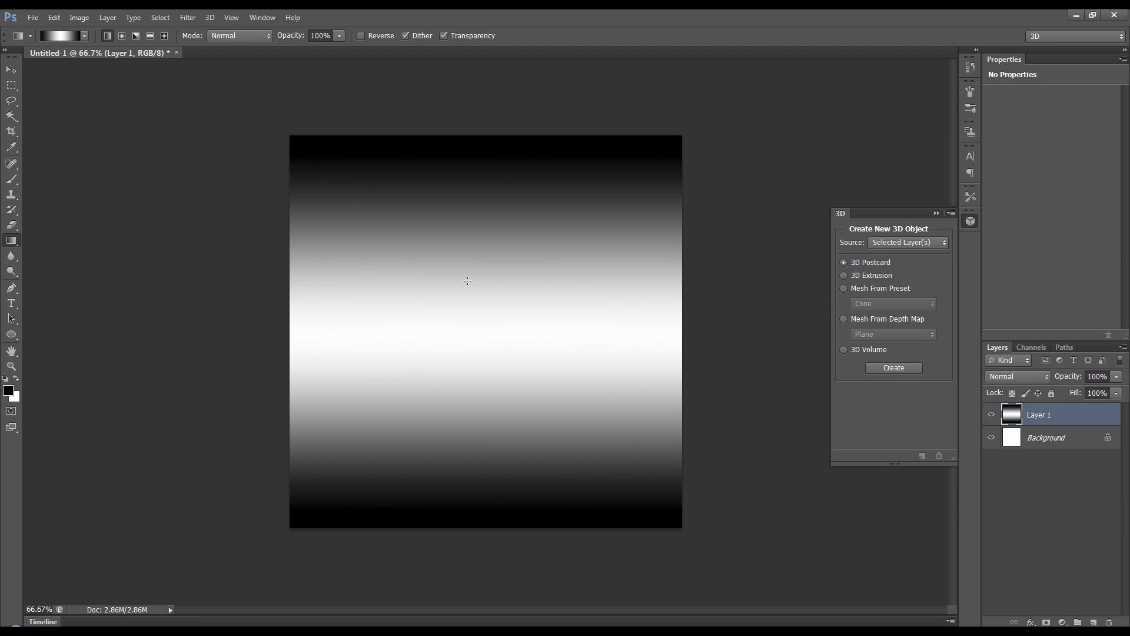
# Create a depth map plane mesh from Layer 1 and orbit the camera to view its curved profile from the side.
pyautogui.click(209, 18)
pyautogui.moveTo(286, 95)
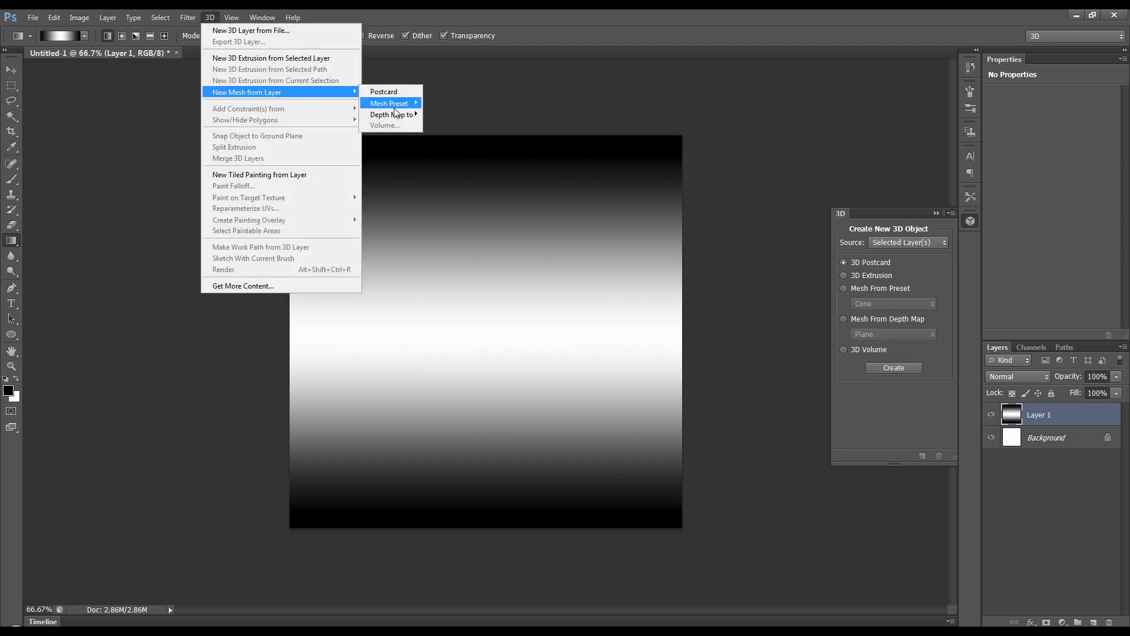
pyautogui.moveTo(392, 114)
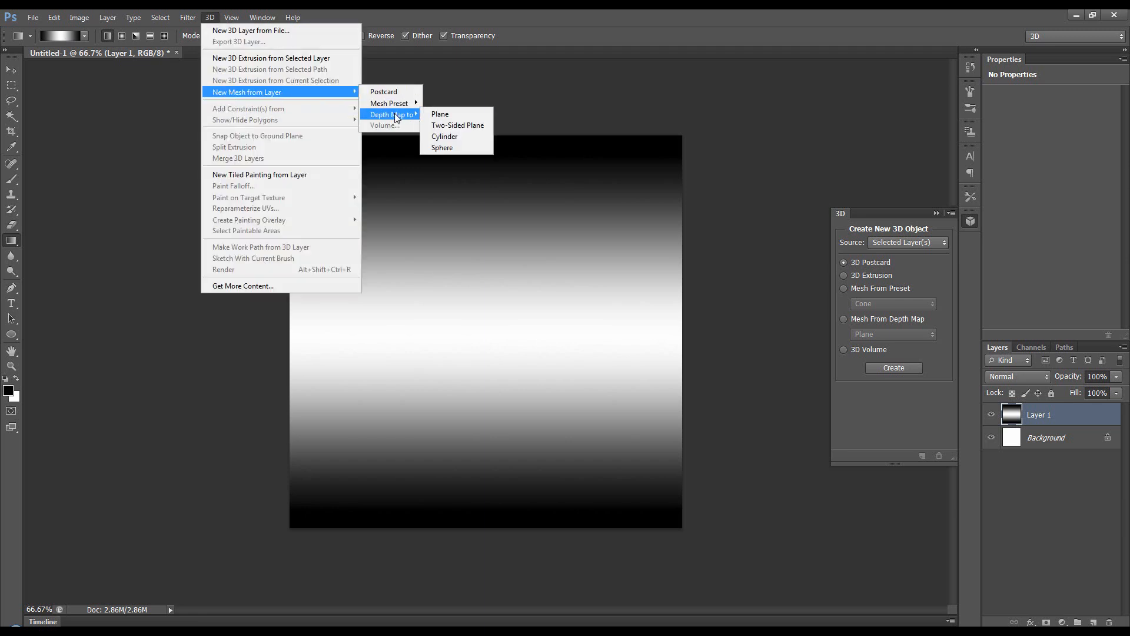
pyautogui.click(446, 117)
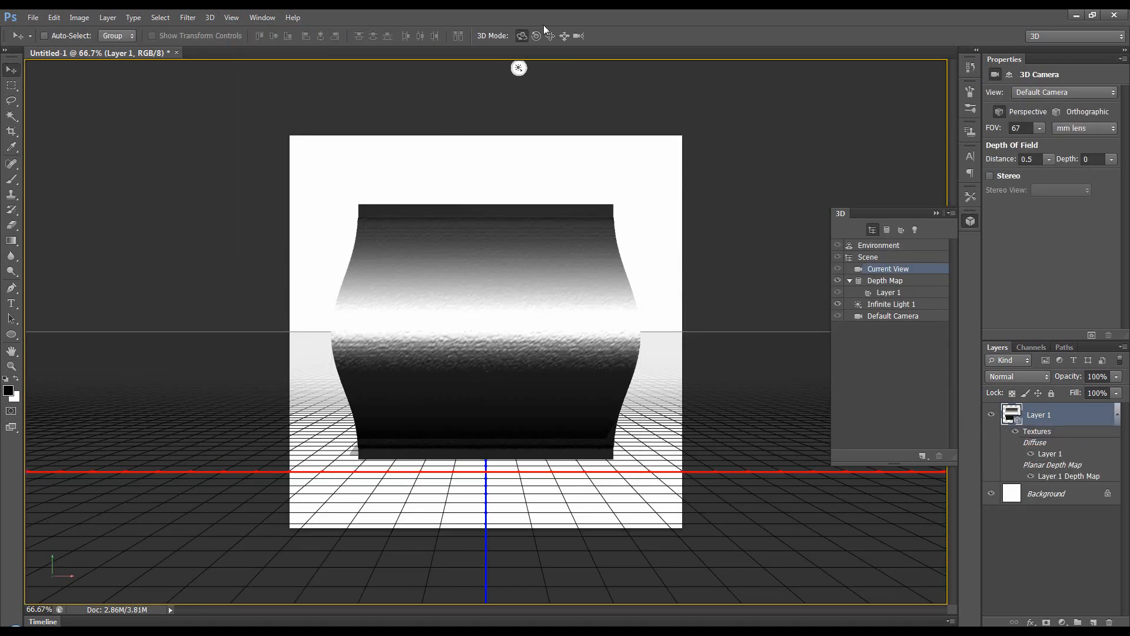
pyautogui.moveTo(404, 295); pyautogui.dragTo(548, 332)
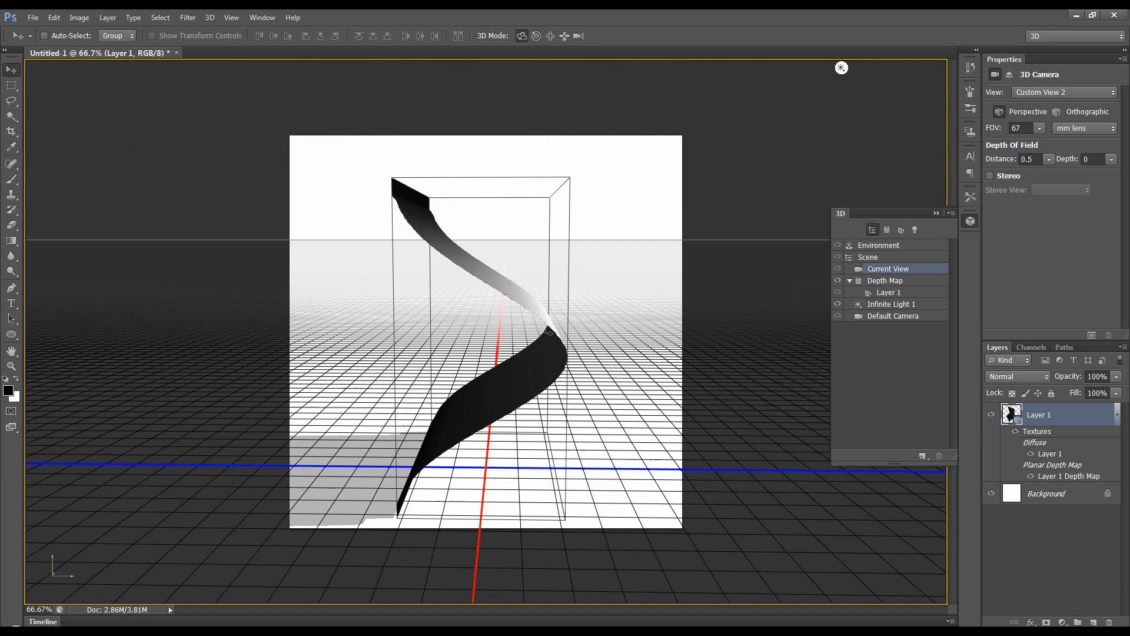
pyautogui.scroll(2, 548, 331)
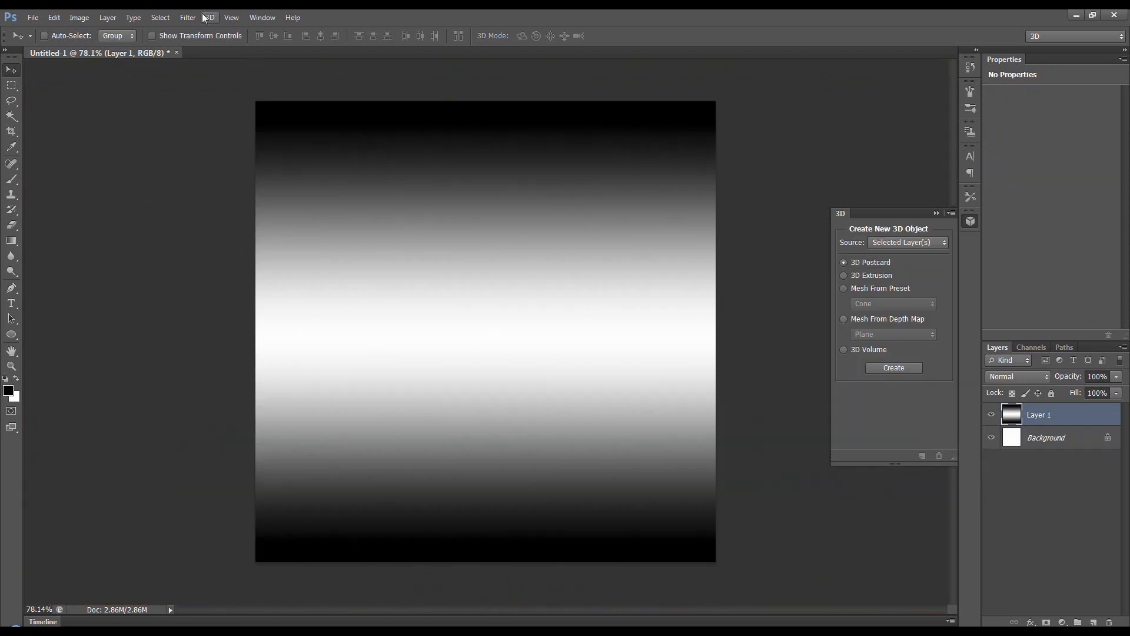
# Create a two-sided plane depth map mesh from Layer 1, view it from the side, and undo it.
pyautogui.click(209, 18)
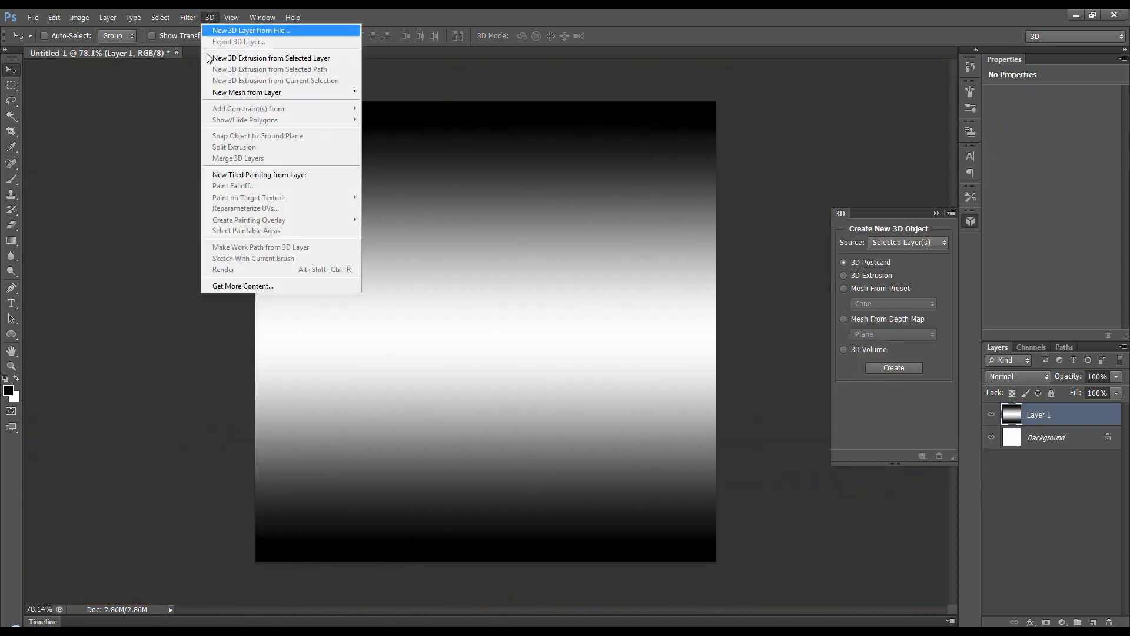
pyautogui.moveTo(343, 94)
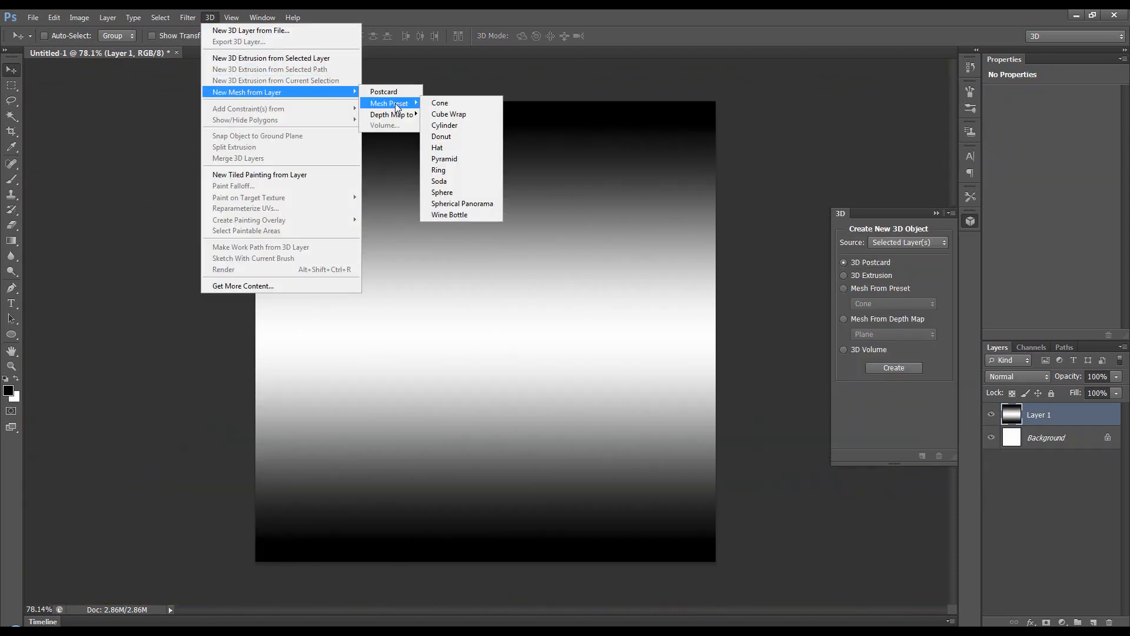
pyautogui.moveTo(405, 115)
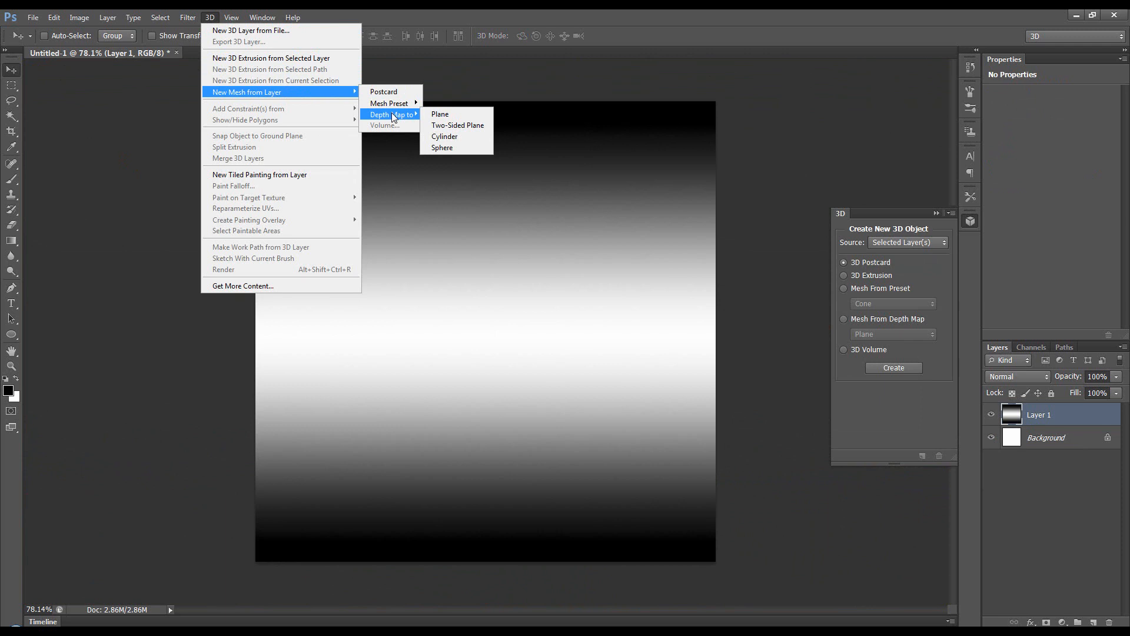
pyautogui.click(443, 129)
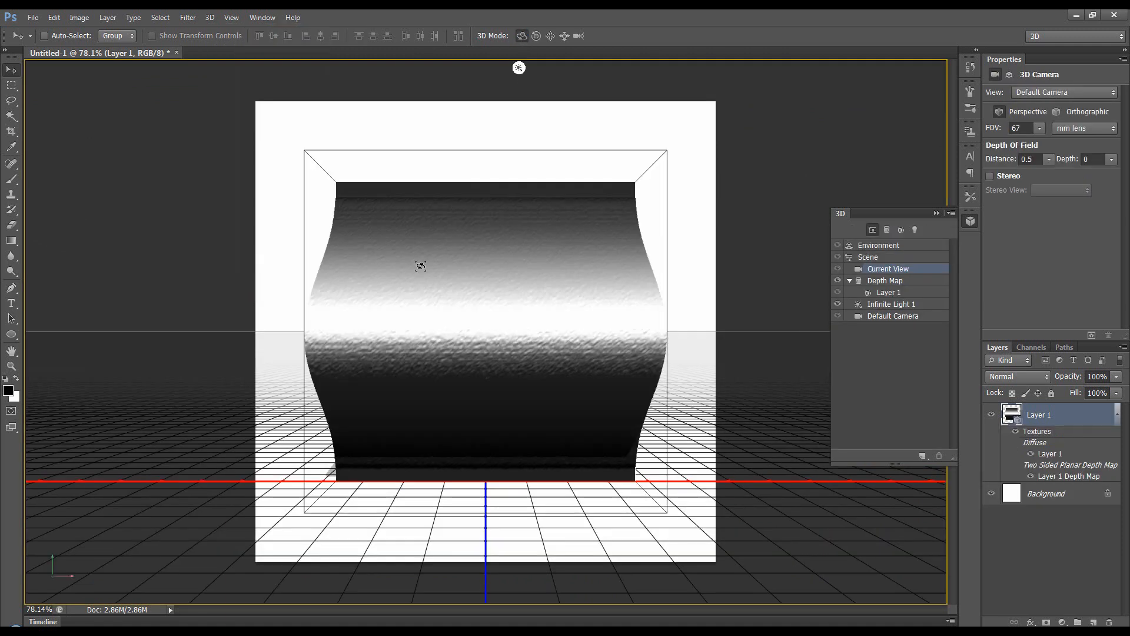
pyautogui.moveTo(390, 295); pyautogui.dragTo(342, 329)
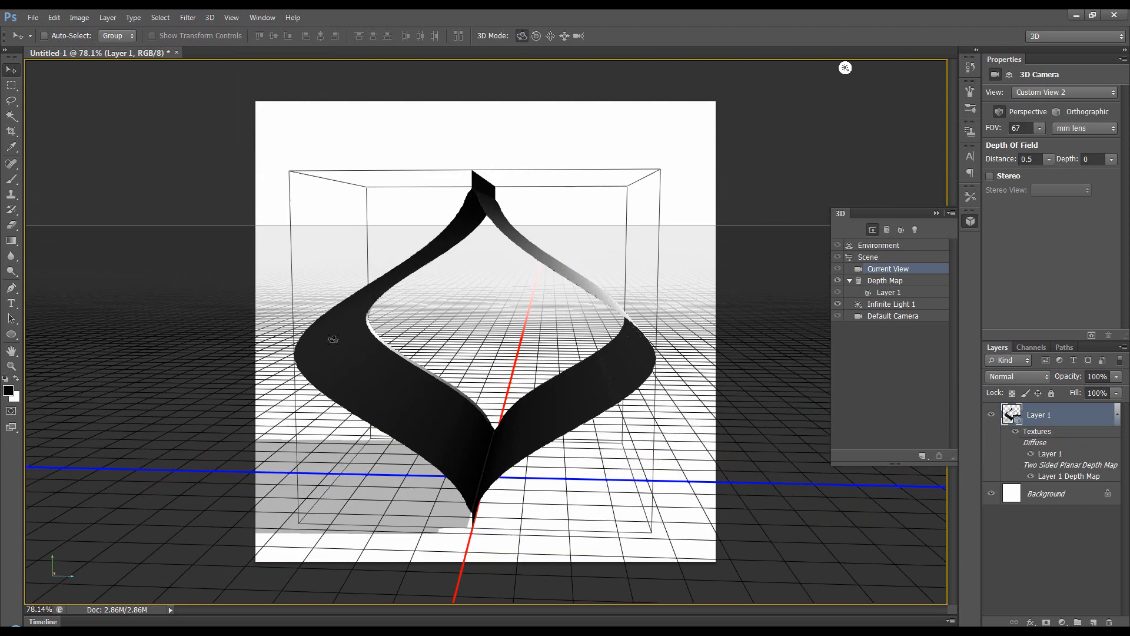
pyautogui.hotkey('ctrl', 'alt', 'z')
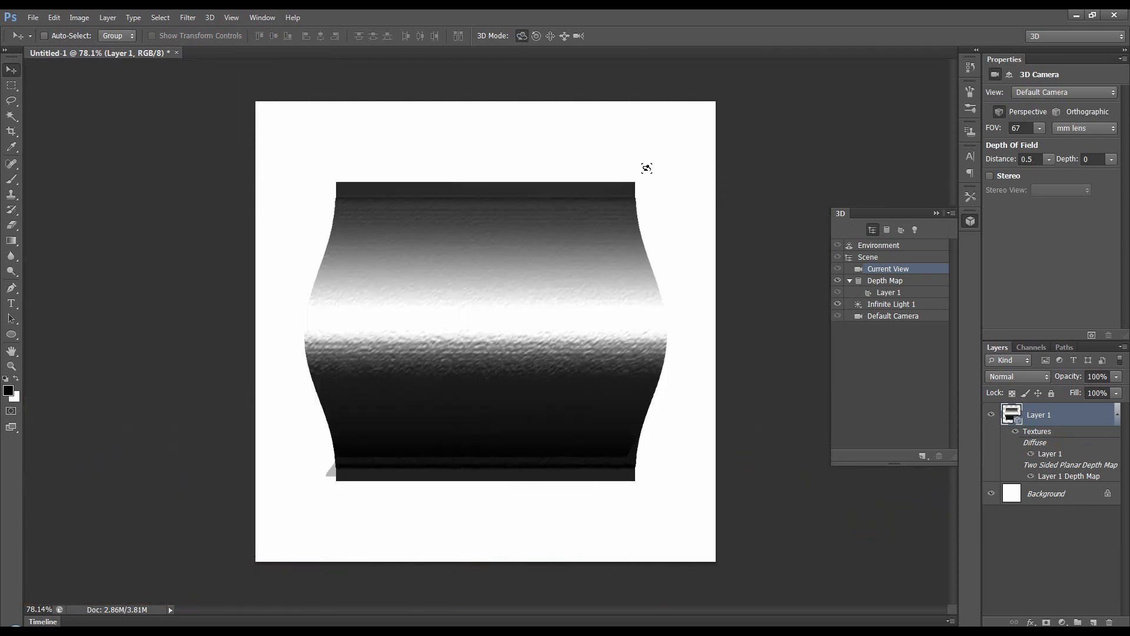
pyautogui.hotkey('ctrl', 'alt', 'z')
# Create a sphere depth map mesh from the gradient on Layer 1.
pyautogui.click(209, 18)
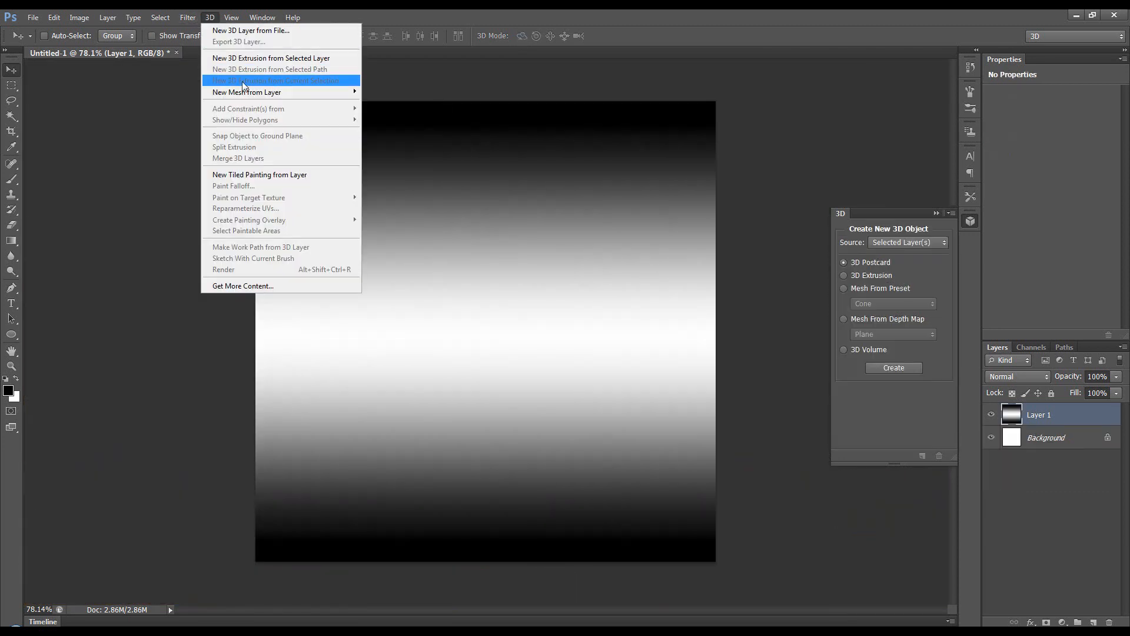
pyautogui.moveTo(308, 94)
pyautogui.moveTo(400, 115)
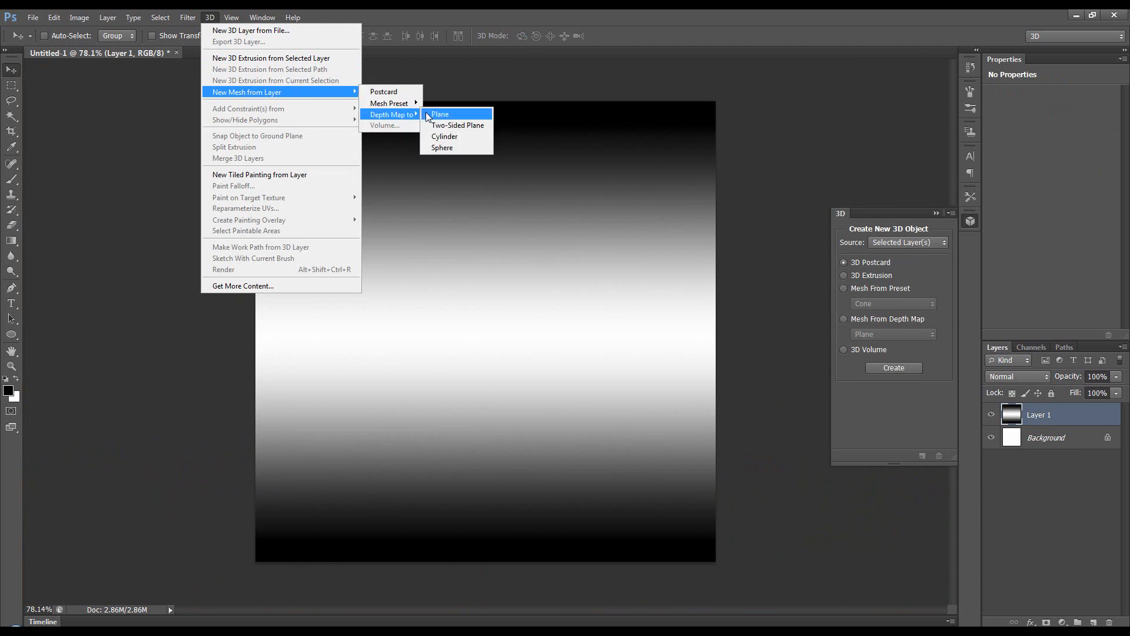
pyautogui.click(447, 148)
# Undo the sphere mesh and delete the gradient-filled Layer 1.
pyautogui.hotkey('ctrl', 'alt', 'z')
pyautogui.hotkey('ctrl', 'alt', 'z')
pyautogui.hotkey('ctrl', 'alt', 'z')
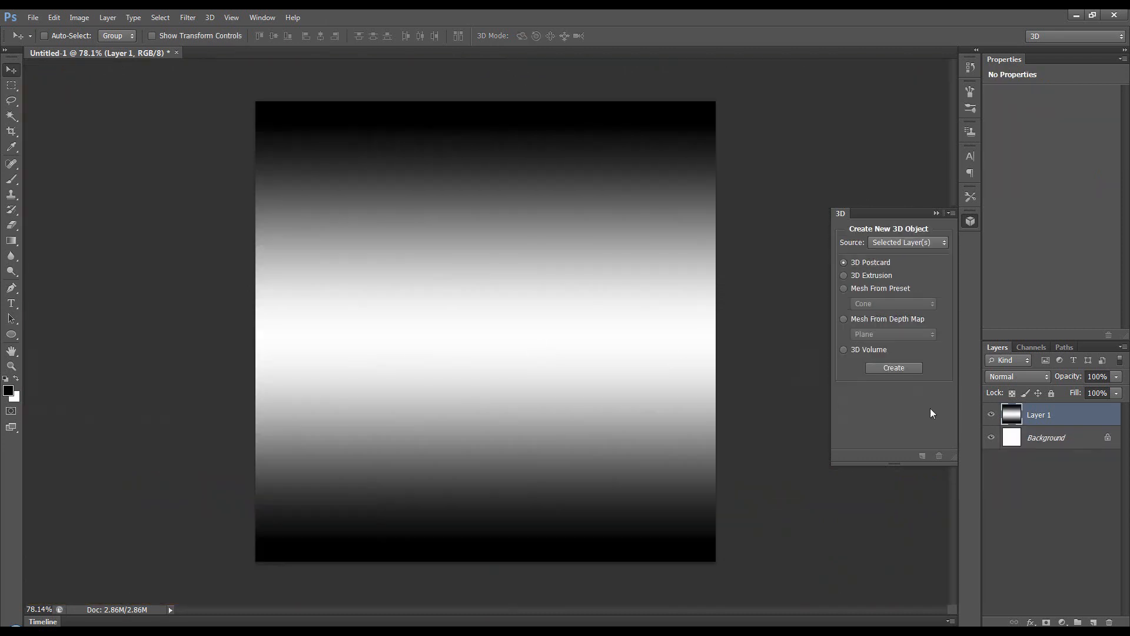
pyautogui.click(1109, 622)
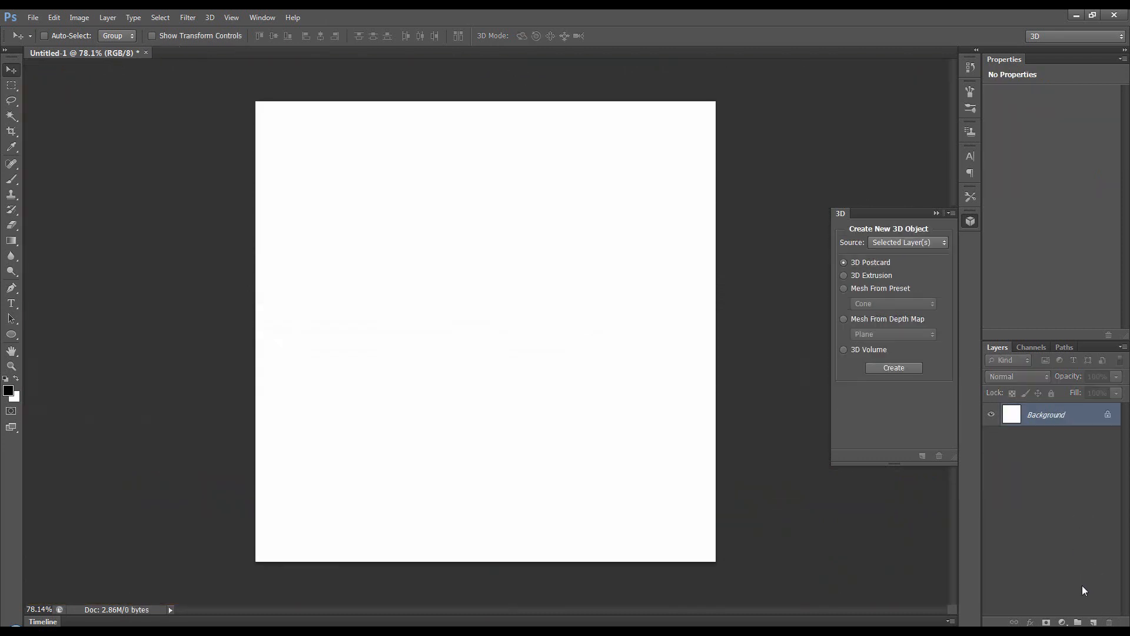
# Add a new empty layer above the Background and create a Cube Wrap preset mesh from it.
pyautogui.click(1092, 622)
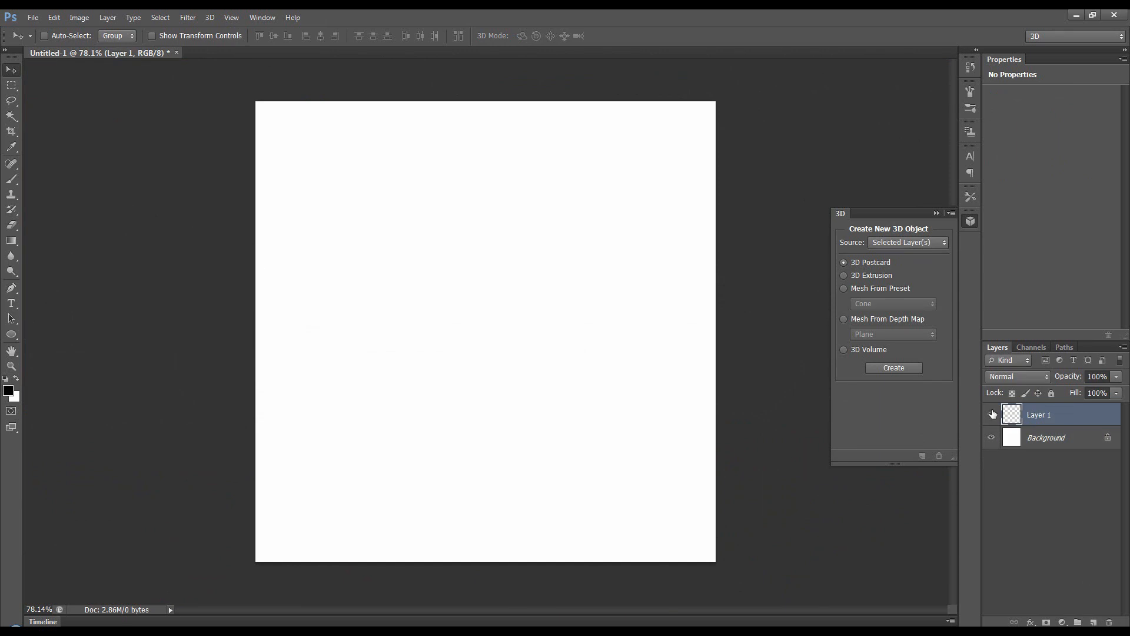
pyautogui.click(211, 18)
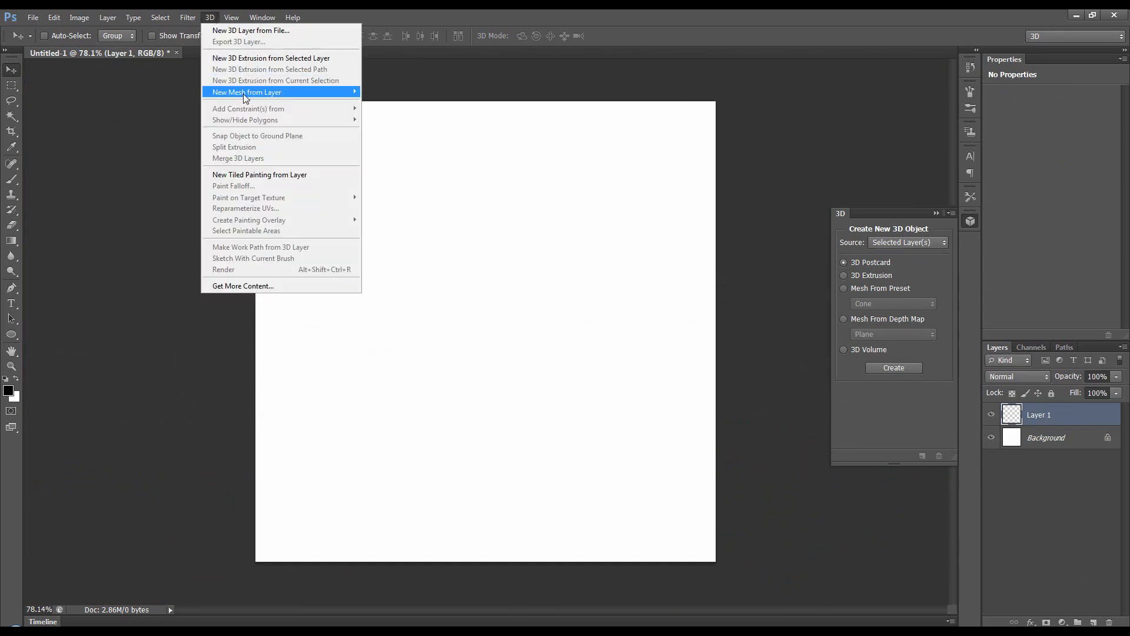
pyautogui.moveTo(249, 92)
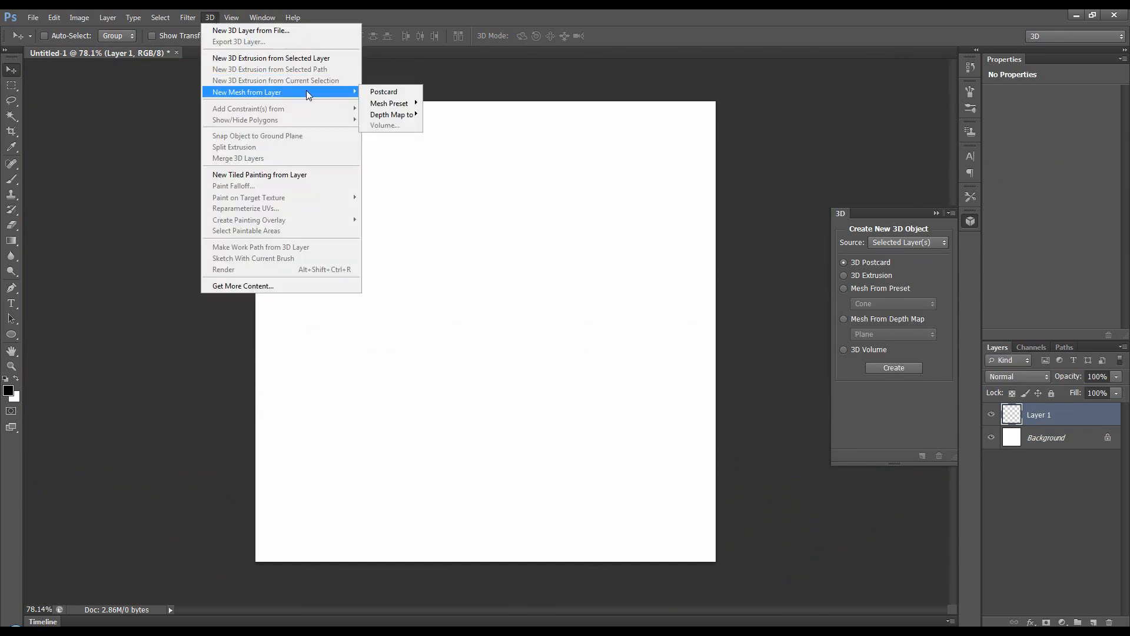
pyautogui.moveTo(400, 104)
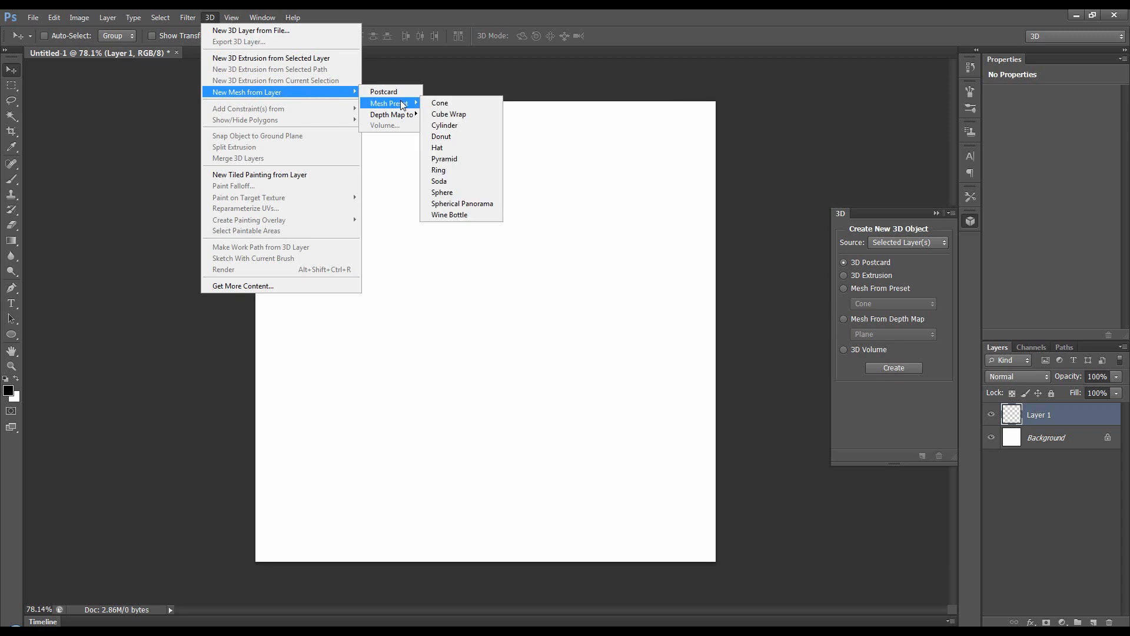
pyautogui.click(452, 118)
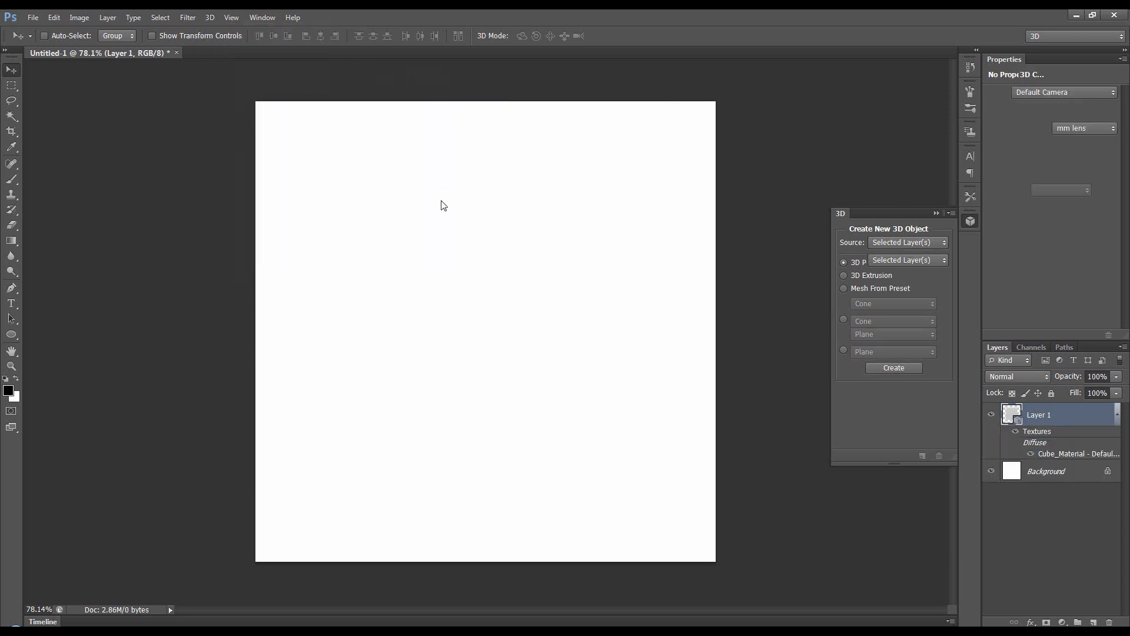
pyautogui.moveTo(484, 328); pyautogui.dragTo(542, 303)
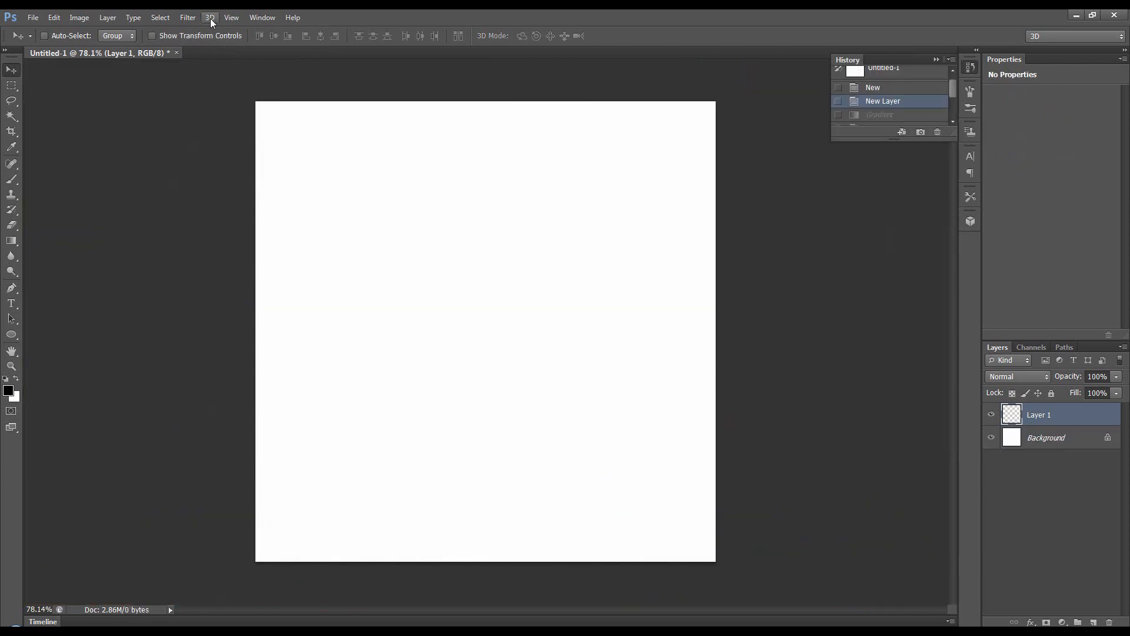
# Create a Soda preset mesh from the empty Layer 1.
pyautogui.click(210, 18)
pyautogui.moveTo(297, 91)
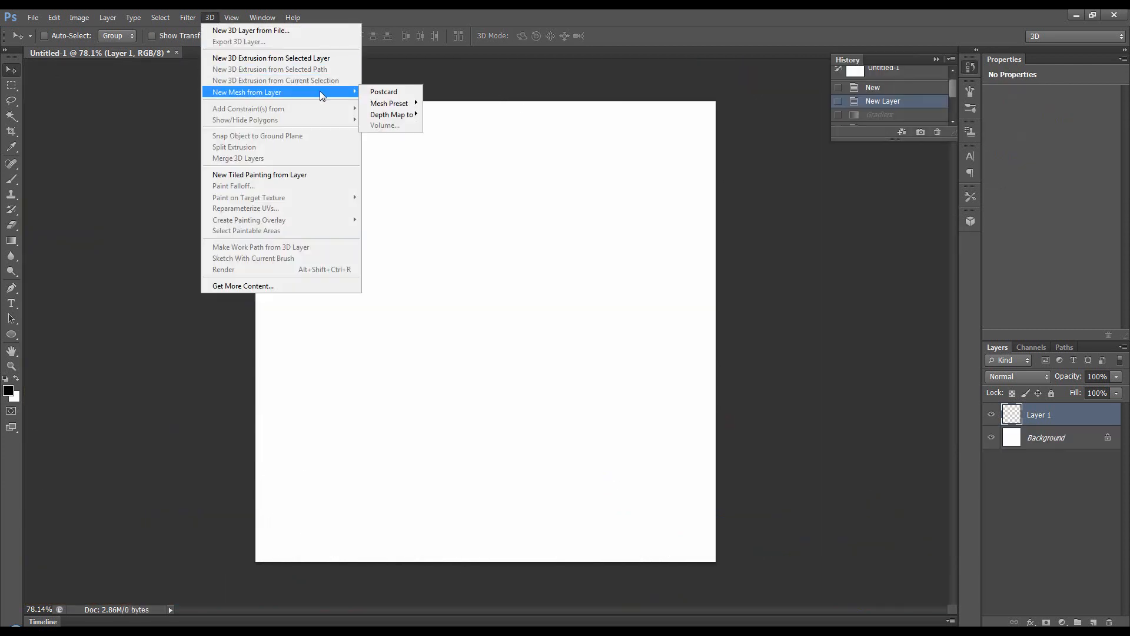
pyautogui.moveTo(389, 106)
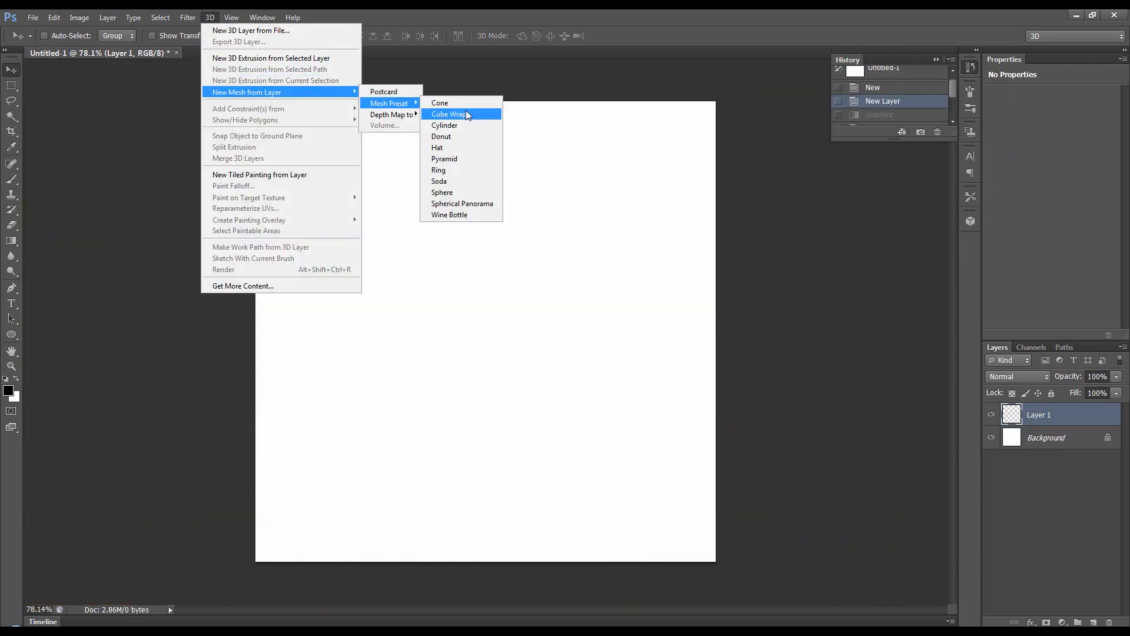
pyautogui.click(451, 181)
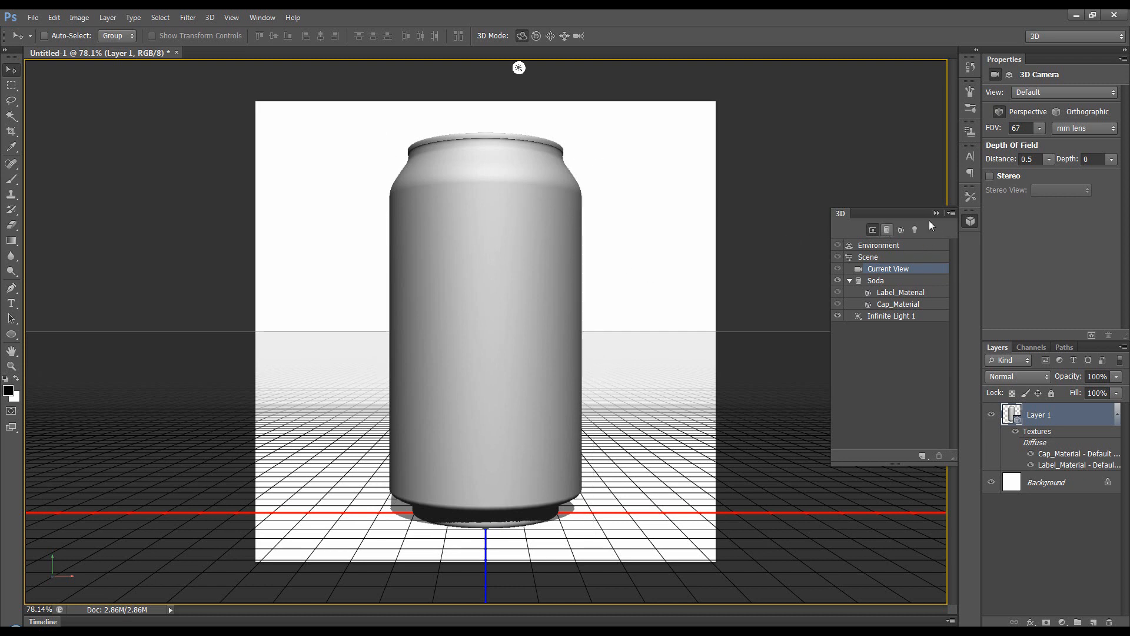
# Examine the Soda mesh with its label and cap materials, orbiting the camera around the can.
pyautogui.click(874, 279)
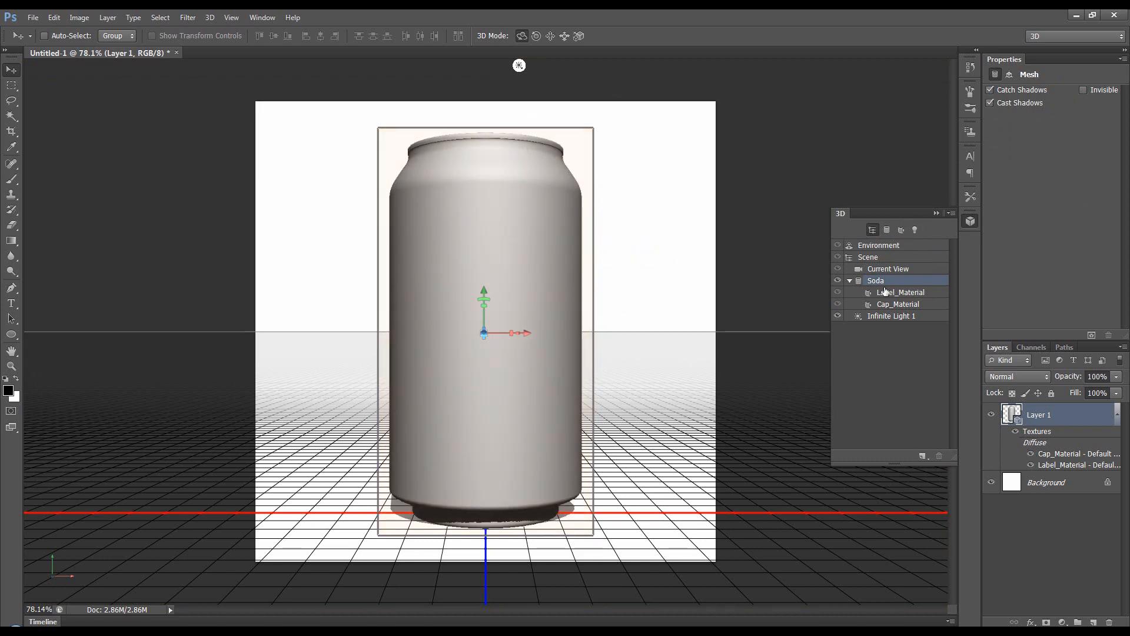
pyautogui.click(850, 281)
pyautogui.click(850, 281)
pyautogui.click(886, 293)
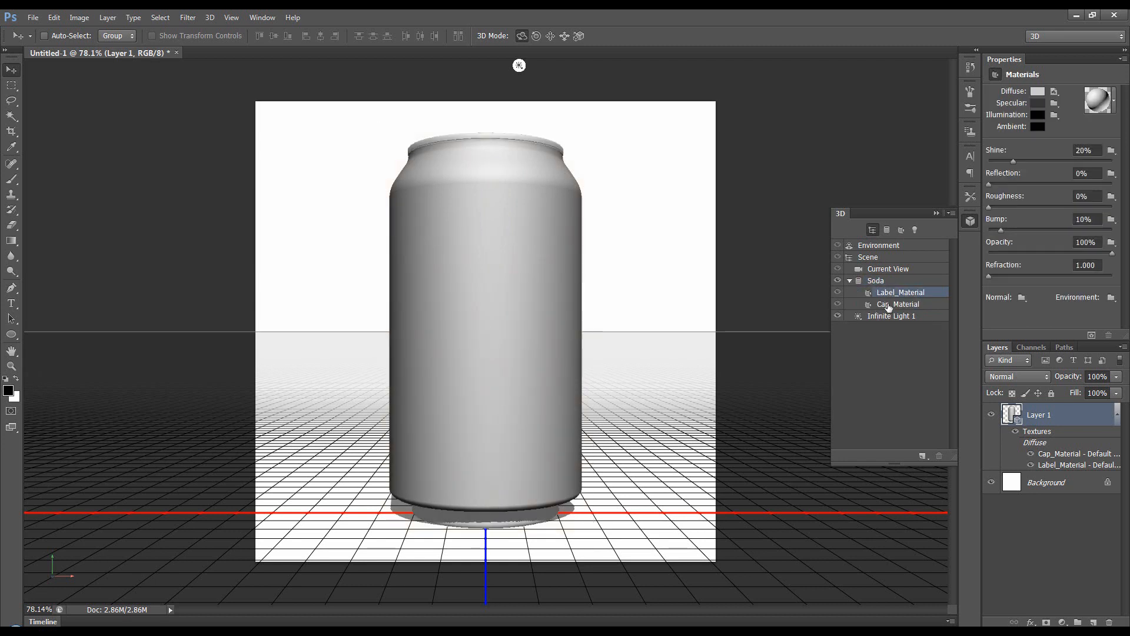
pyautogui.click(889, 305)
pyautogui.click(517, 348)
pyautogui.click(603, 291)
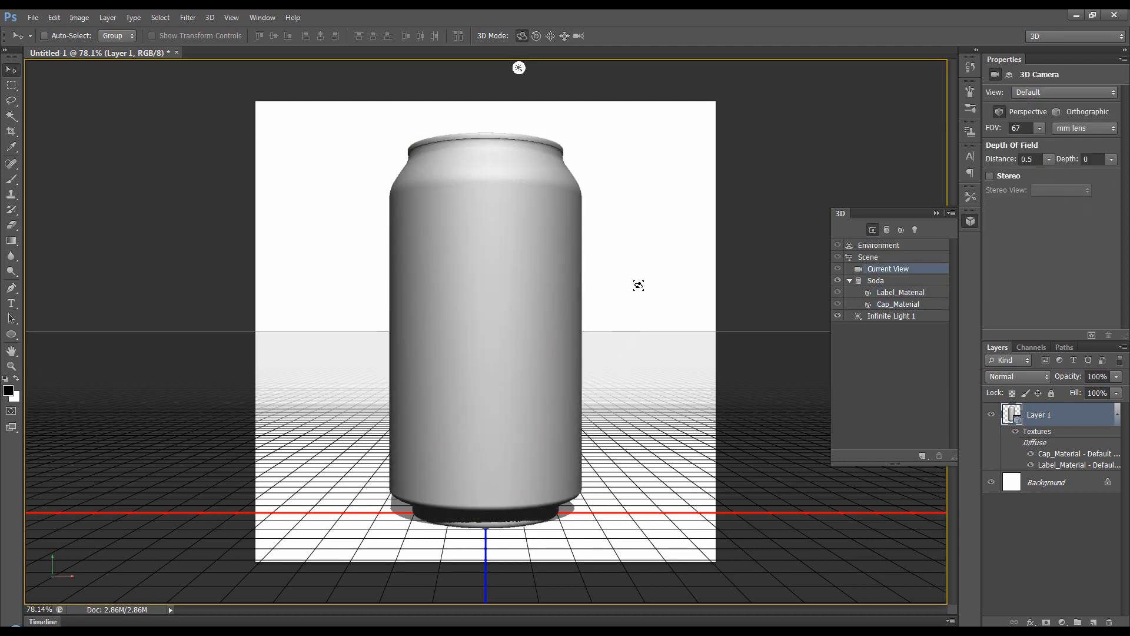
pyautogui.moveTo(644, 252); pyautogui.dragTo(680, 185)
pyautogui.moveTo(698, 235); pyautogui.dragTo(678, 348)
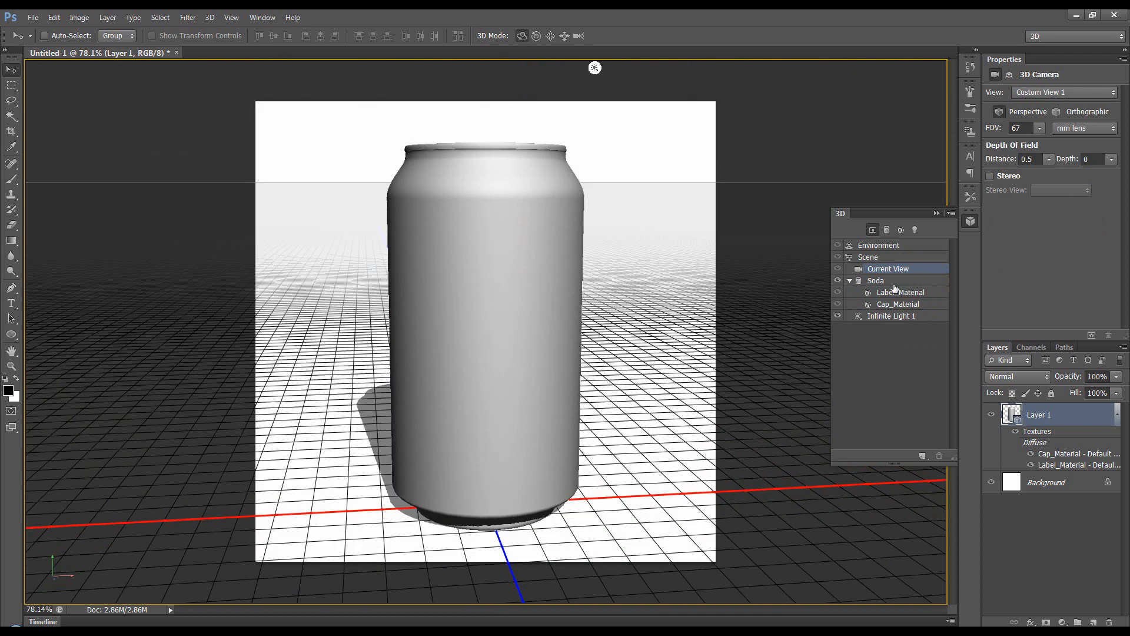
pyautogui.click(901, 294)
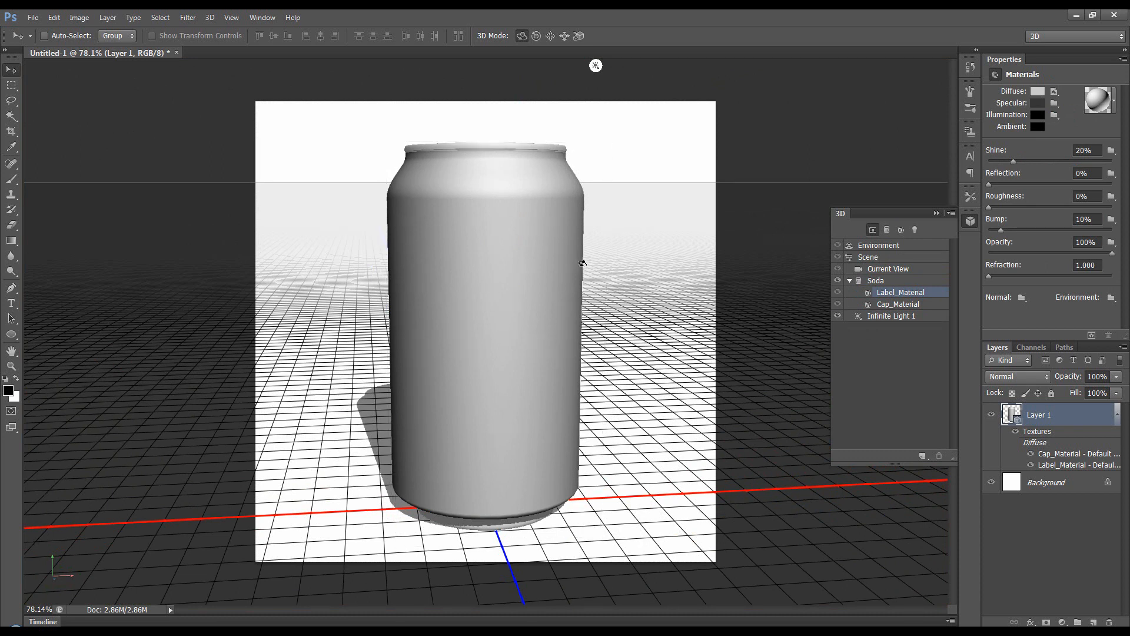
pyautogui.click(913, 305)
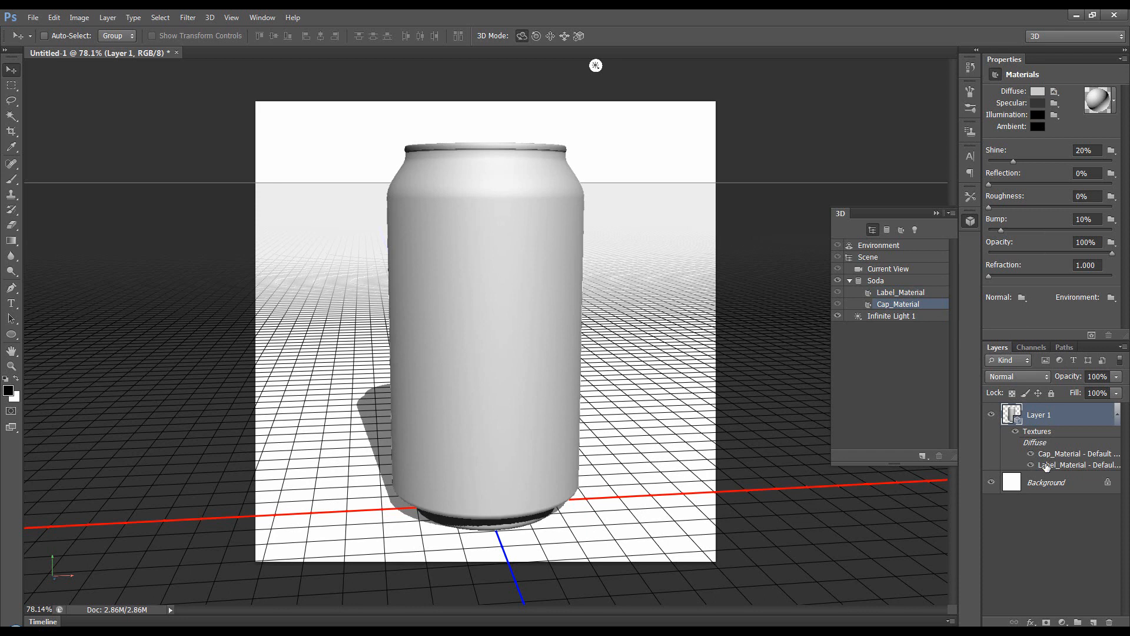
# Fill the cap material's diffuse texture with black, save it back to the can, and view the can from a slightly different angle.
pyautogui.doubleClick(1073, 454)
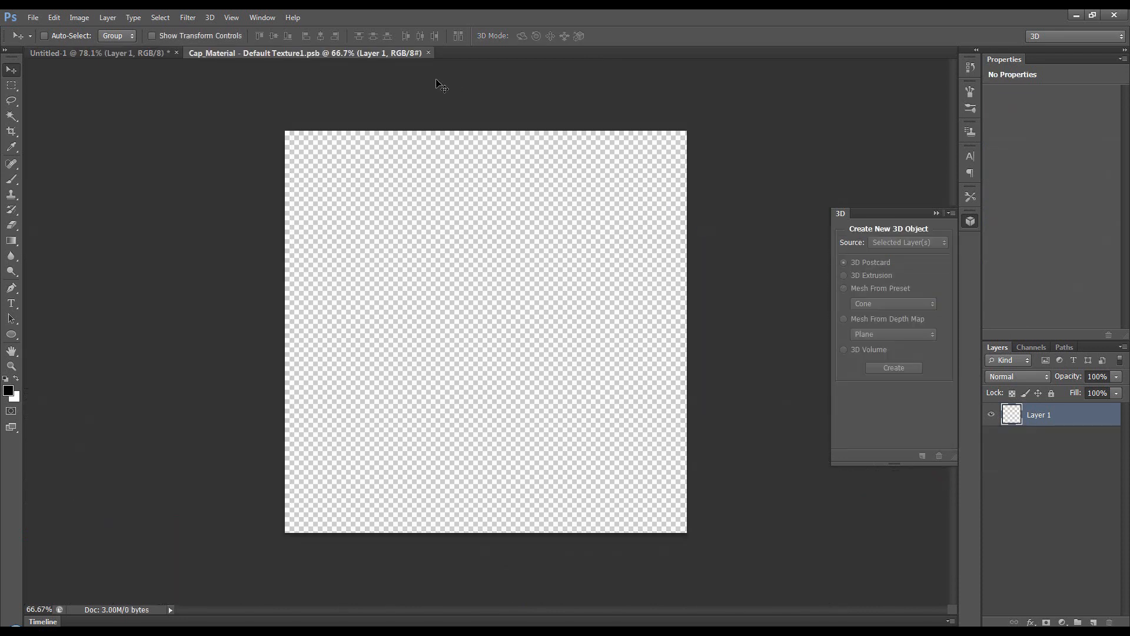
pyautogui.hotkey('alt', 'BackSpace')
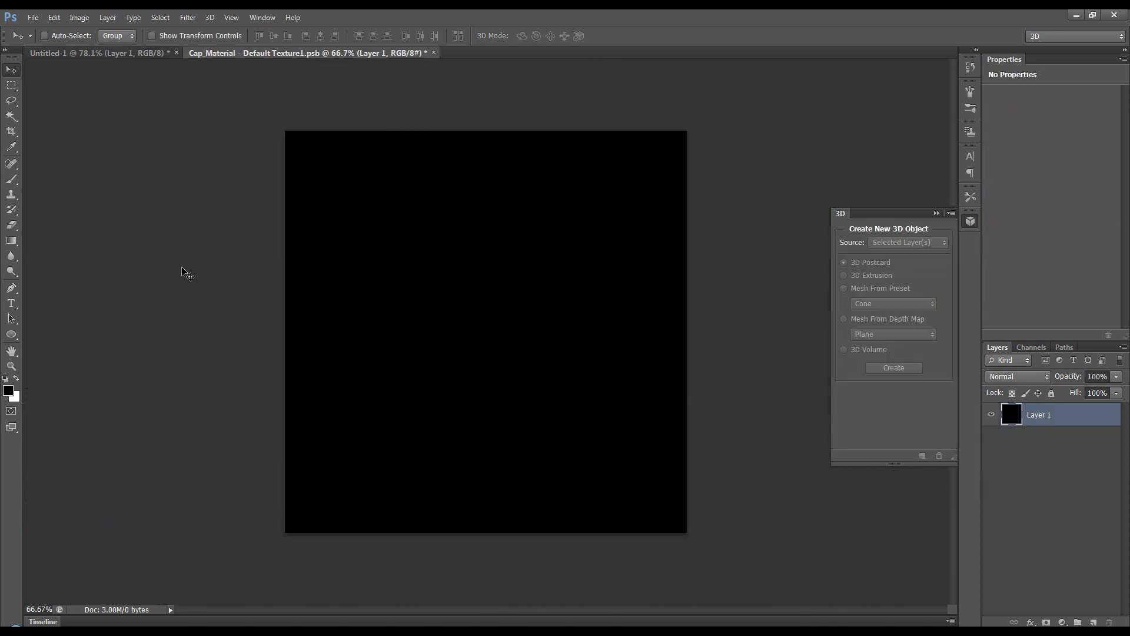
pyautogui.click(433, 53)
pyautogui.click(520, 248)
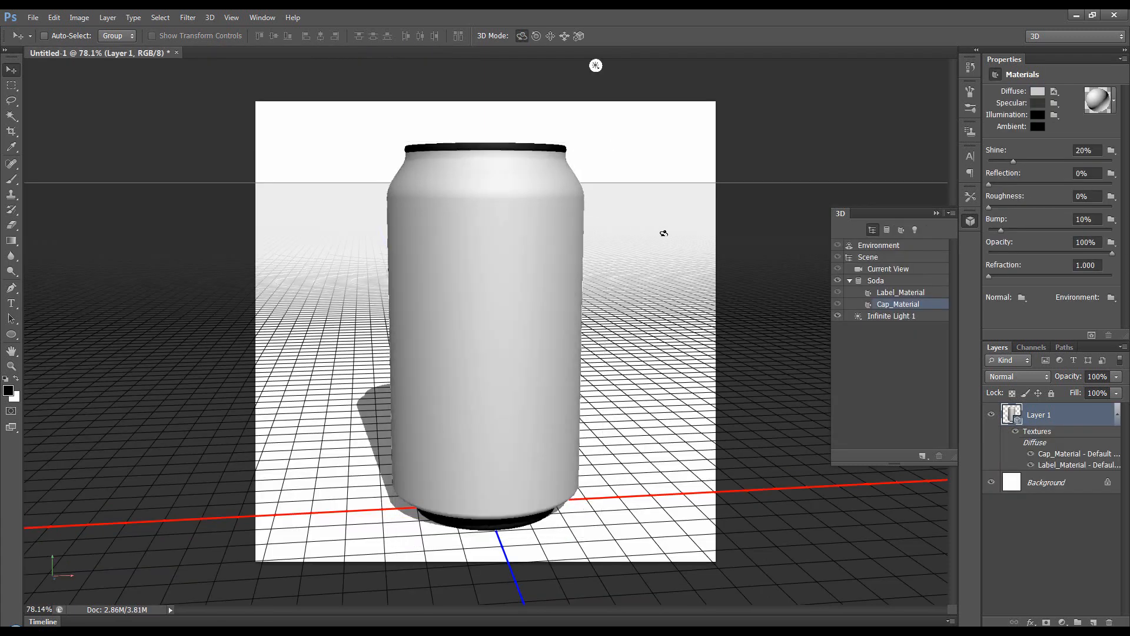
pyautogui.click(662, 266)
pyautogui.moveTo(676, 230); pyautogui.dragTo(670, 202)
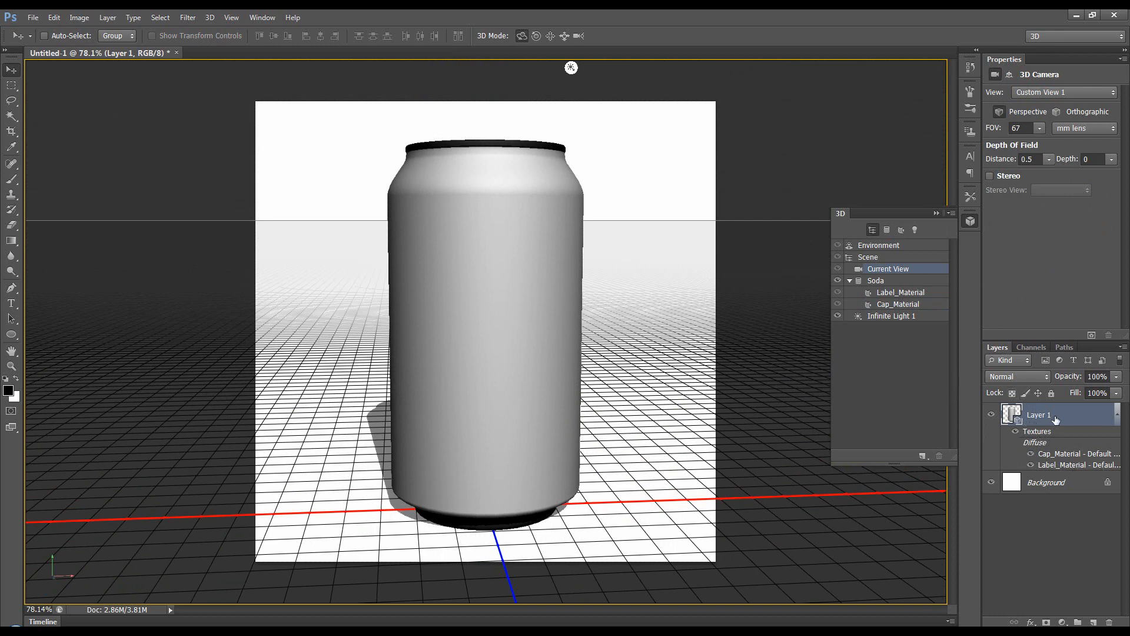
# Open the label material's diffuse texture and set the foreground color to red with hue 0 and saturation 98%.
pyautogui.doubleClick(1066, 465)
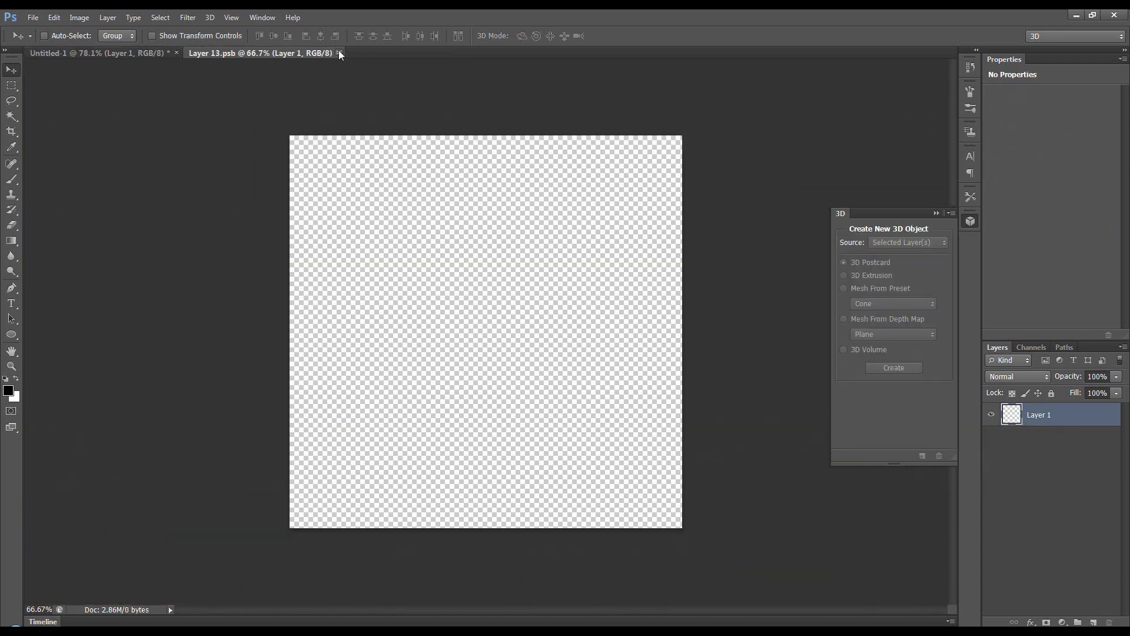
pyautogui.click(101, 54)
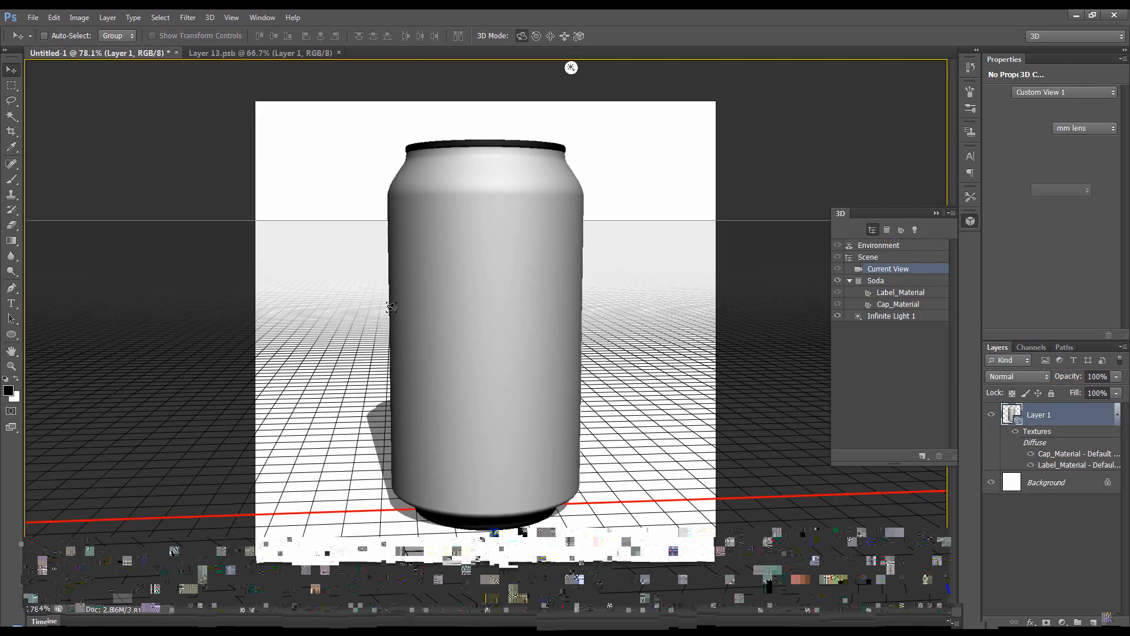
pyautogui.click(288, 54)
pyautogui.click(9, 389)
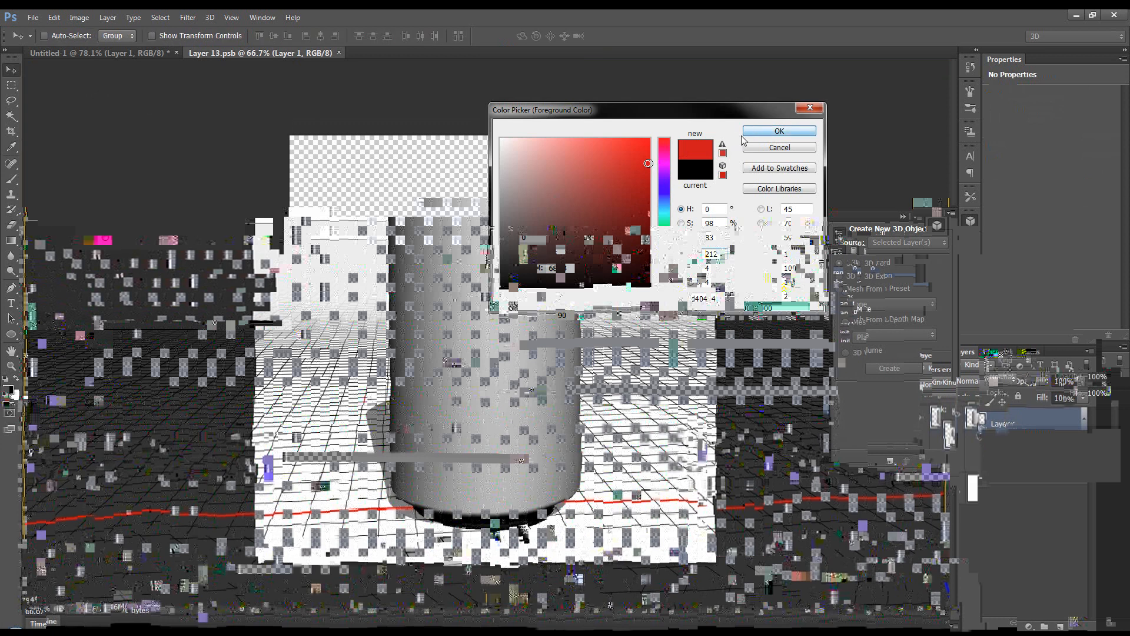
pyautogui.click(778, 130)
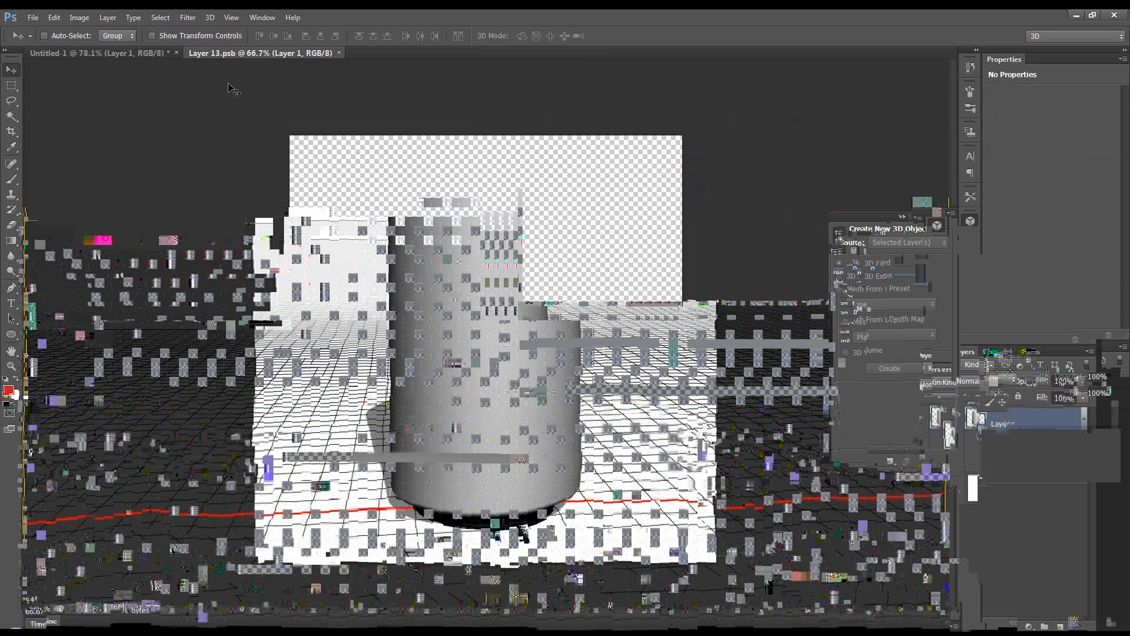
pyautogui.click(166, 55)
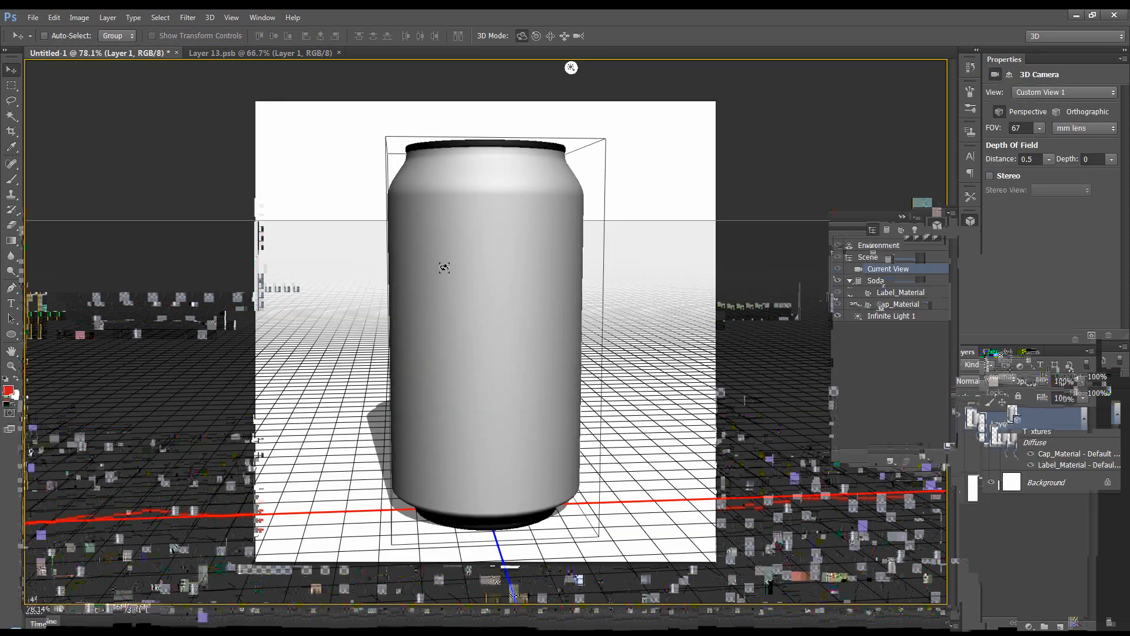
pyautogui.click(277, 53)
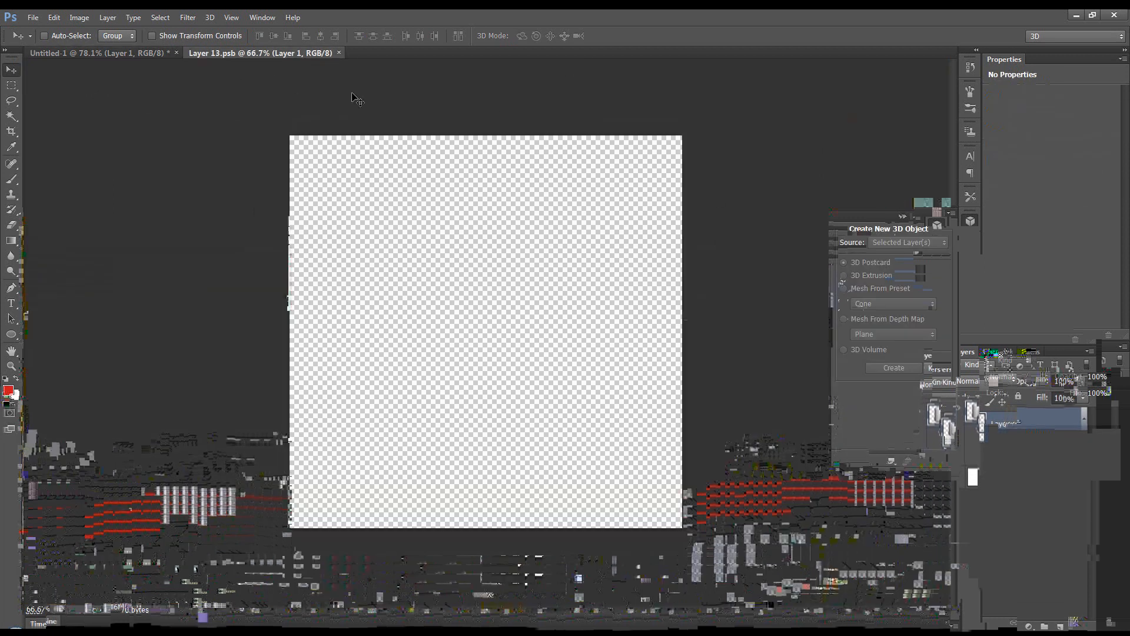
# Add a new layer to the label texture and create a Wireframe painting overlay.
pyautogui.click(209, 21)
pyautogui.click(208, 22)
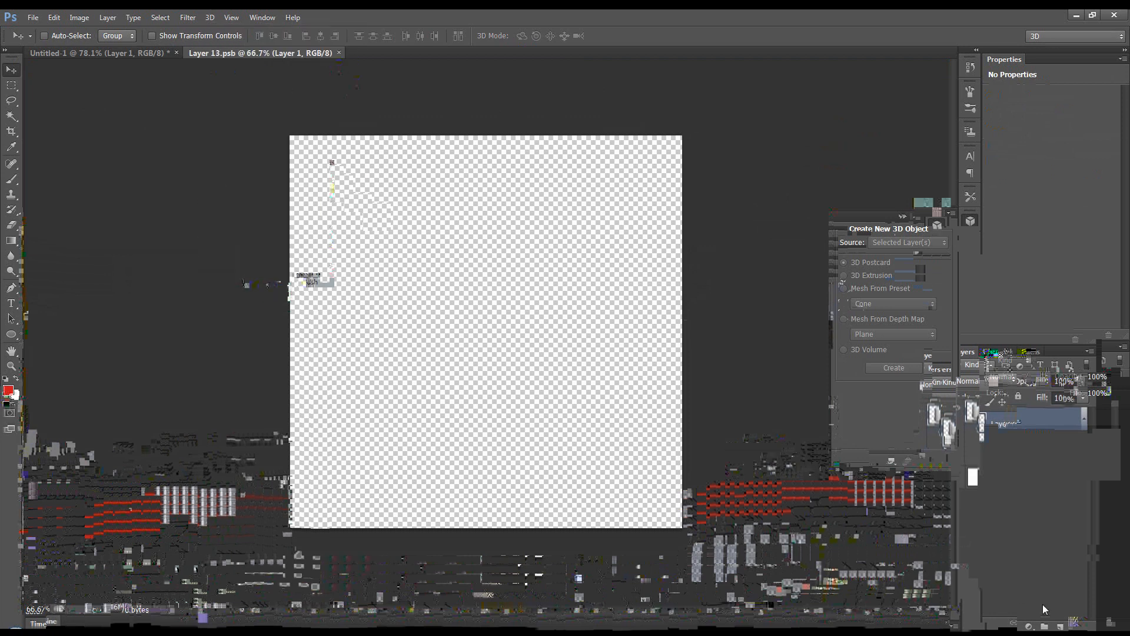
pyautogui.click(213, 21)
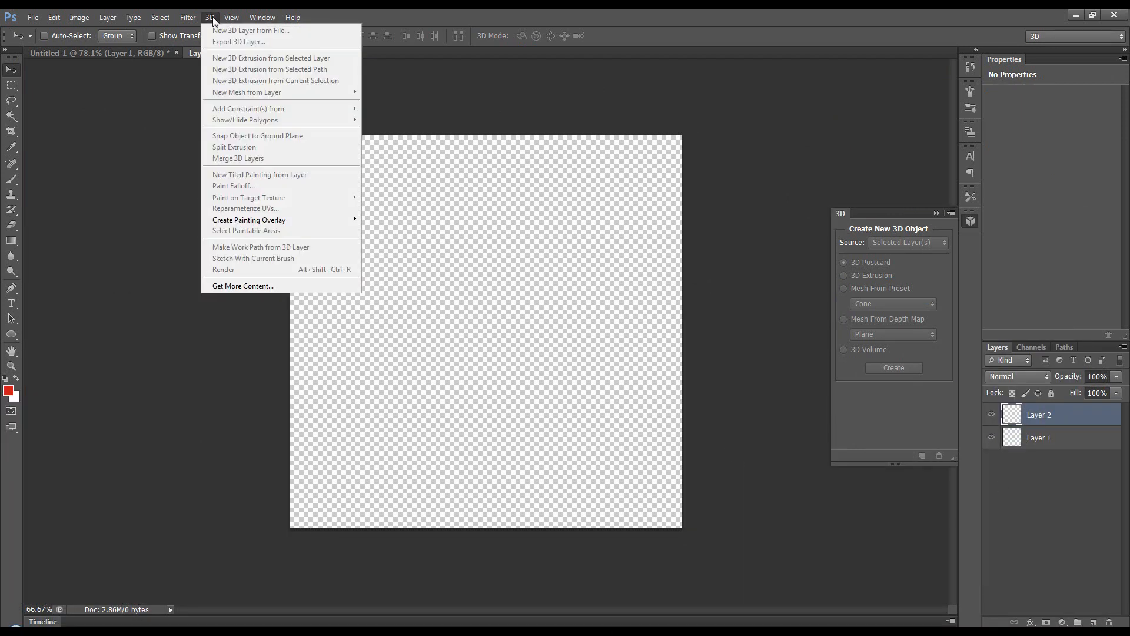
pyautogui.moveTo(257, 223)
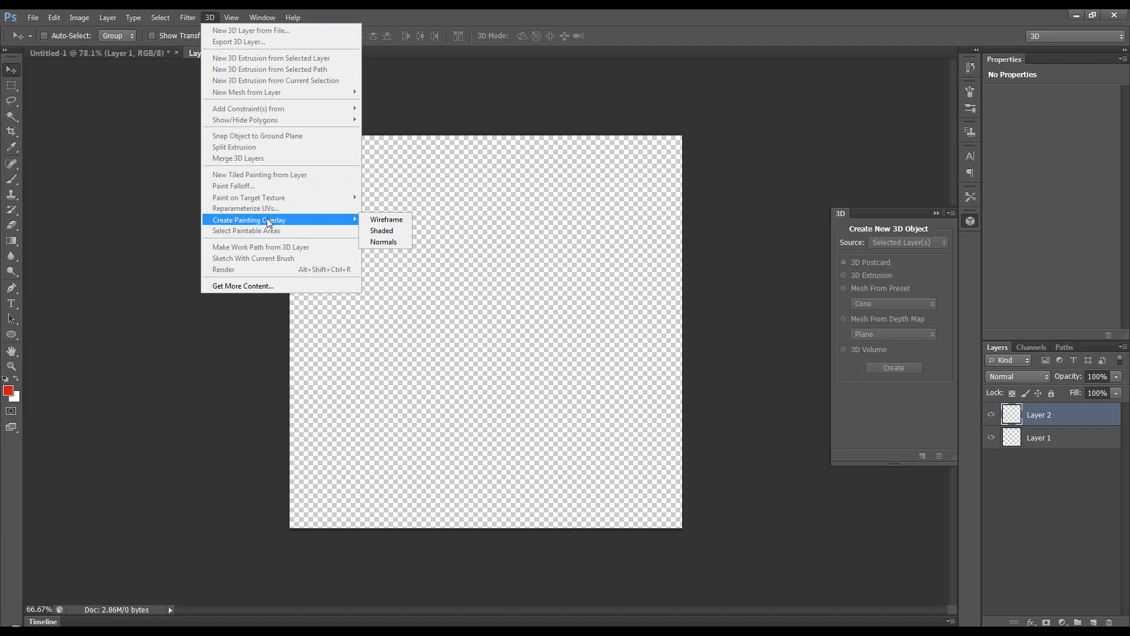
pyautogui.click(377, 219)
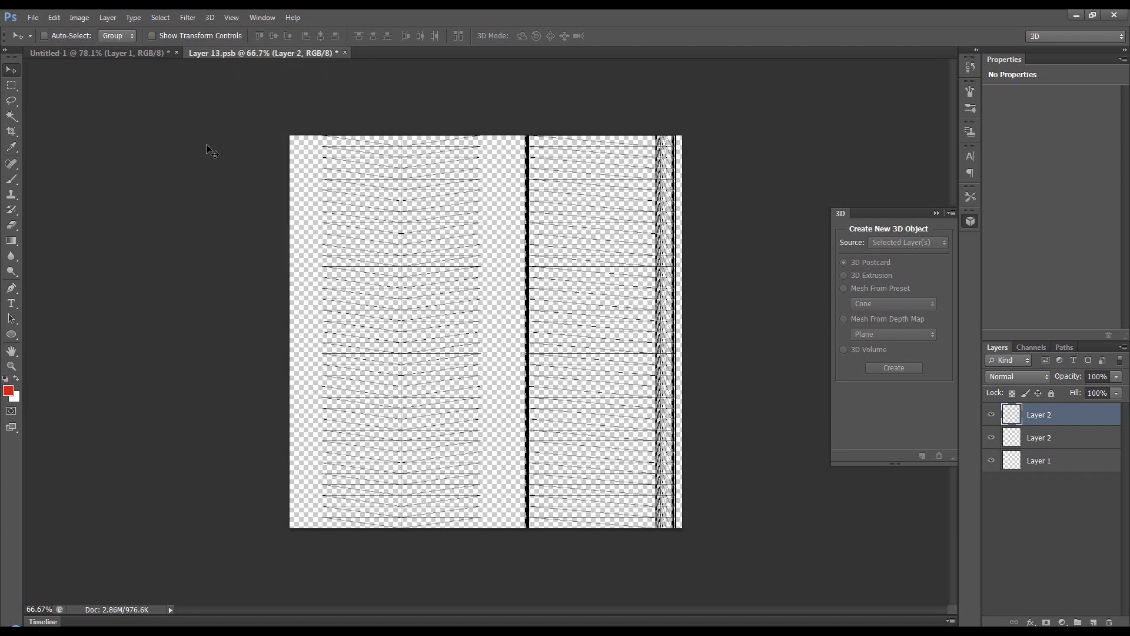
# Create a Shaded painting overlay, move it directly above Layer 1, and hide both Layer 2 layers.
pyautogui.click(209, 18)
pyautogui.moveTo(310, 220)
pyautogui.click(394, 233)
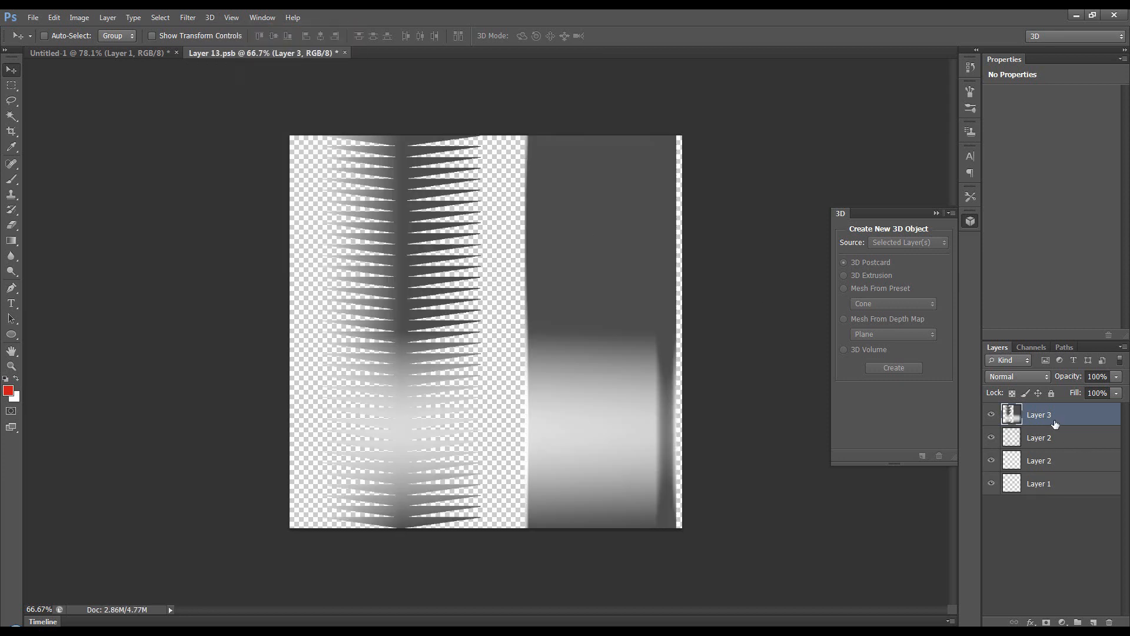
pyautogui.moveTo(1055, 414); pyautogui.dragTo(1053, 469)
pyautogui.moveTo(993, 439); pyautogui.dragTo(991, 414)
# Add the red text "CAN" in 72 pt Arial Black over the light area of the label texture's shaded overlay.
pyautogui.click(12, 303)
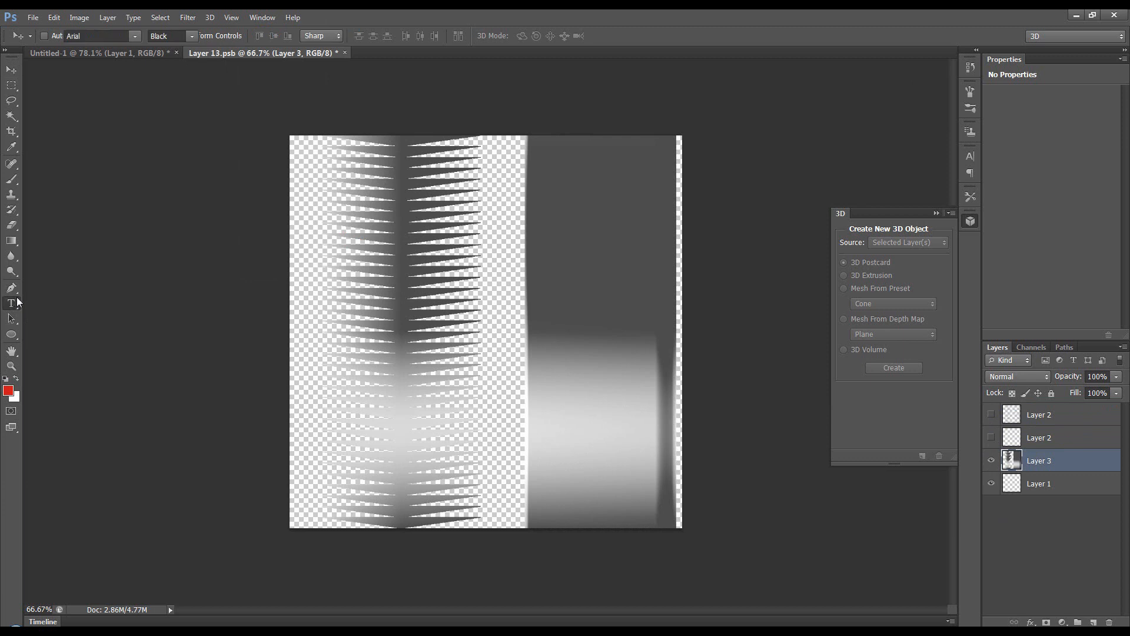
pyautogui.scroll(3, 631, 335)
pyautogui.scroll(1, 632, 336)
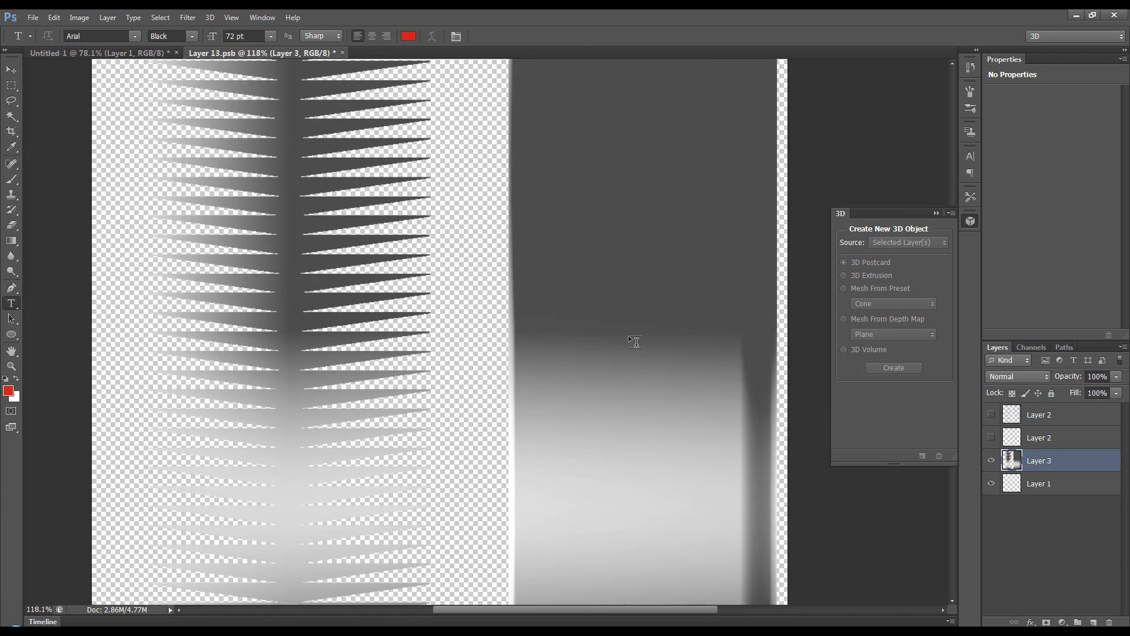
pyautogui.scroll(-1, 635, 341)
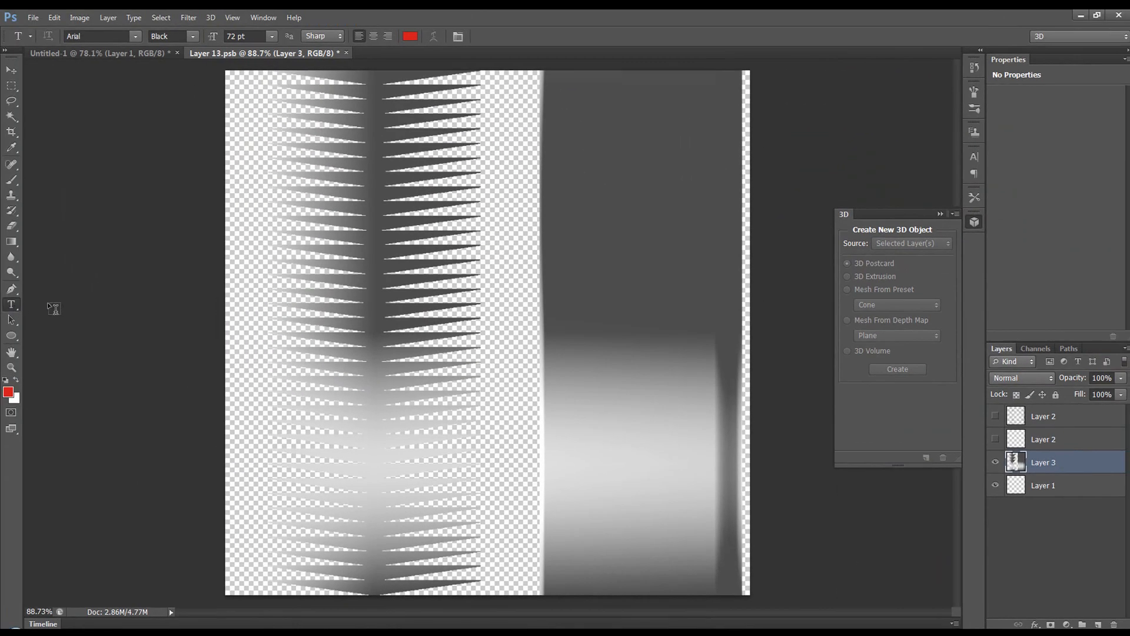
pyautogui.moveTo(15, 305); pyautogui.dragTo(16, 306)
pyautogui.click(46, 306)
pyautogui.click(577, 430)
pyautogui.write('CAN')
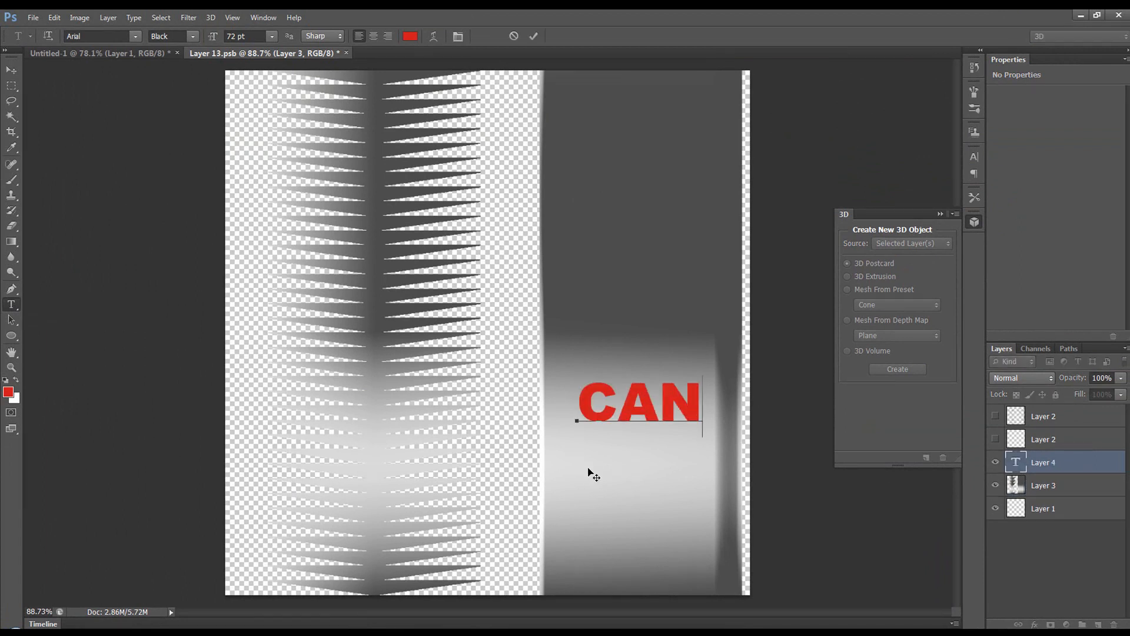
pyautogui.click(533, 36)
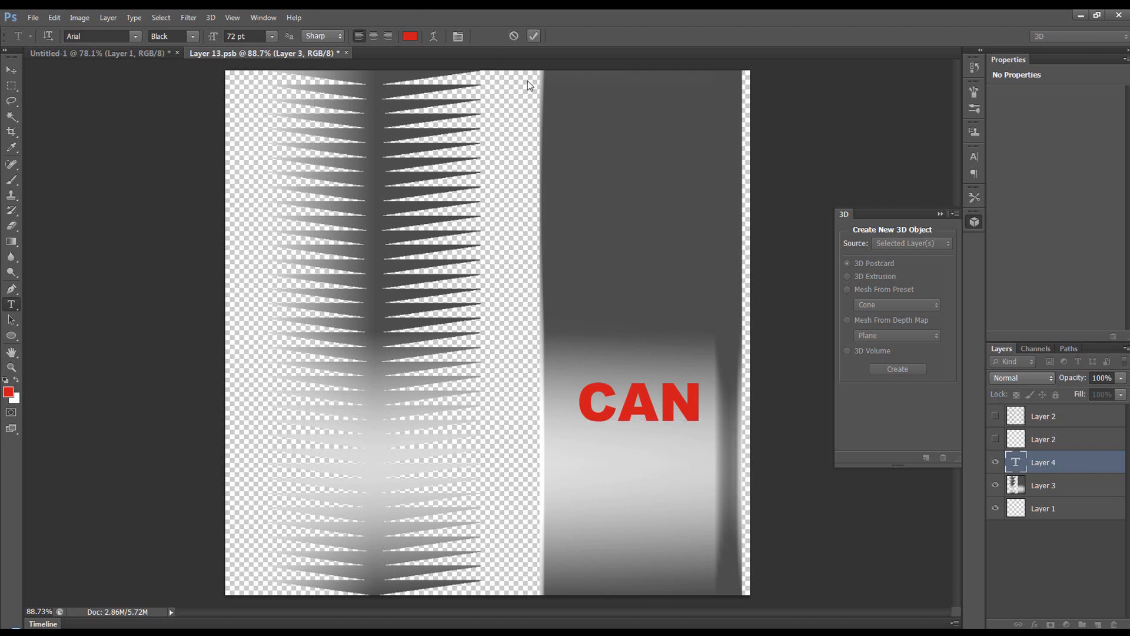
# Rotate the CAN text 90° clockwise, enlarge it to about 152.7 pt over the light area, and save and close the label texture.
pyautogui.hotkey('ctrl', 't')
pyautogui.rightClick(656, 415)
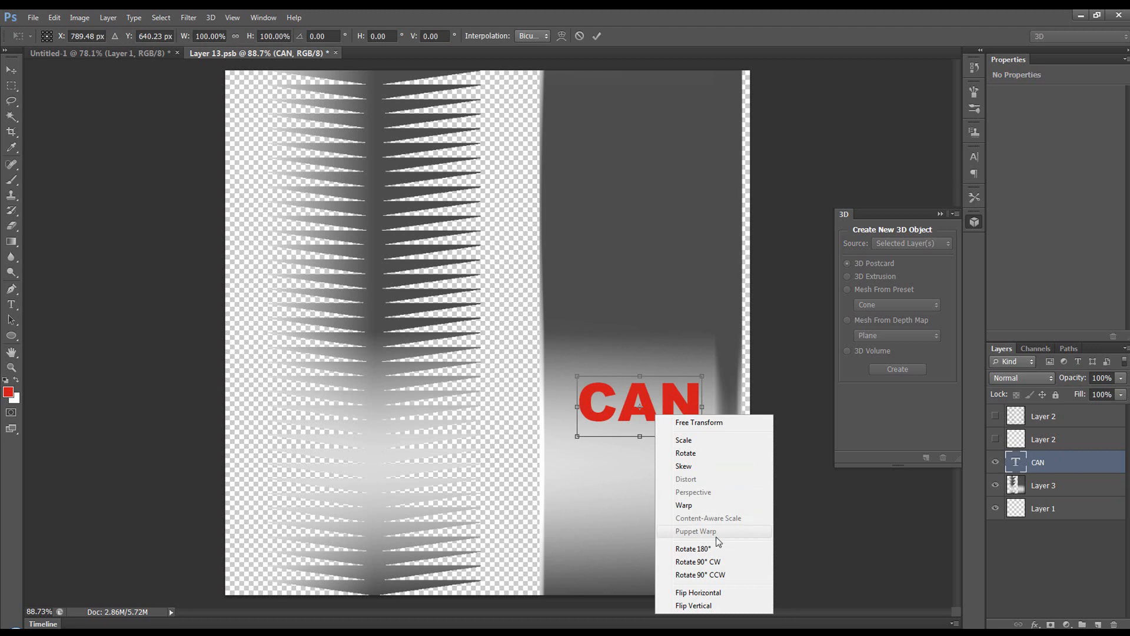
pyautogui.click(724, 562)
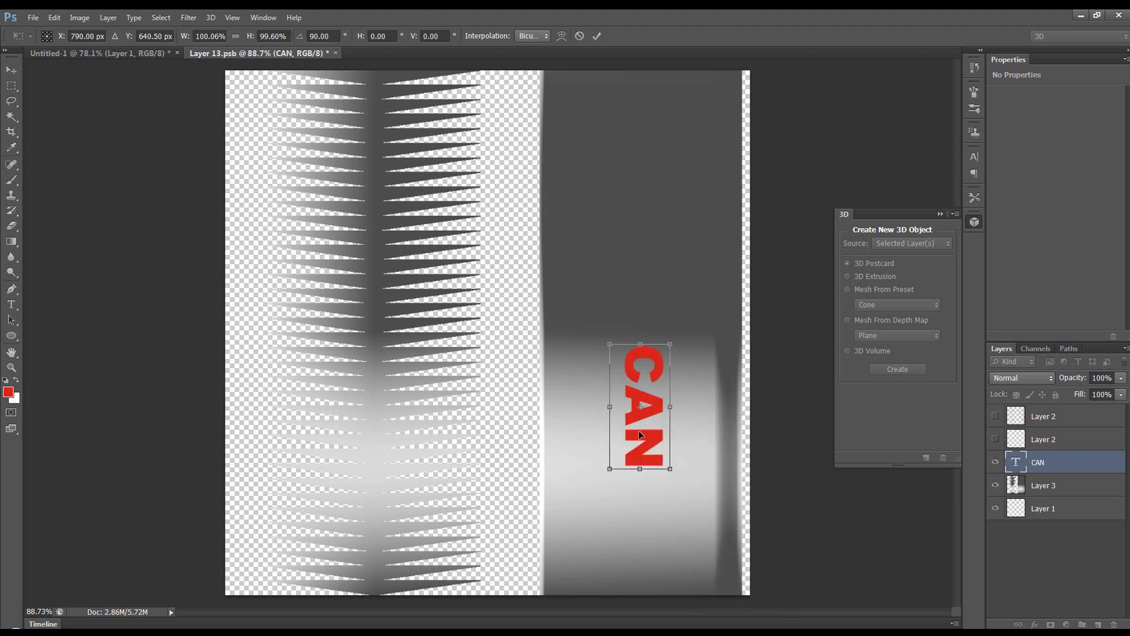
pyautogui.moveTo(639, 436); pyautogui.dragTo(641, 489)
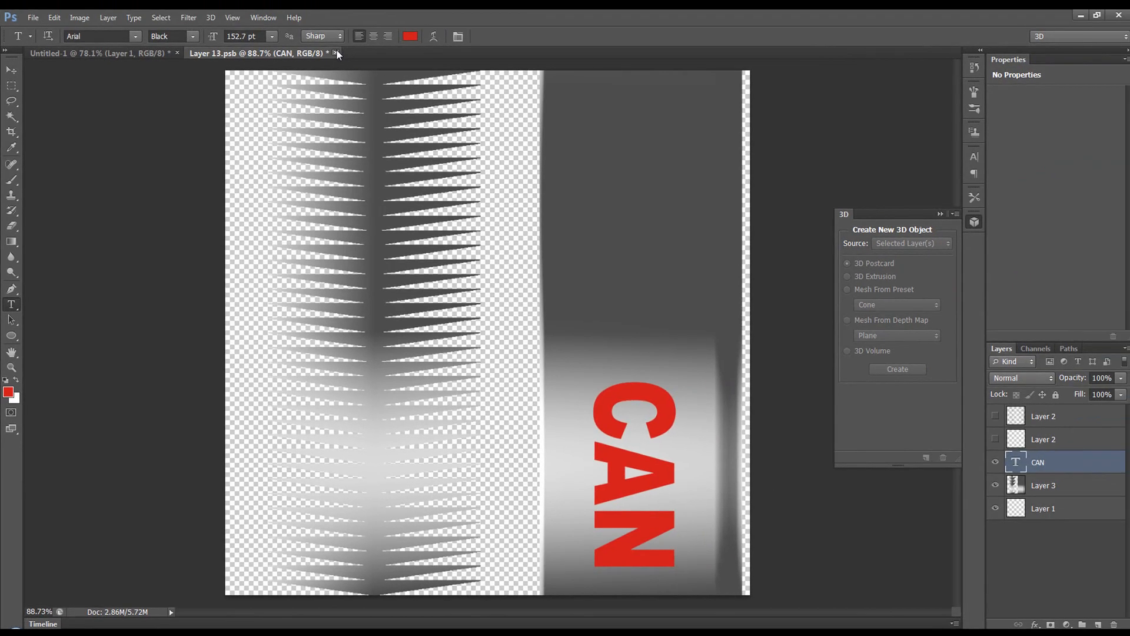
pyautogui.click(335, 53)
pyautogui.click(519, 247)
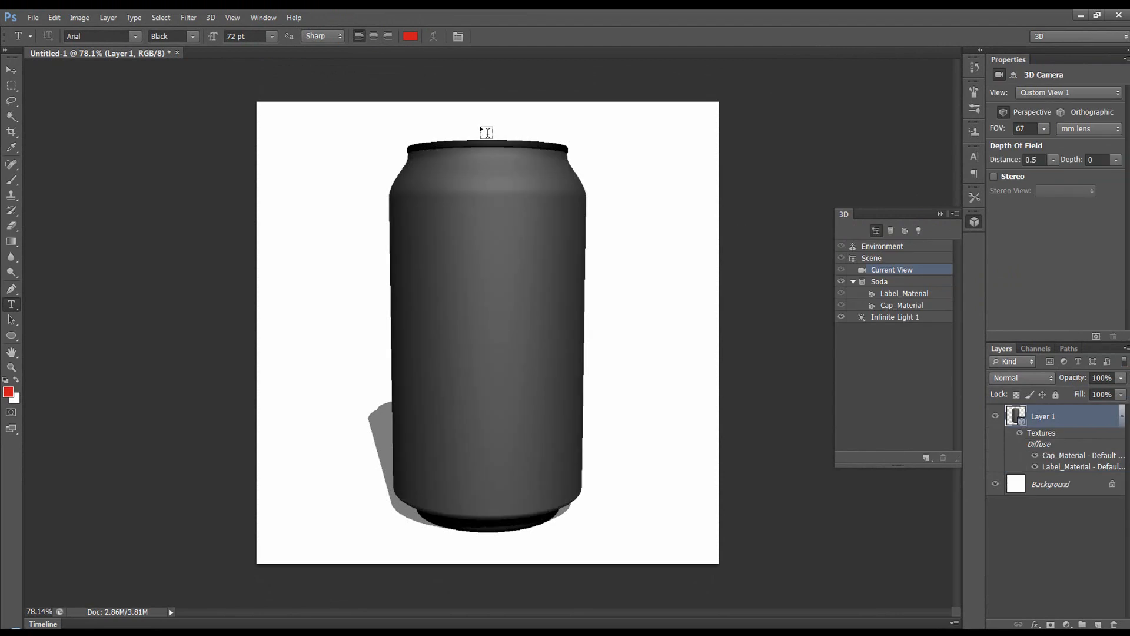
# Orbit the camera to face the CAN lettering and raise the environment's IBL intensity to 350%.
pyautogui.click(10, 69)
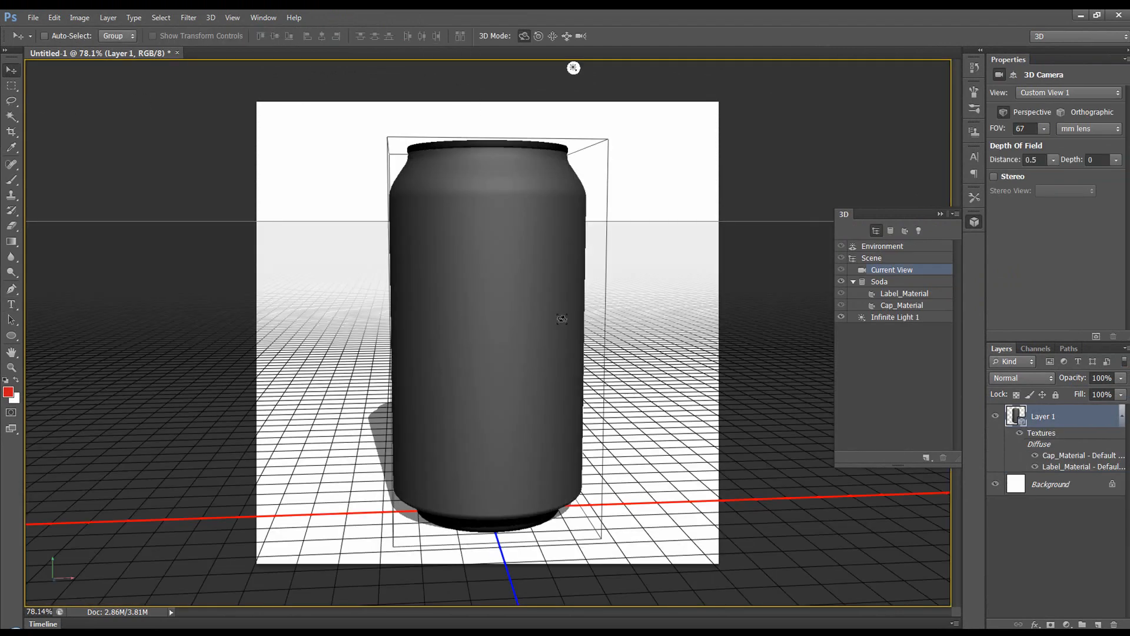
pyautogui.moveTo(647, 320); pyautogui.dragTo(313, 350)
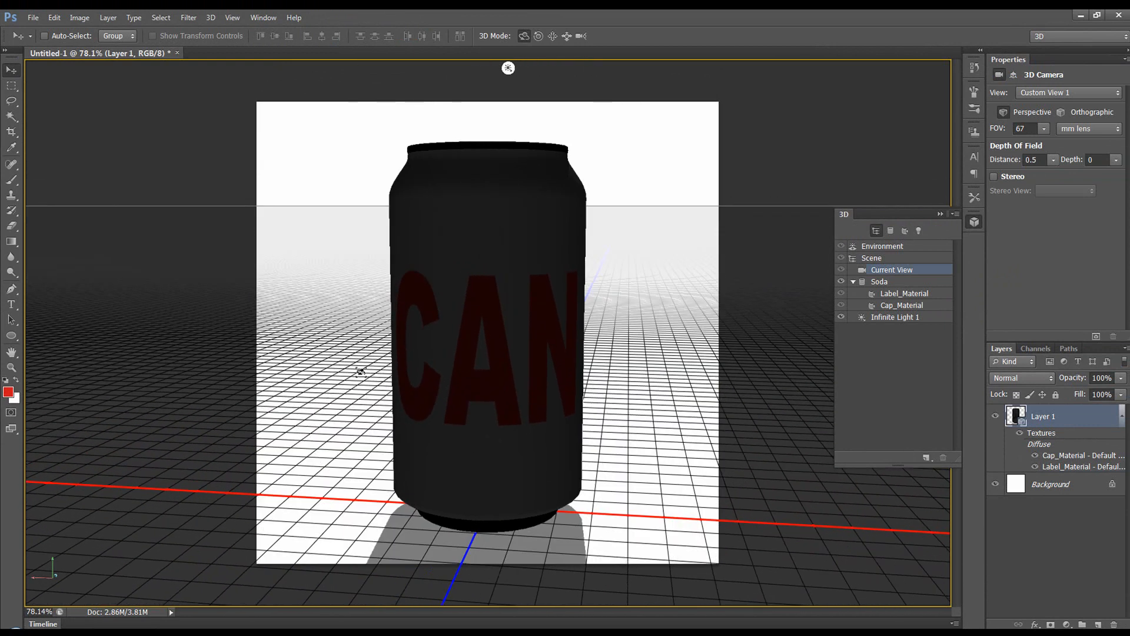
pyautogui.click(882, 246)
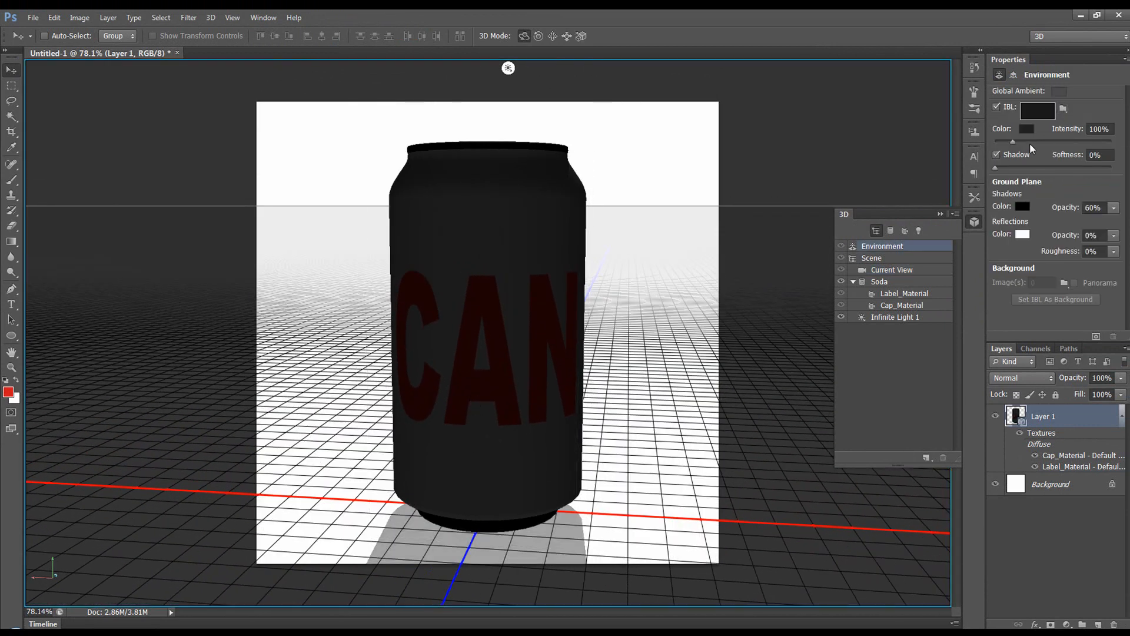
pyautogui.moveTo(1013, 142); pyautogui.dragTo(1044, 143)
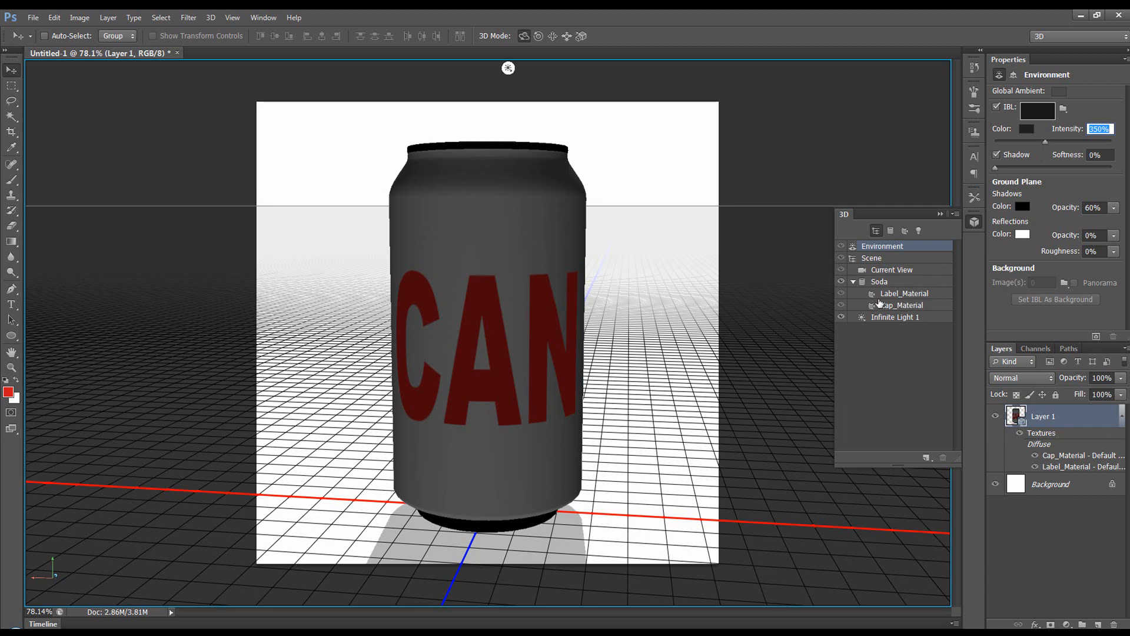
# Load img18.jpg from the Buildings folder as the label material's reflection texture and view the can from a slightly different angle.
pyautogui.click(892, 283)
pyautogui.click(899, 296)
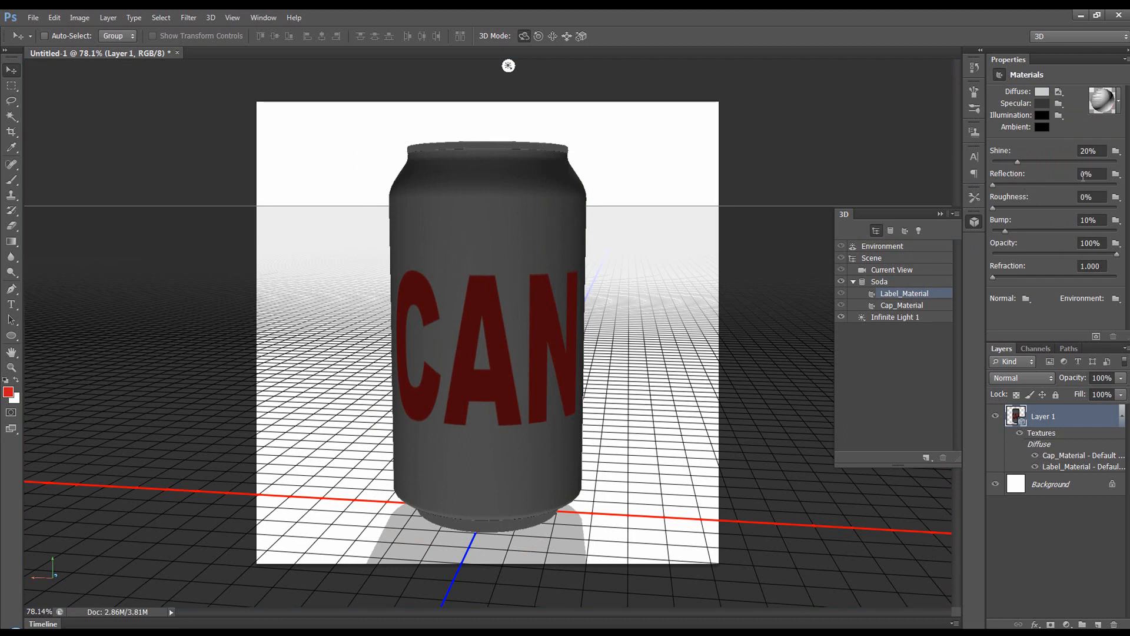
pyautogui.click(1115, 174)
pyautogui.click(1094, 203)
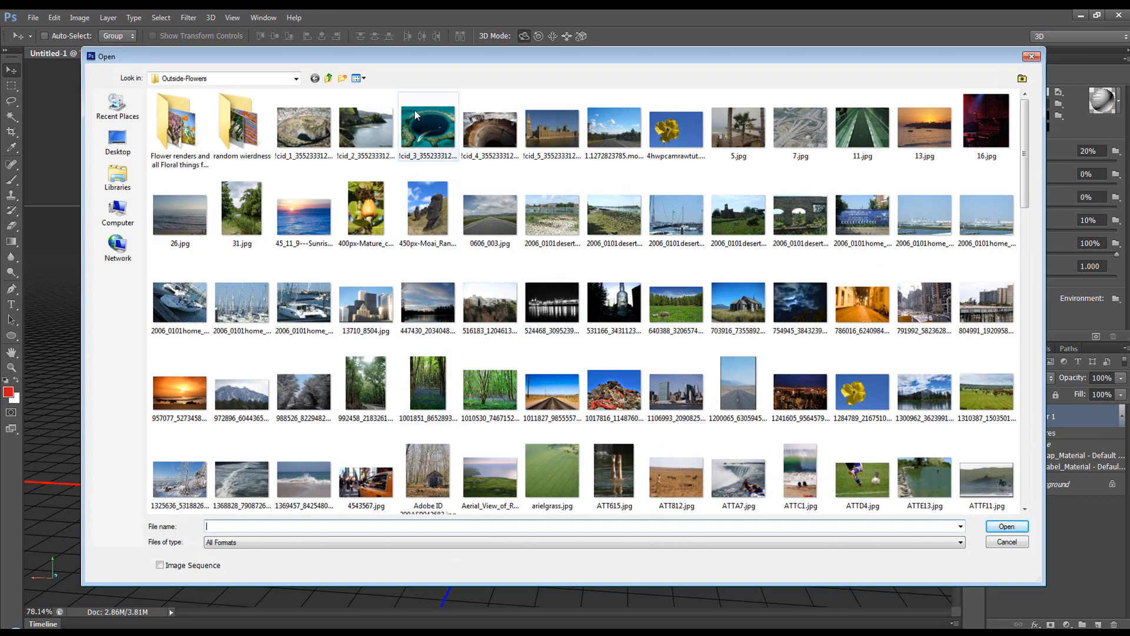
pyautogui.click(327, 77)
pyautogui.doubleClick(612, 125)
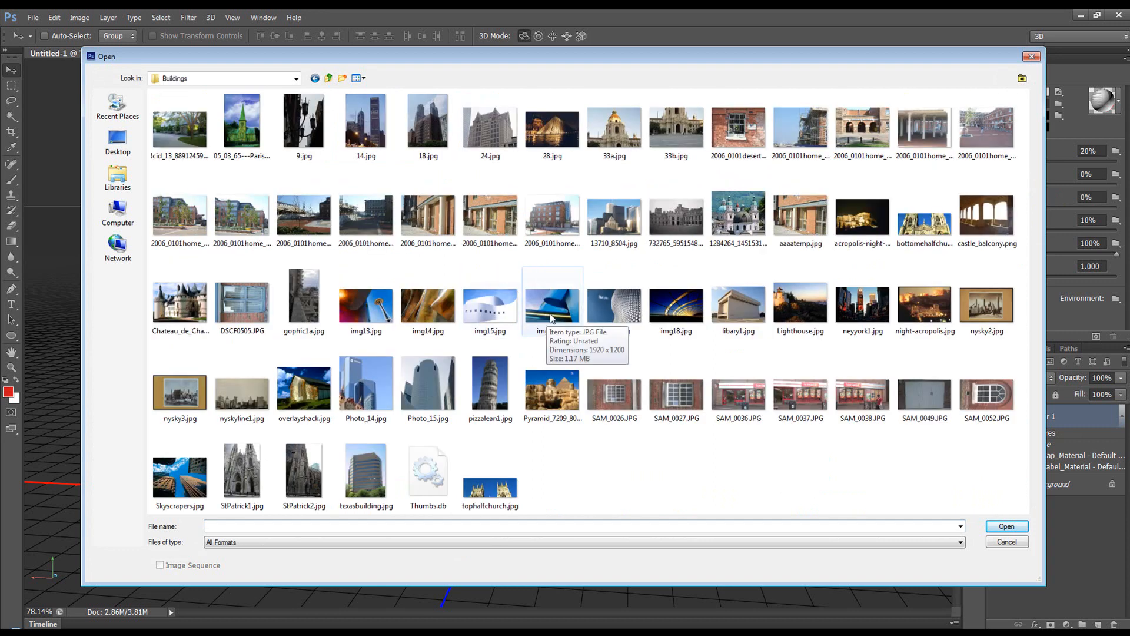
pyautogui.click(677, 303)
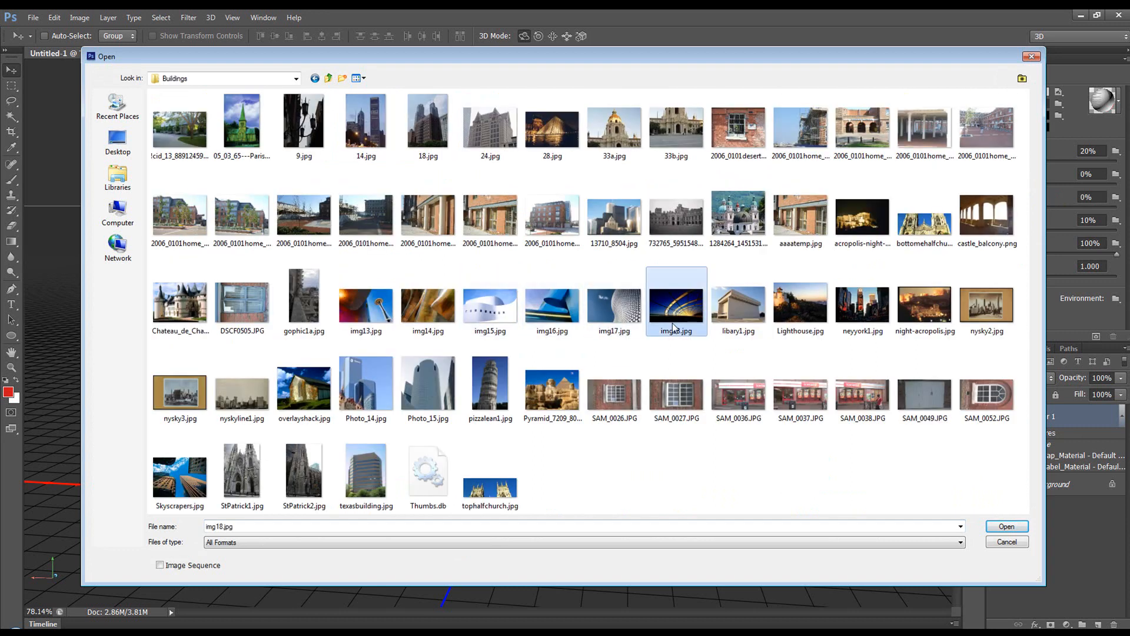
pyautogui.click(1005, 528)
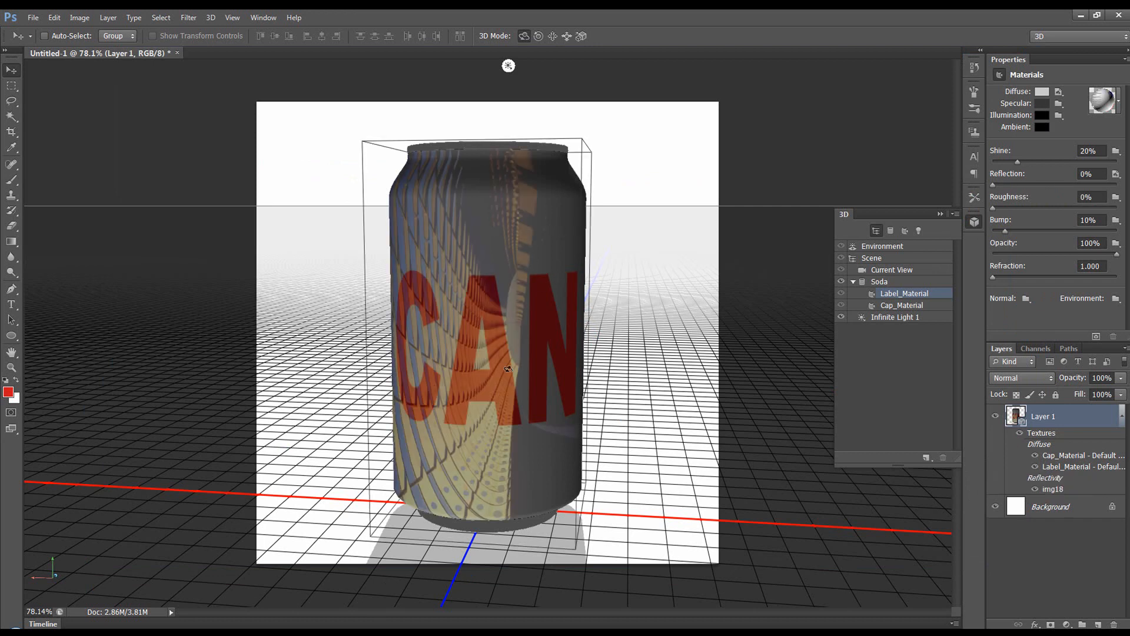
pyautogui.click(668, 271)
pyautogui.moveTo(640, 283); pyautogui.dragTo(788, 249)
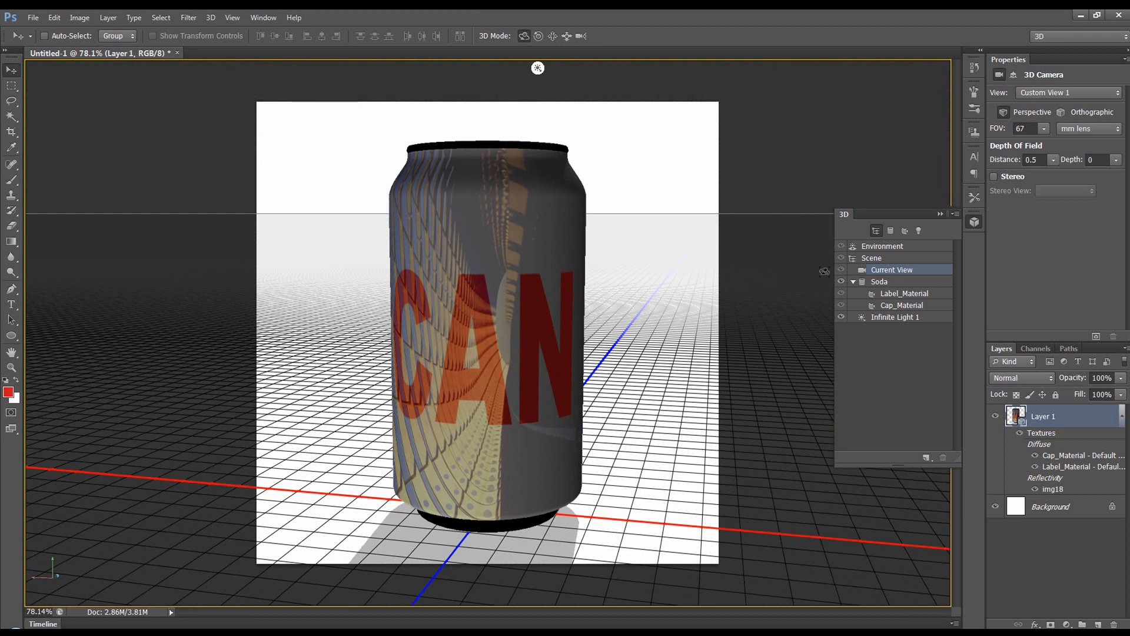
# Remove the img18 reflection texture from the label material.
pyautogui.click(903, 296)
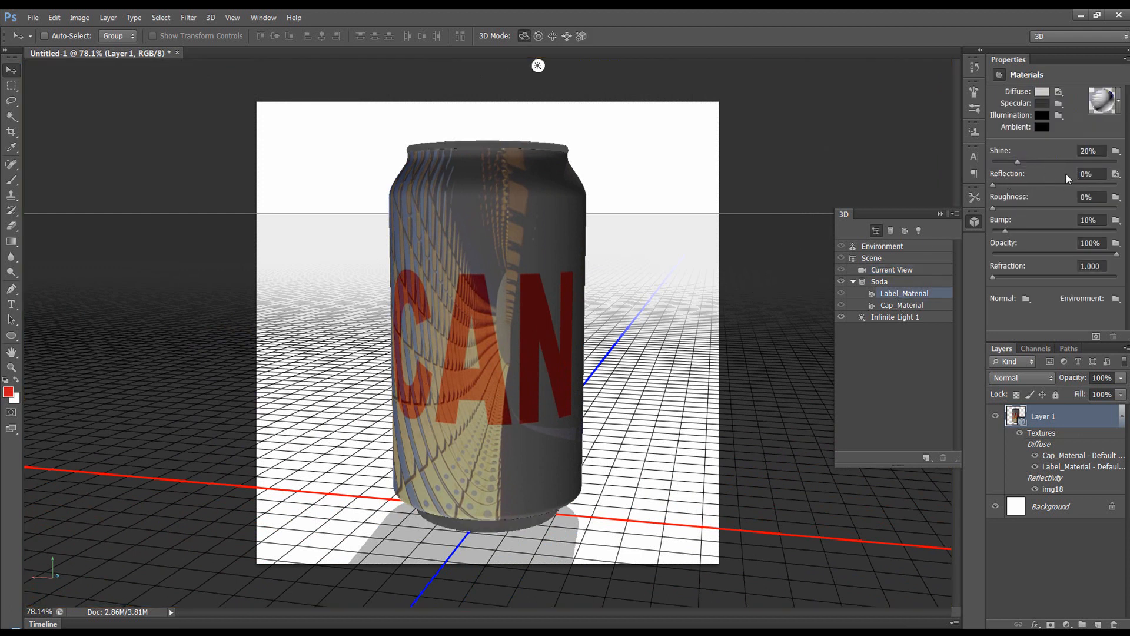
pyautogui.click(1114, 175)
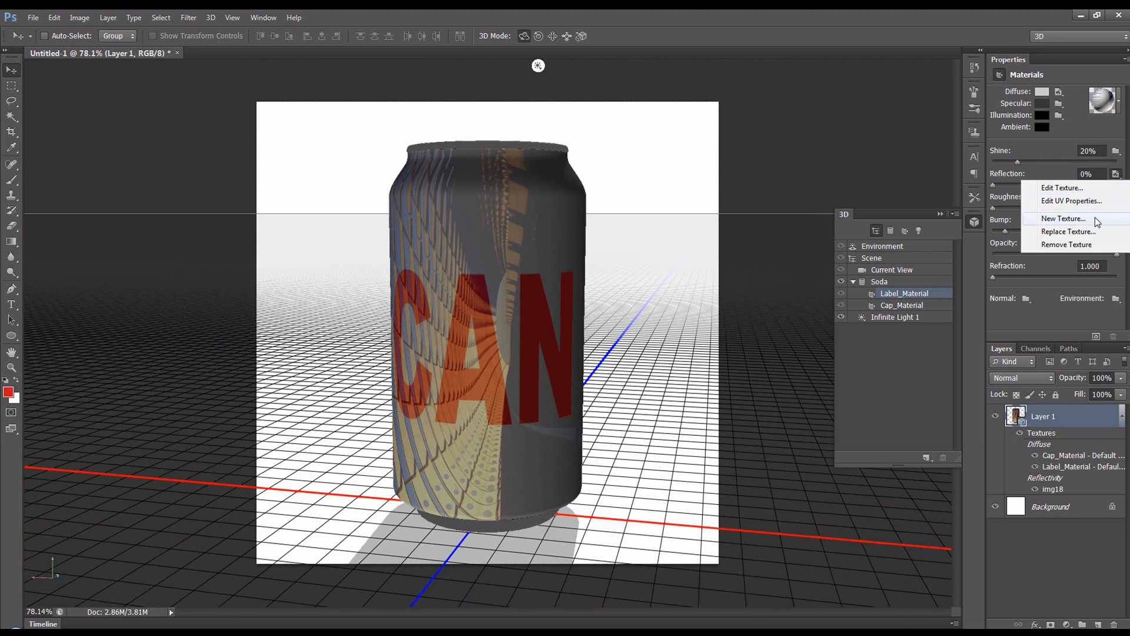
pyautogui.click(1065, 245)
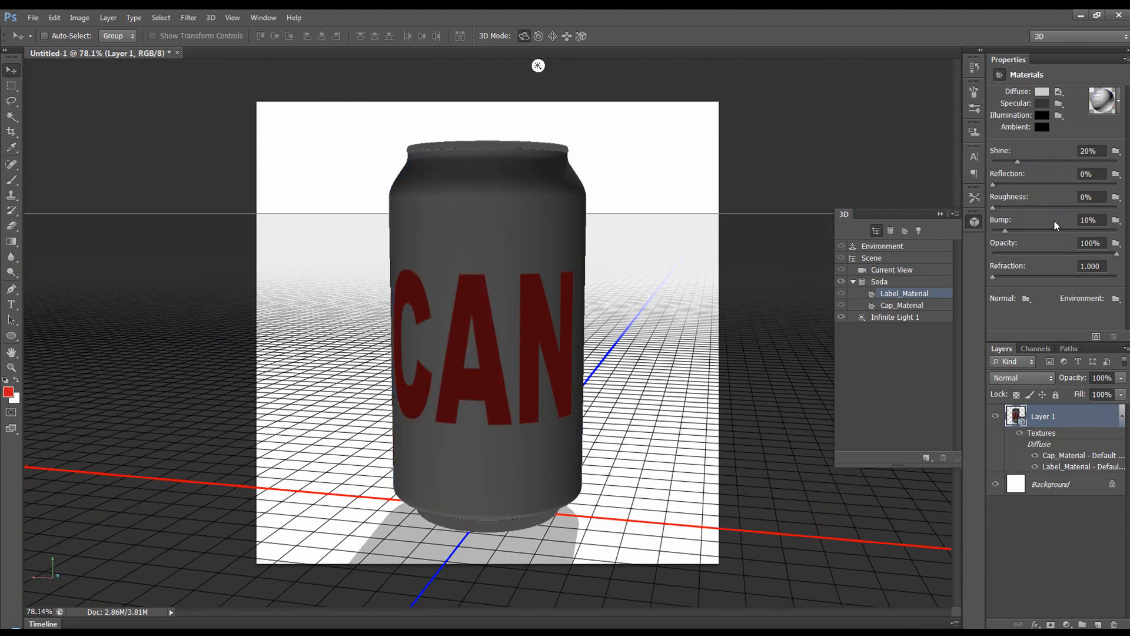
# Load img16.jpg as the label material's environment texture.
pyautogui.click(1115, 299)
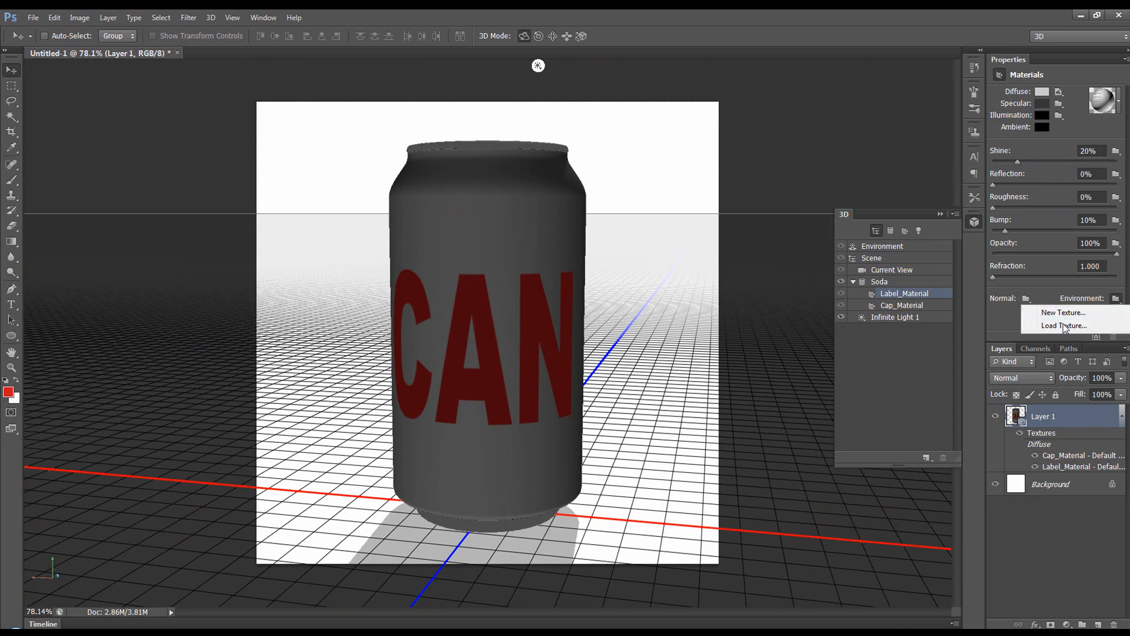
pyautogui.click(1096, 325)
pyautogui.click(552, 298)
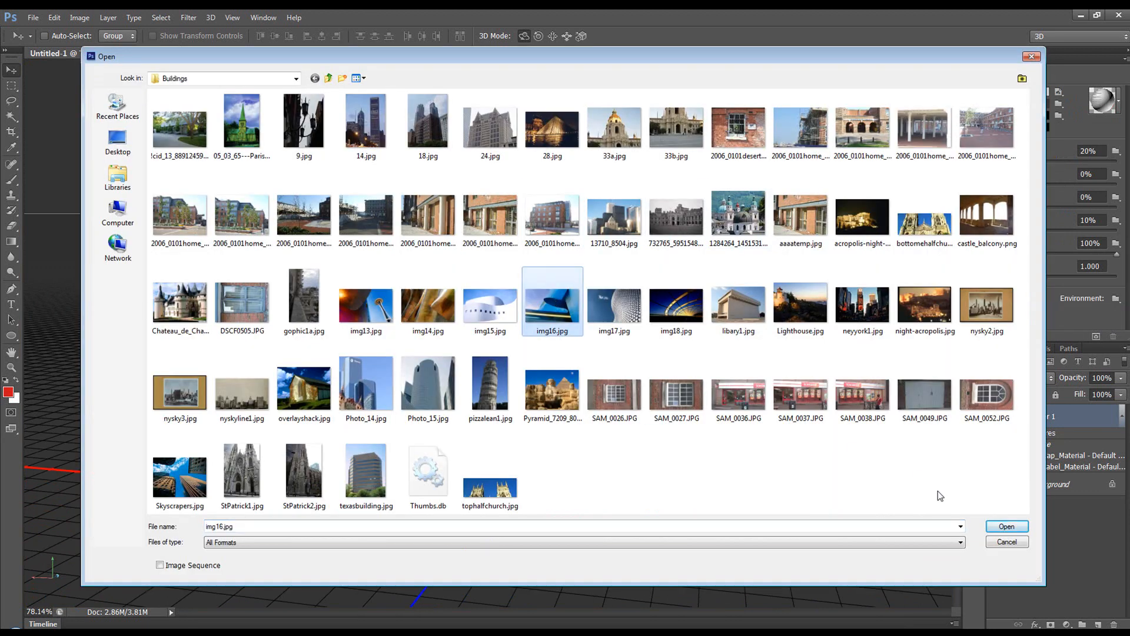
pyautogui.click(1017, 525)
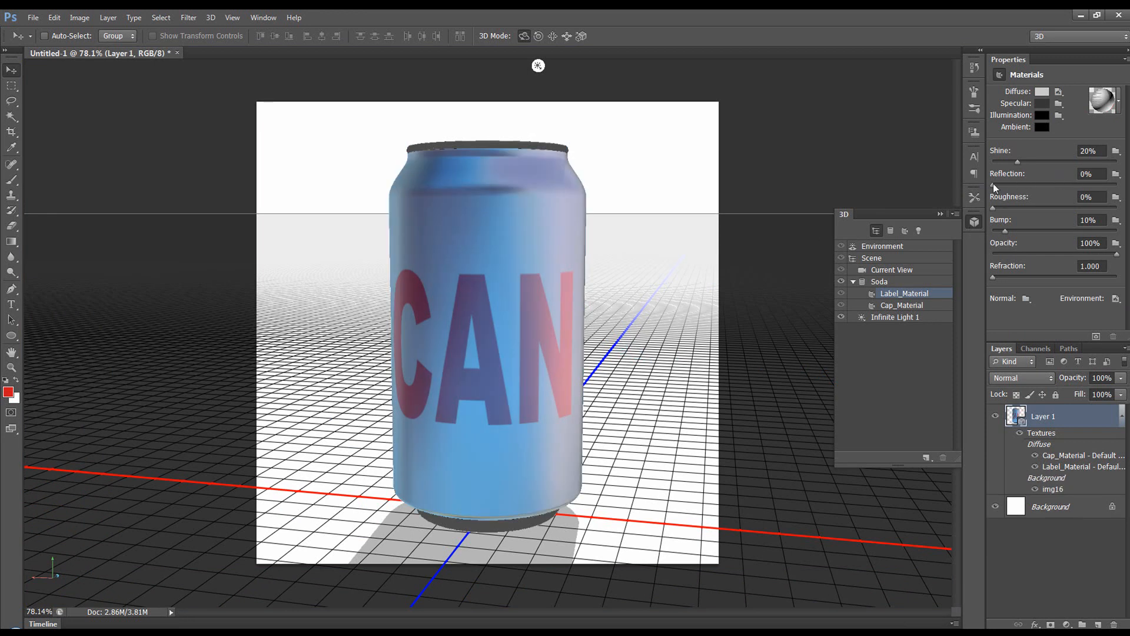
# Set the label material's shine to 1%, reflection to 15% and bump to 0%.
pyautogui.moveTo(1018, 162); pyautogui.dragTo(993, 162)
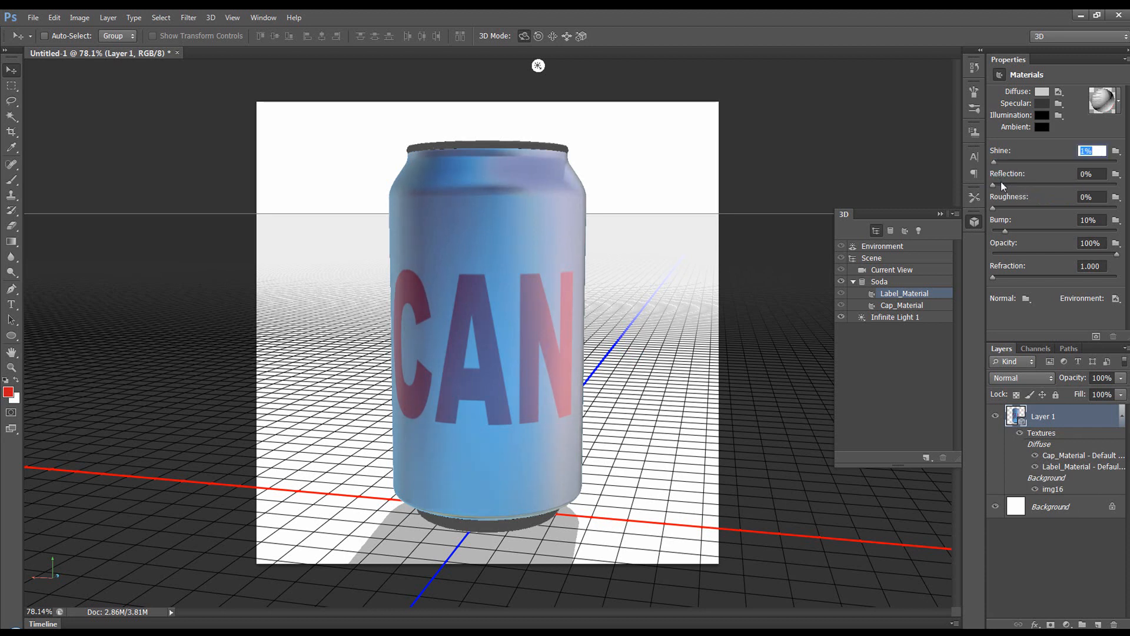
pyautogui.moveTo(994, 185); pyautogui.dragTo(1005, 185)
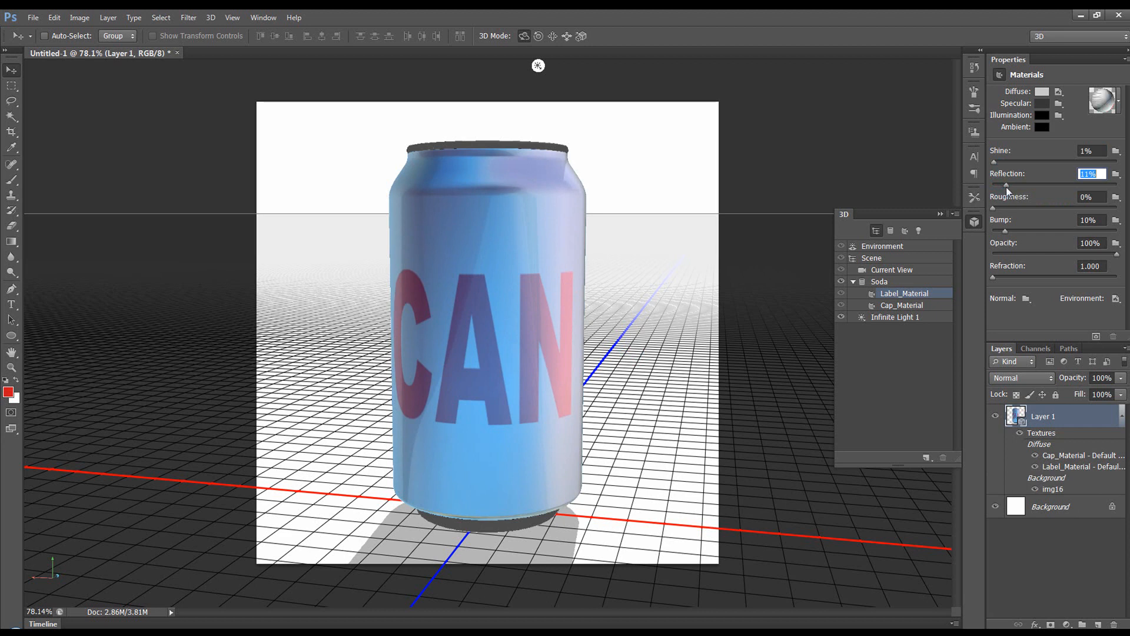
pyautogui.moveTo(1007, 186); pyautogui.dragTo(1011, 186)
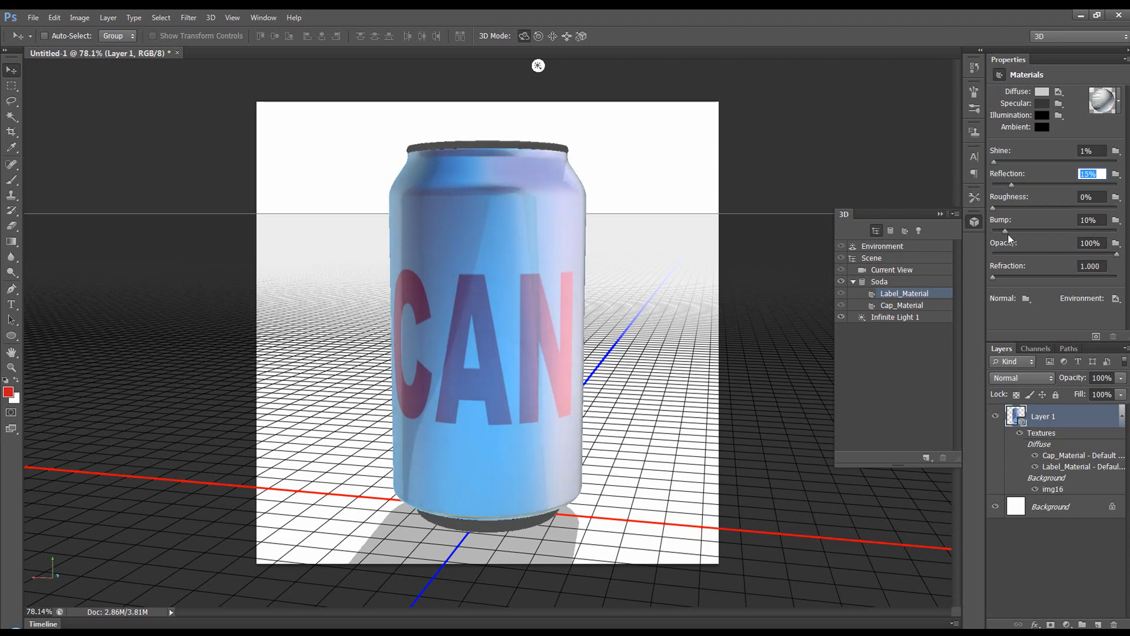
pyautogui.moveTo(1004, 231); pyautogui.dragTo(988, 231)
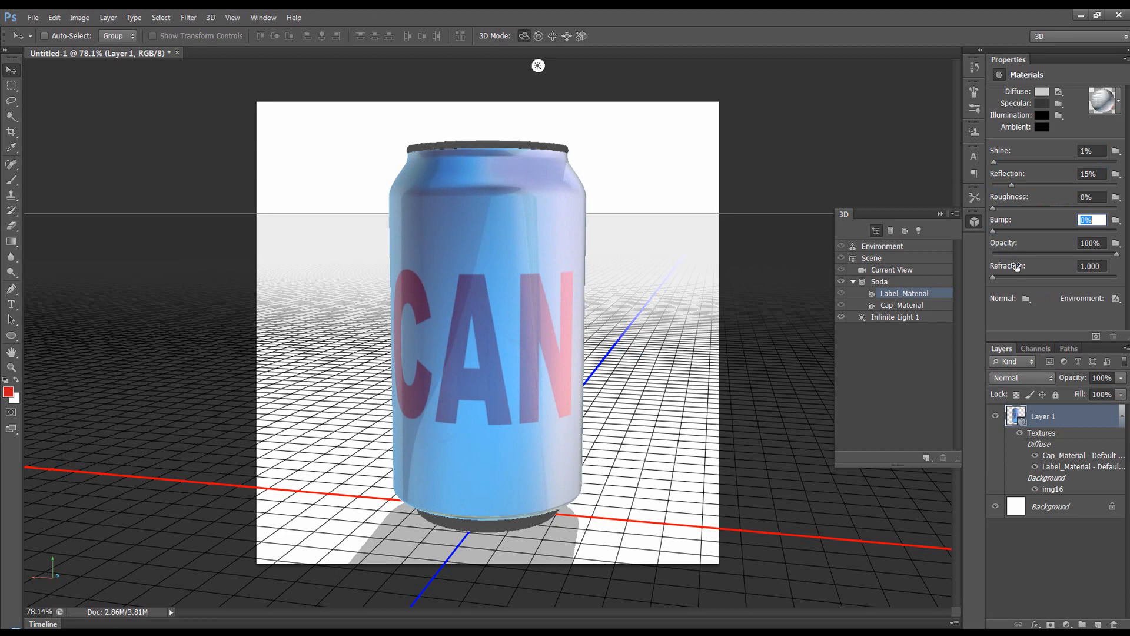
# Remove the environment texture from the label material and set its reflection to 0%.
pyautogui.click(666, 183)
pyautogui.moveTo(651, 196); pyautogui.dragTo(636, 242)
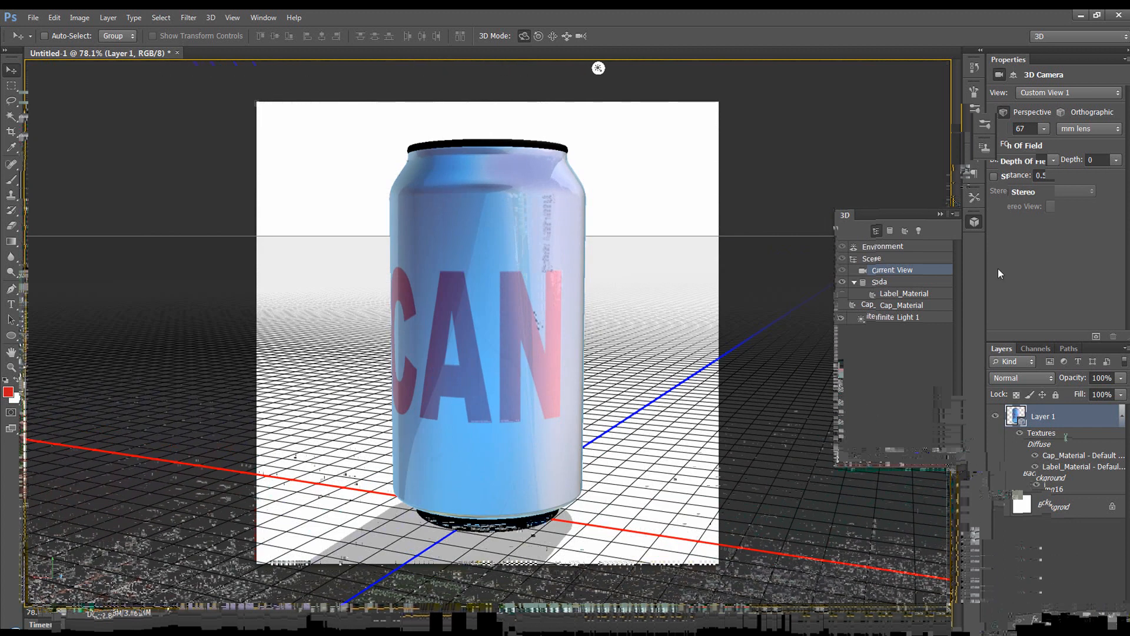
pyautogui.click(921, 292)
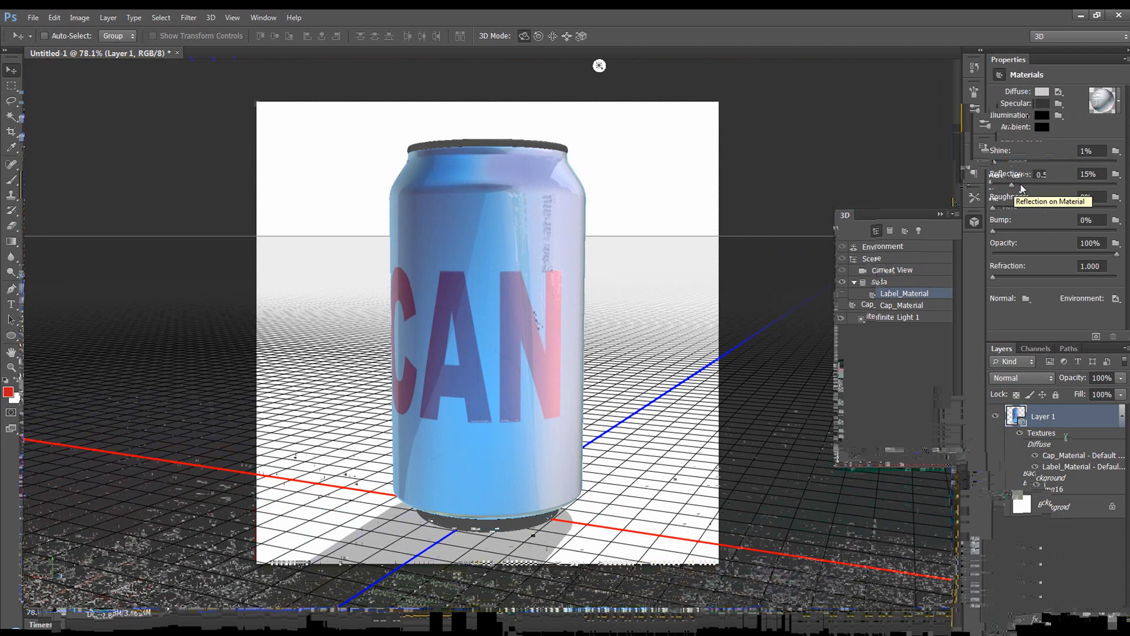
pyautogui.click(1115, 298)
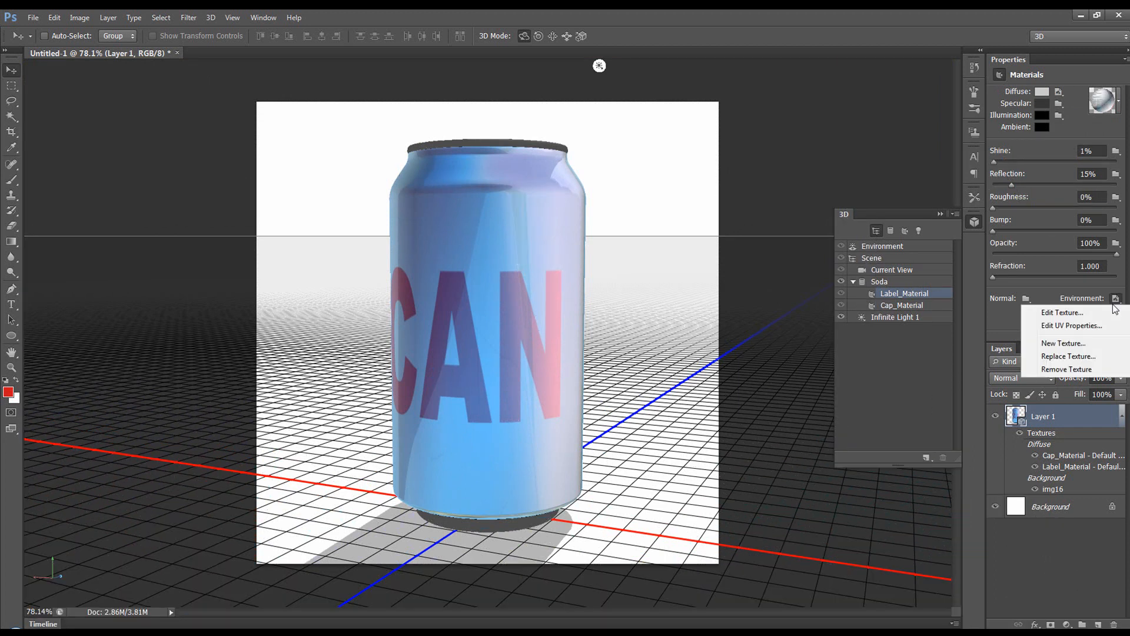
pyautogui.click(1067, 369)
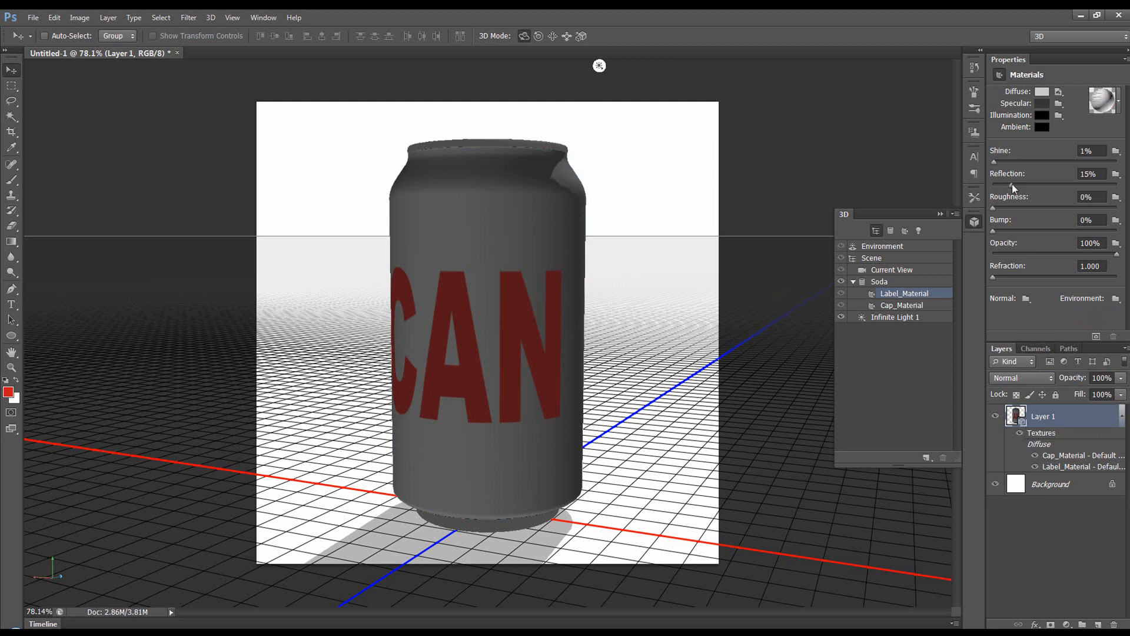
pyautogui.moveTo(1013, 186); pyautogui.dragTo(983, 189)
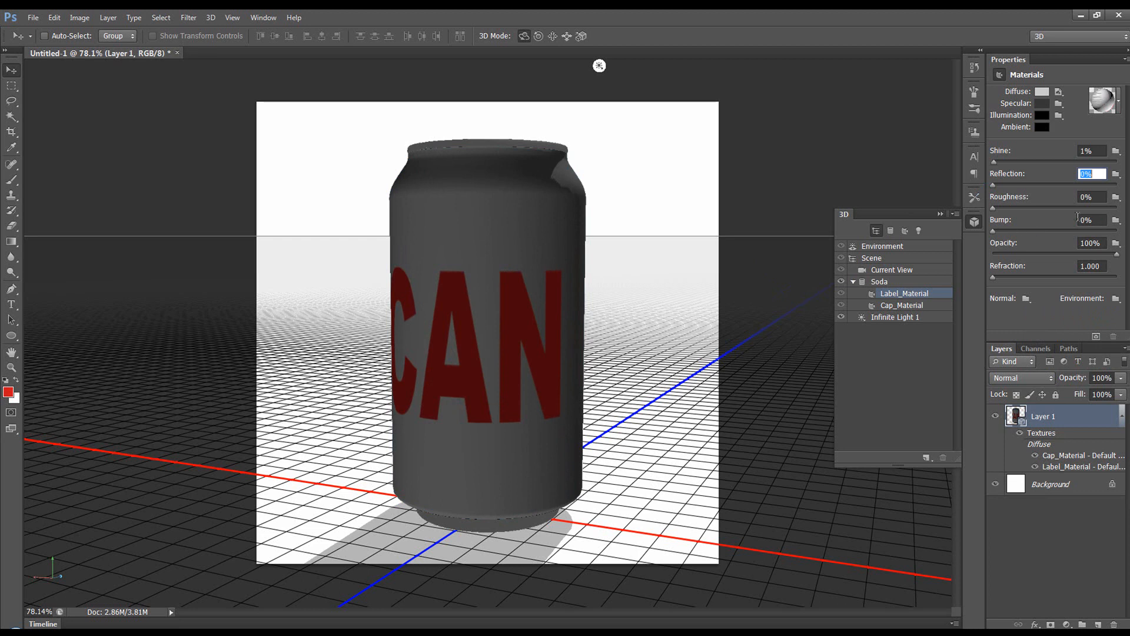
# Create a white 1000 x 1000 px bump texture for the label material and open it for editing.
pyautogui.click(1116, 220)
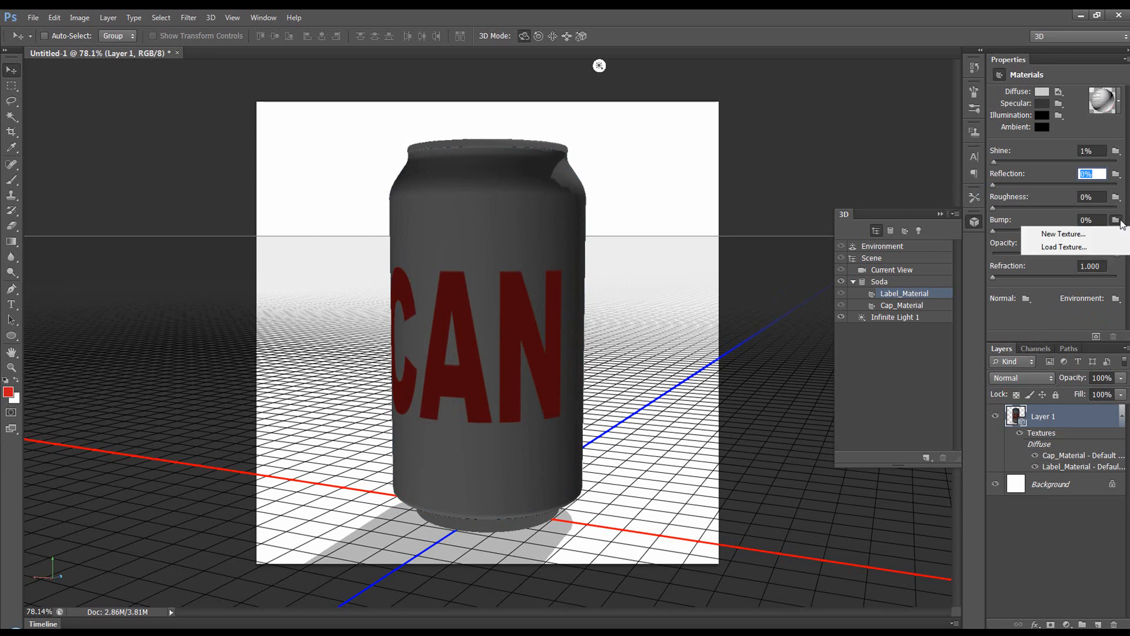
pyautogui.click(1066, 237)
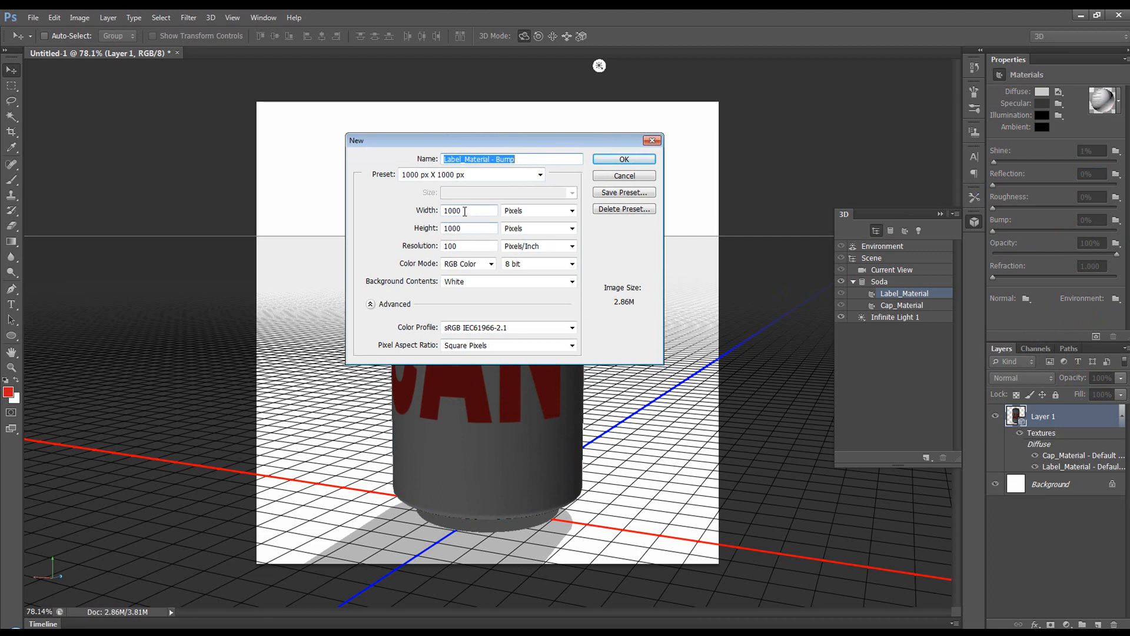
pyautogui.click(624, 160)
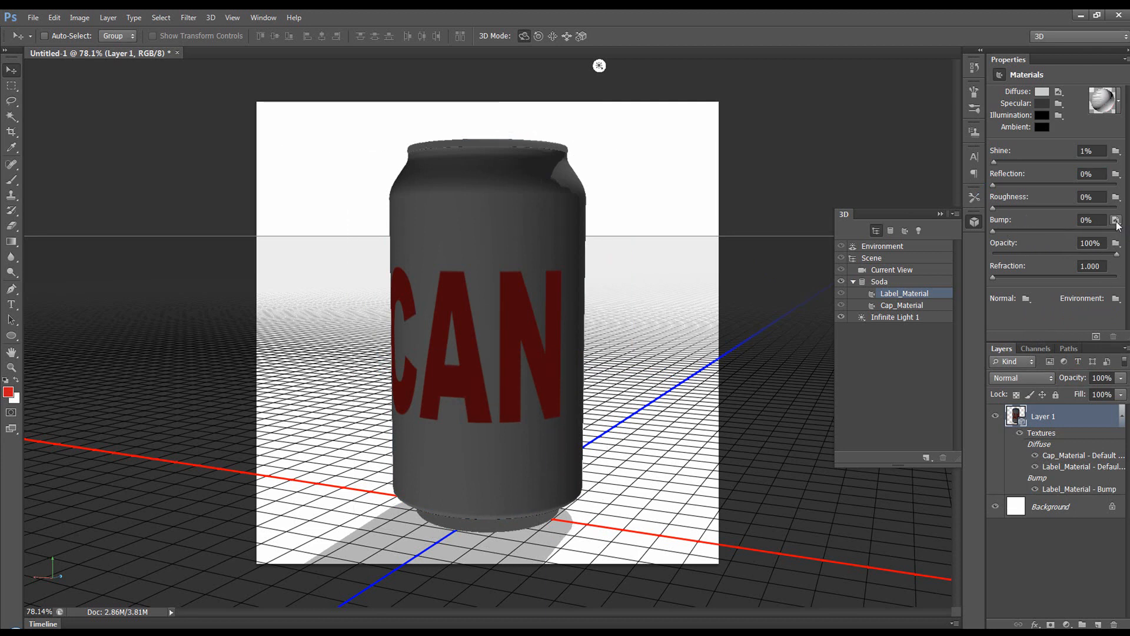
pyautogui.click(1115, 220)
pyautogui.click(1099, 234)
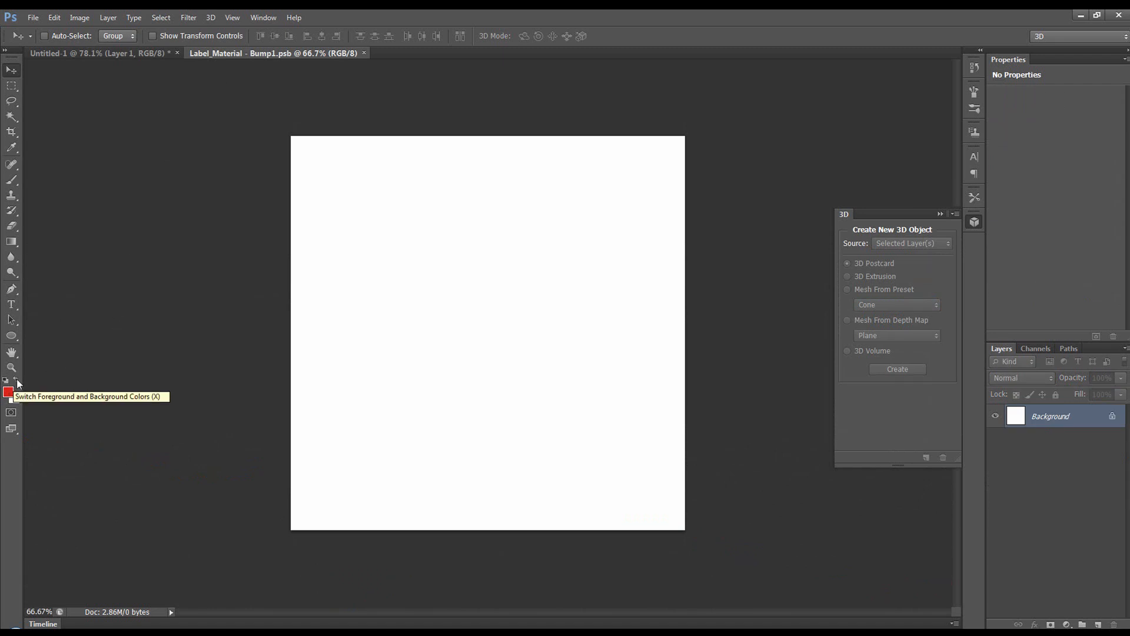
# Add 65.97% uniform monochromatic noise to the white bump texture, and save and close it.
pyautogui.click(196, 18)
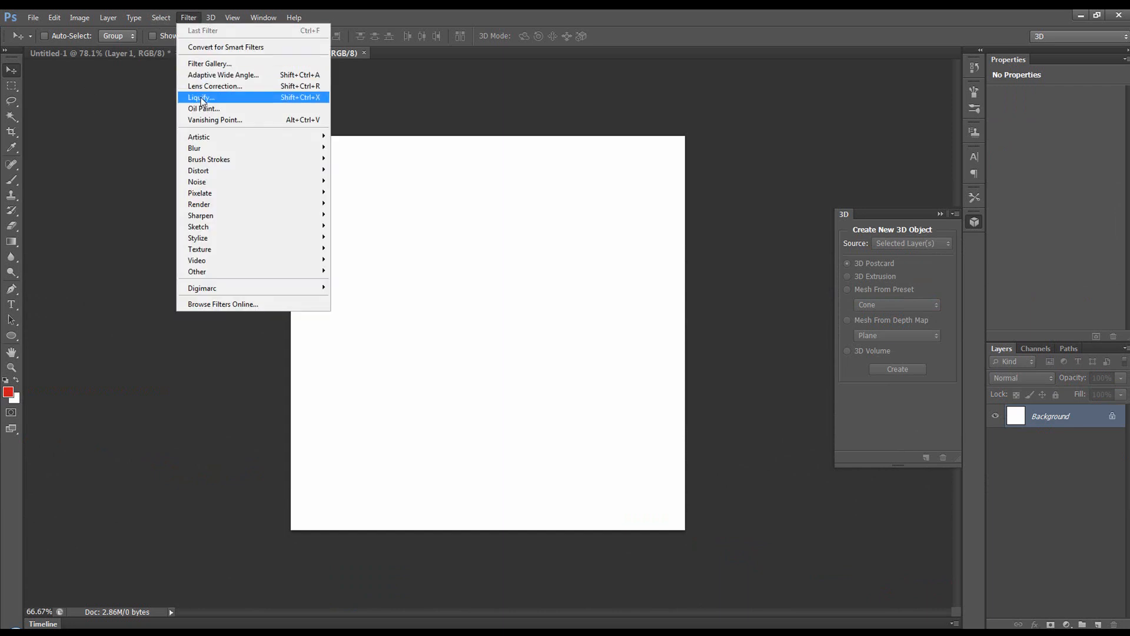
pyautogui.moveTo(200, 184)
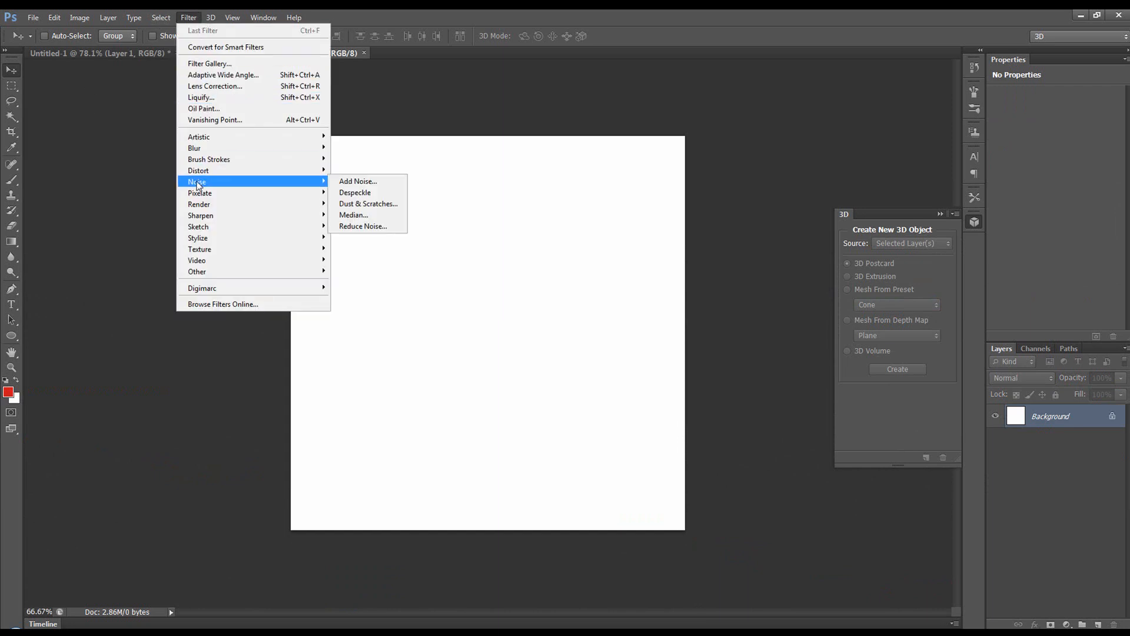
pyautogui.click(379, 186)
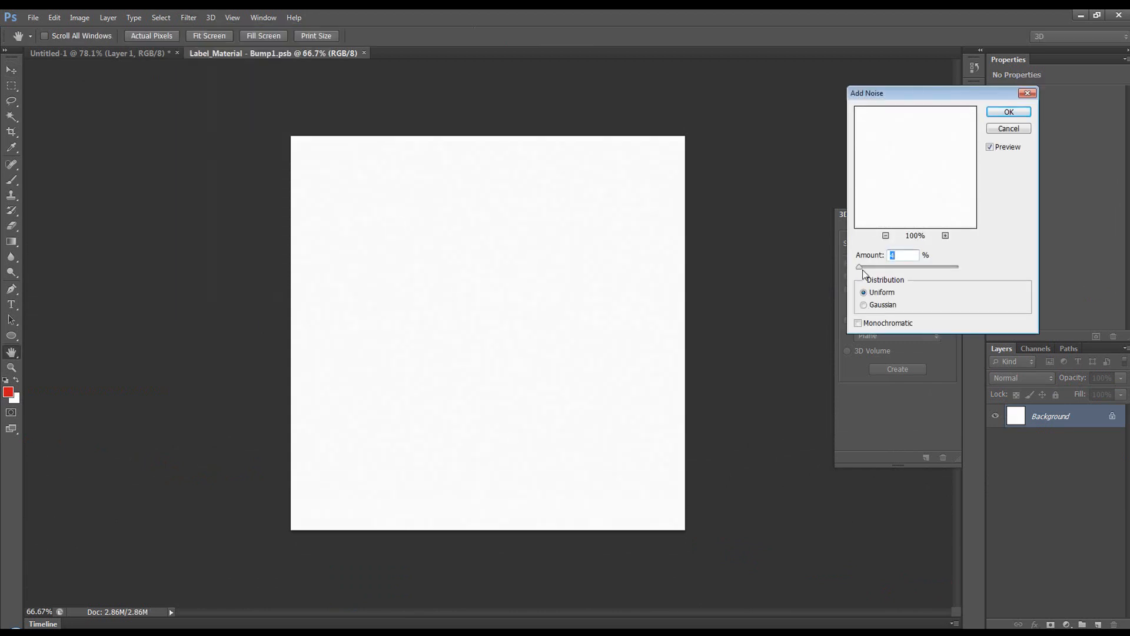
pyautogui.moveTo(870, 268); pyautogui.dragTo(875, 269)
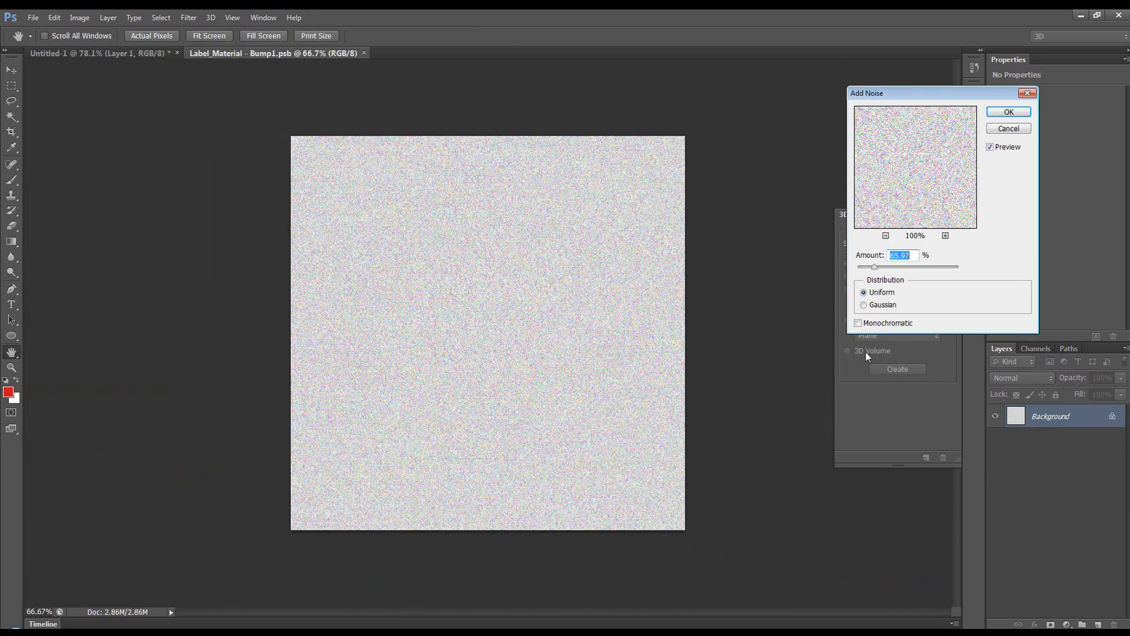
pyautogui.click(858, 324)
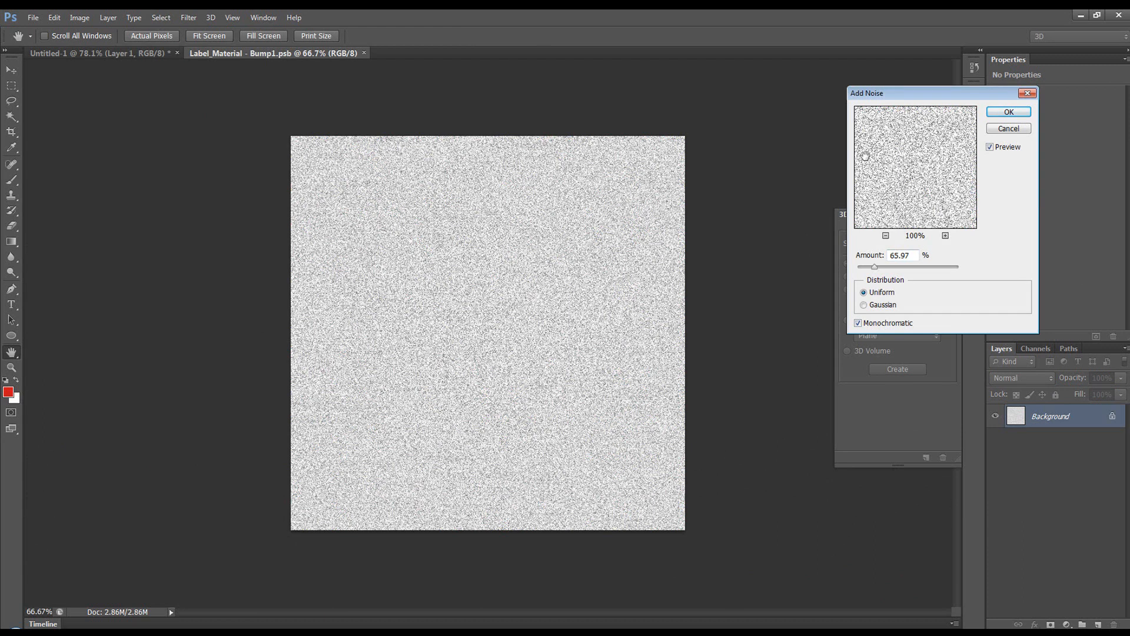
pyautogui.click(1009, 113)
pyautogui.press('v')
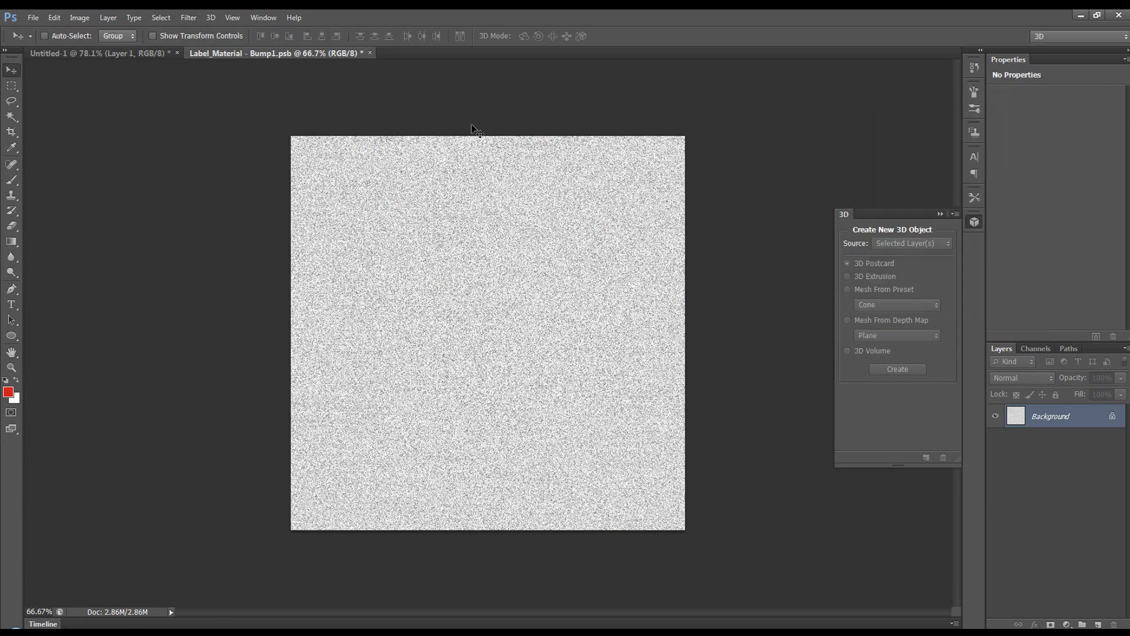
pyautogui.click(369, 53)
pyautogui.click(519, 249)
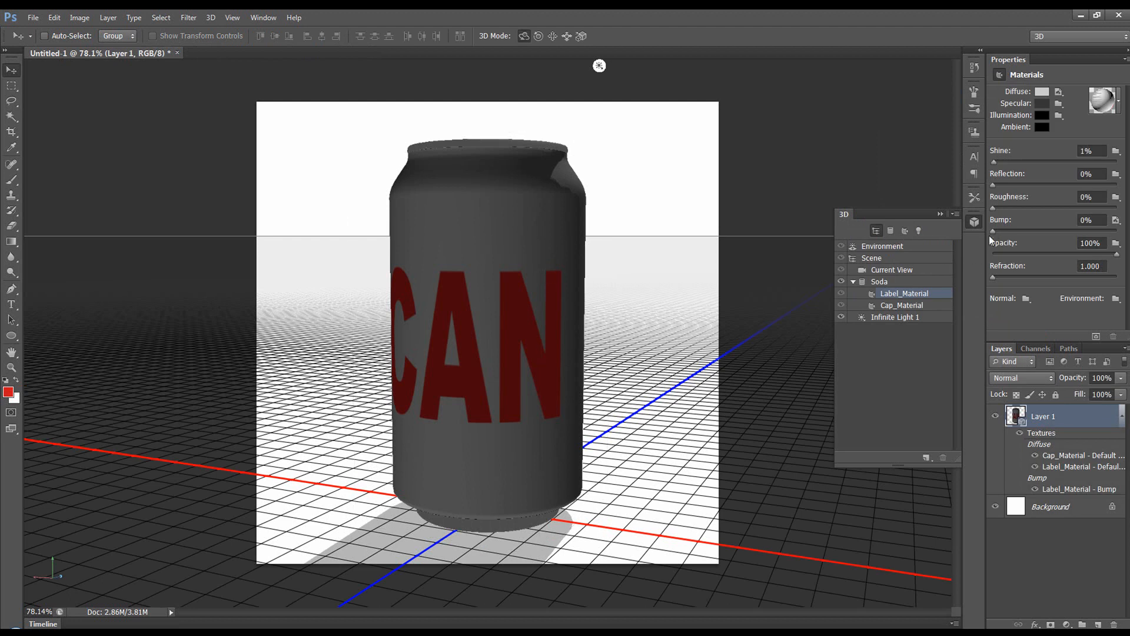
# Set the label material's bump to 12% and orbit around to the can's unlettered side.
pyautogui.moveTo(993, 230); pyautogui.dragTo(1006, 230)
pyautogui.moveTo(621, 275); pyautogui.dragTo(424, 280)
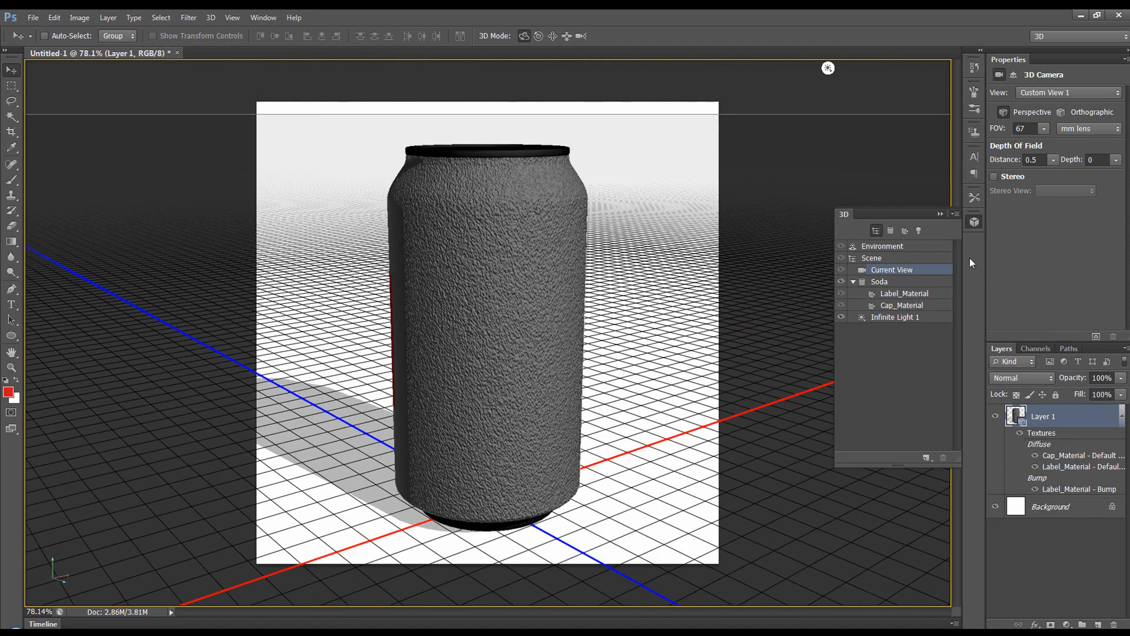
# Reopen the label material's bump texture to examine its noise pattern, closing it each time.
pyautogui.click(903, 294)
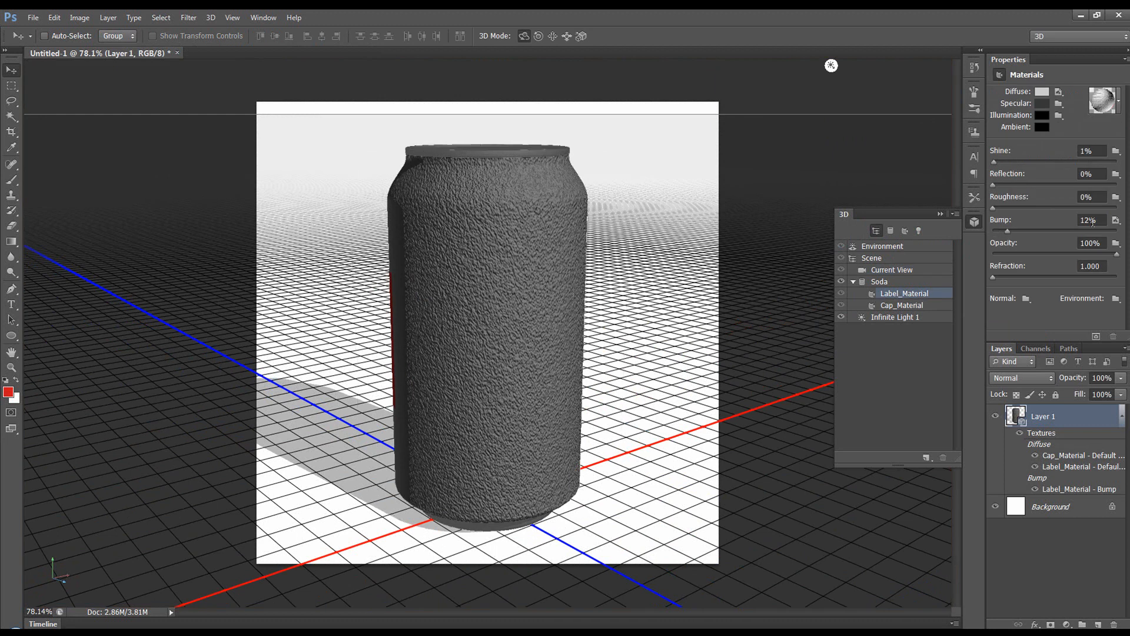
pyautogui.click(1115, 220)
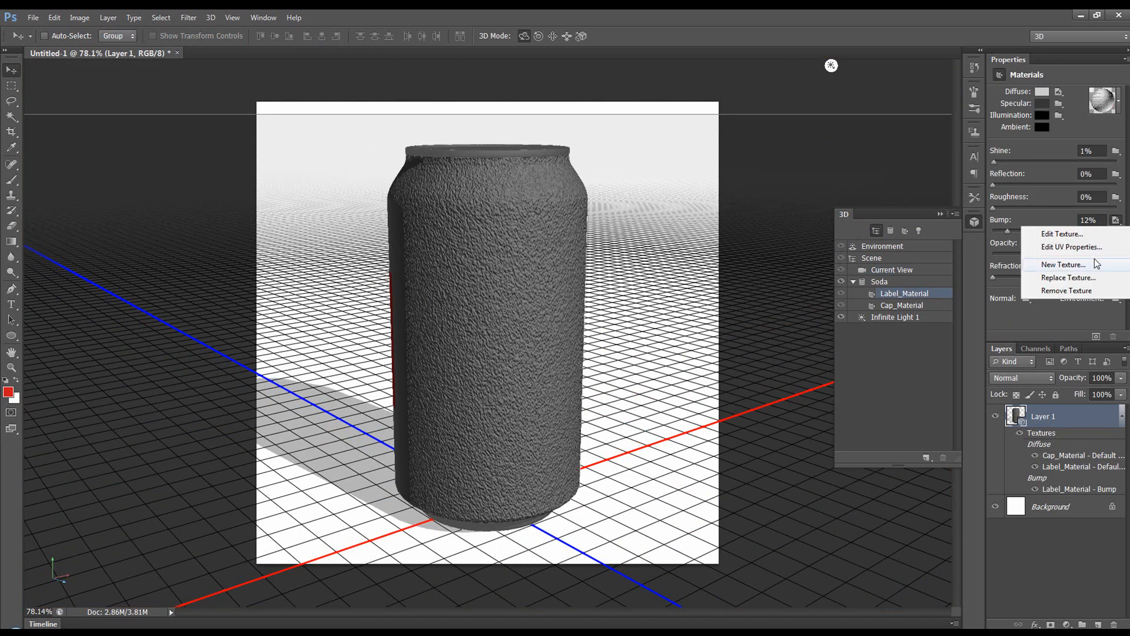
pyautogui.click(1089, 229)
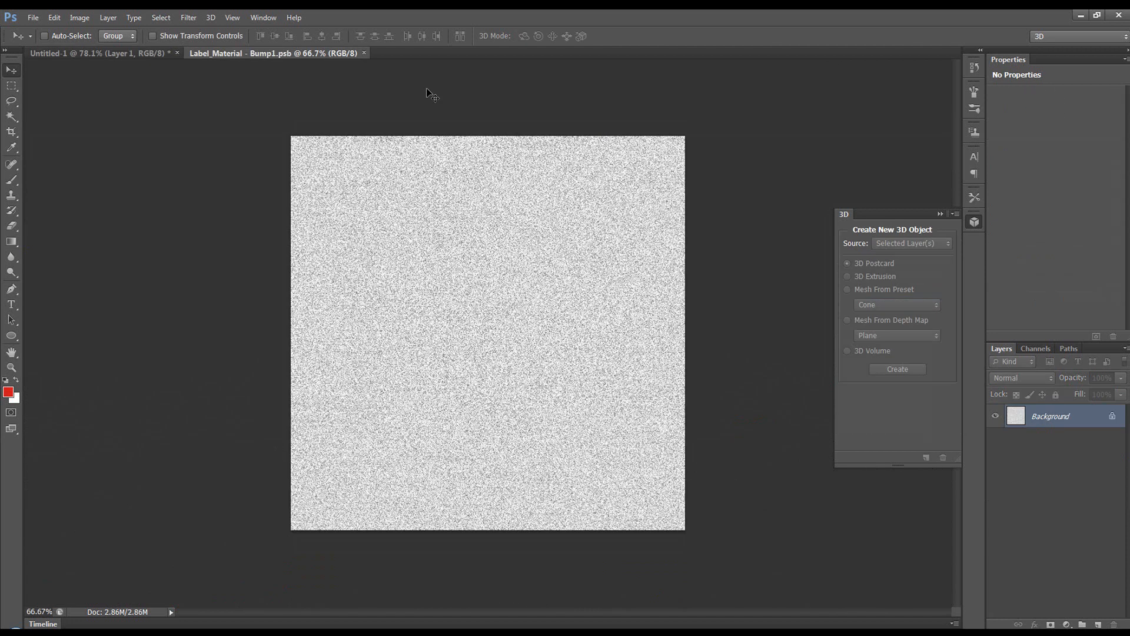
pyautogui.click(364, 53)
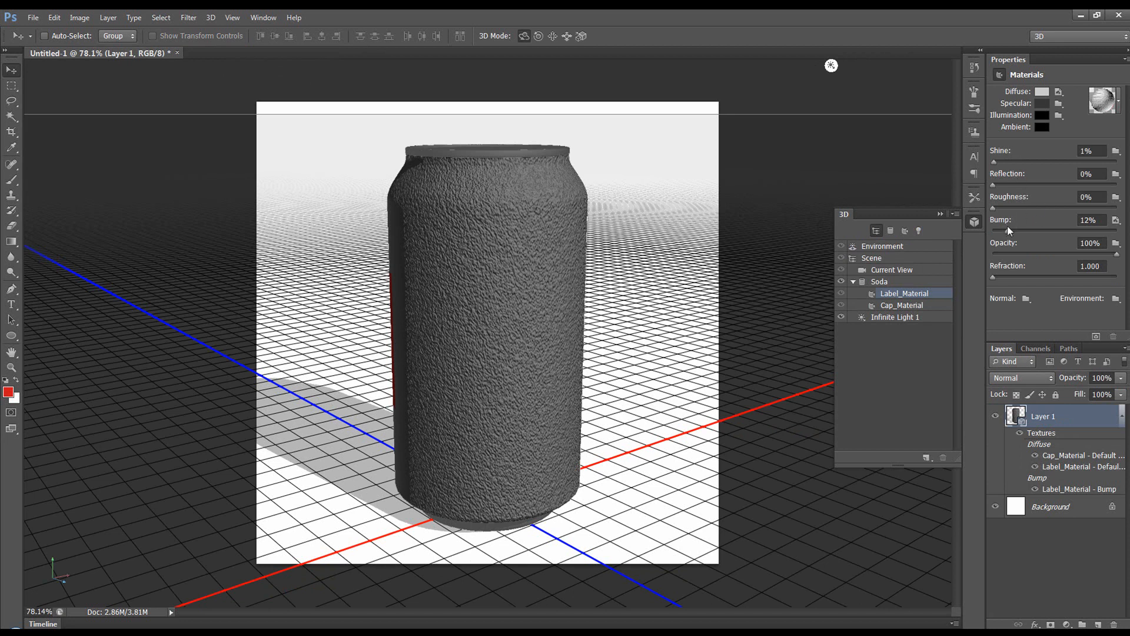
pyautogui.click(1115, 220)
pyautogui.click(1090, 235)
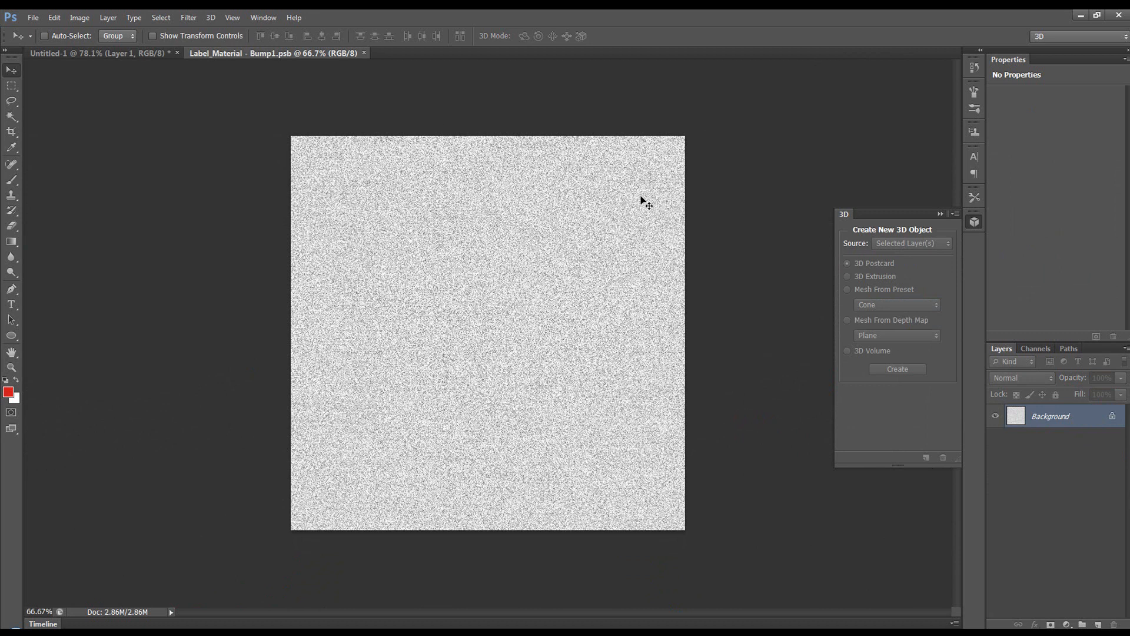
pyautogui.click(364, 53)
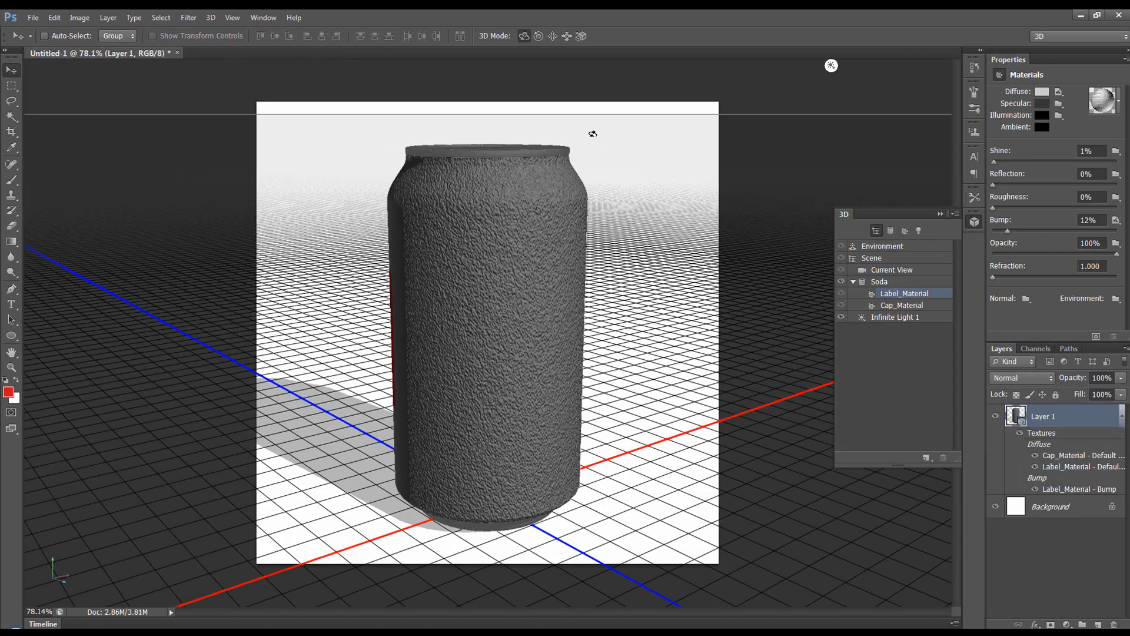
# Orbit the camera back to the CAN lettering and tilt the whole scene's object slightly.
pyautogui.click(592, 137)
pyautogui.moveTo(628, 136); pyautogui.dragTo(769, 144)
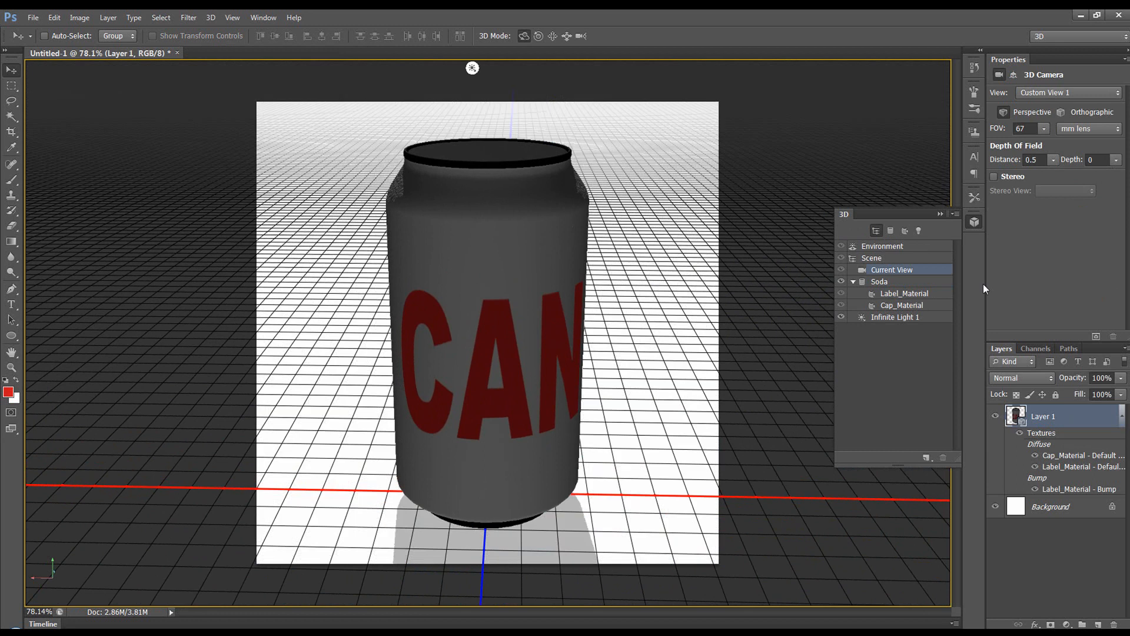
pyautogui.click(915, 258)
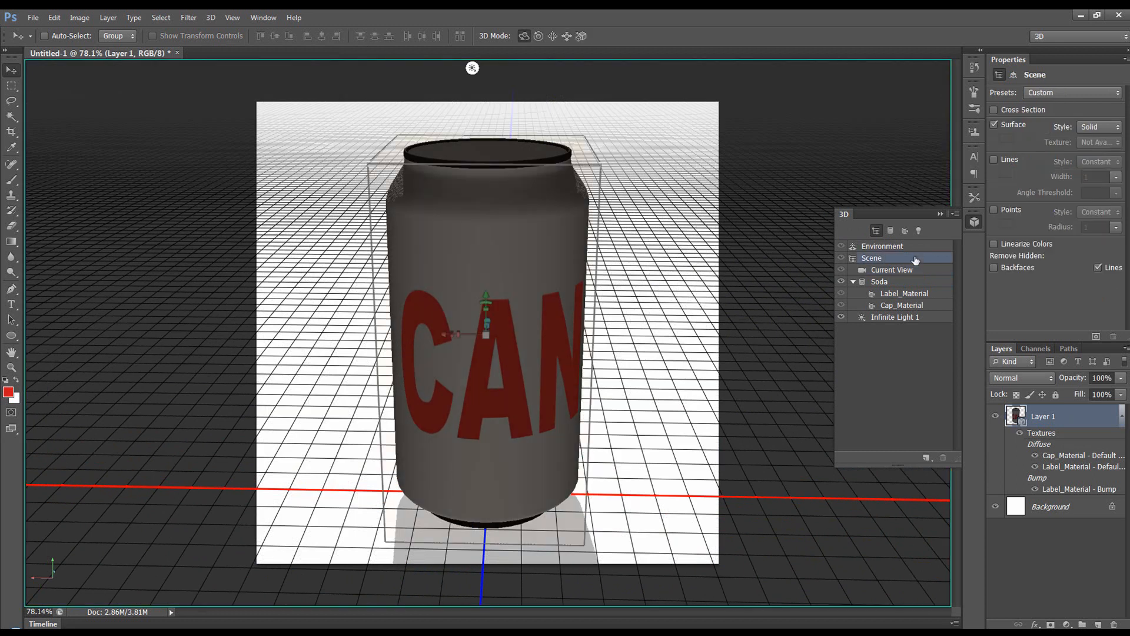
pyautogui.click(911, 247)
pyautogui.click(912, 259)
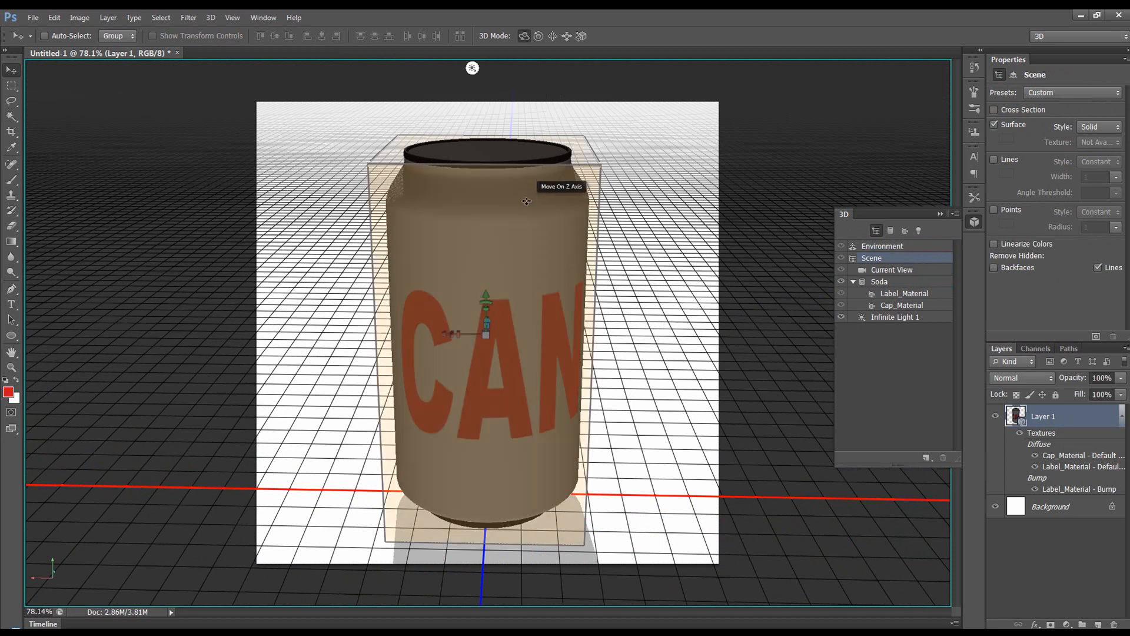
pyautogui.moveTo(684, 252); pyautogui.dragTo(676, 220)
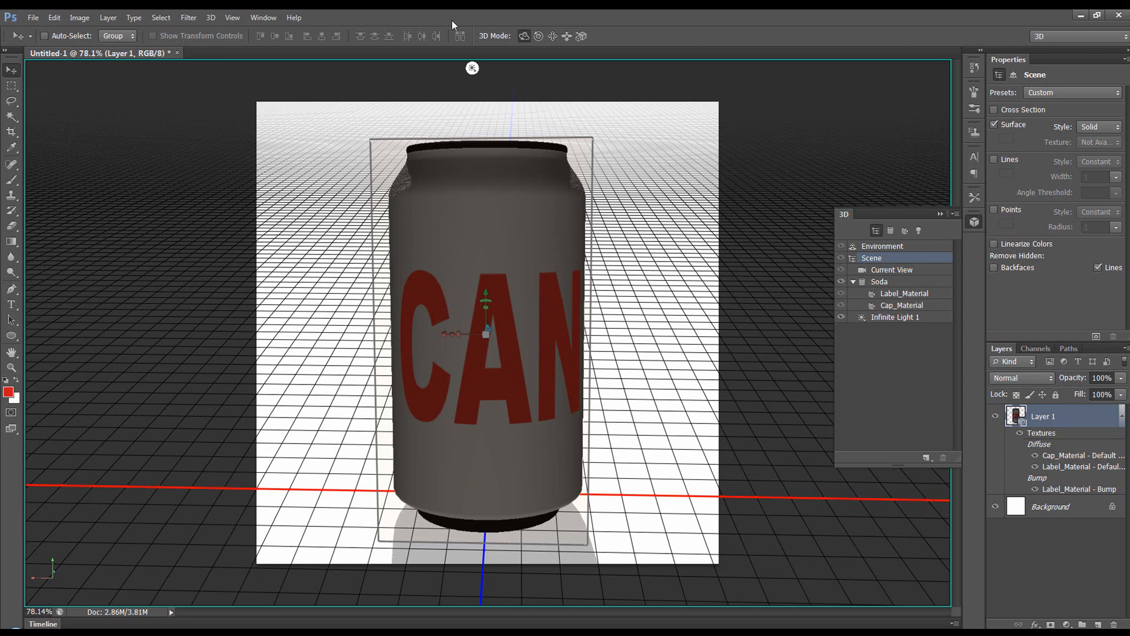
# Render the 3D scene to preview the bumpy can surface, and stop the render.
pyautogui.click(214, 17)
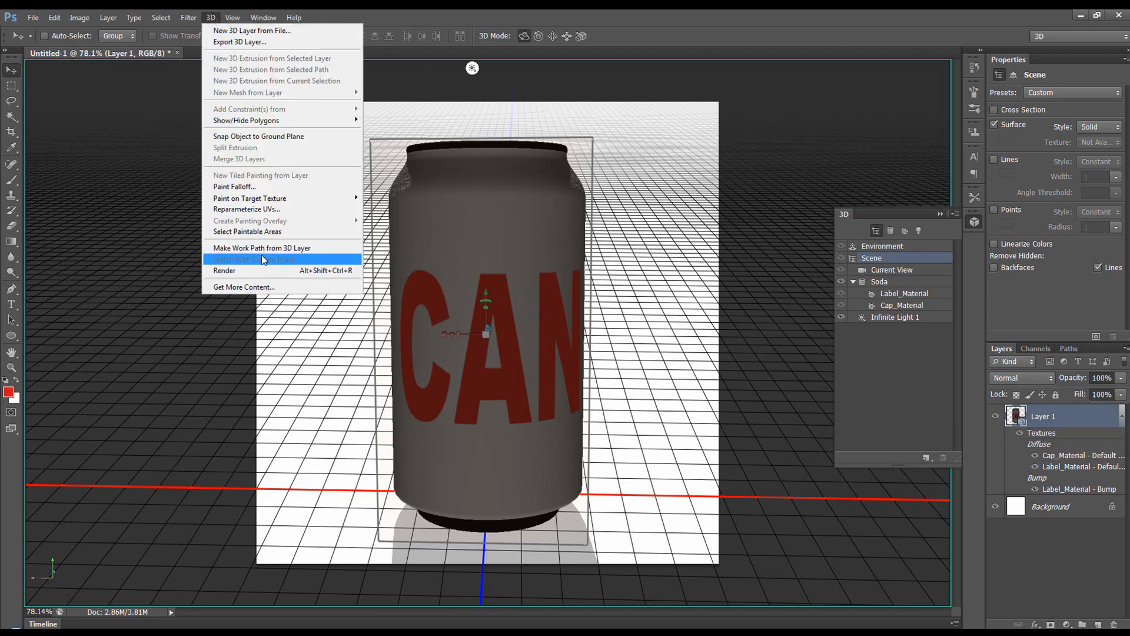
pyautogui.click(252, 269)
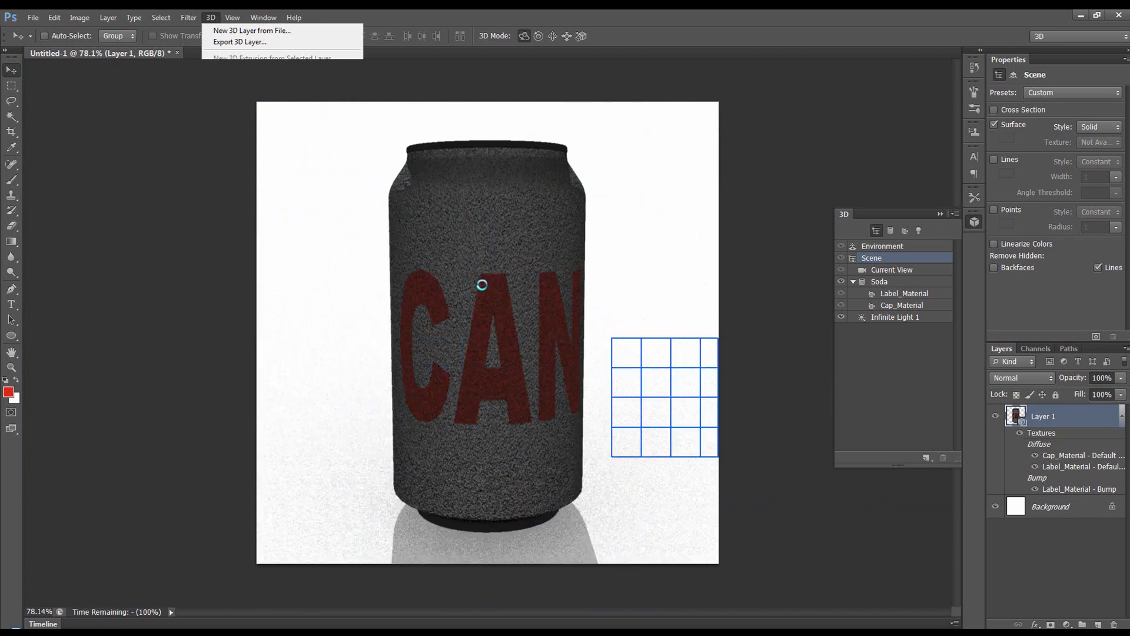
pyautogui.press('Escape')
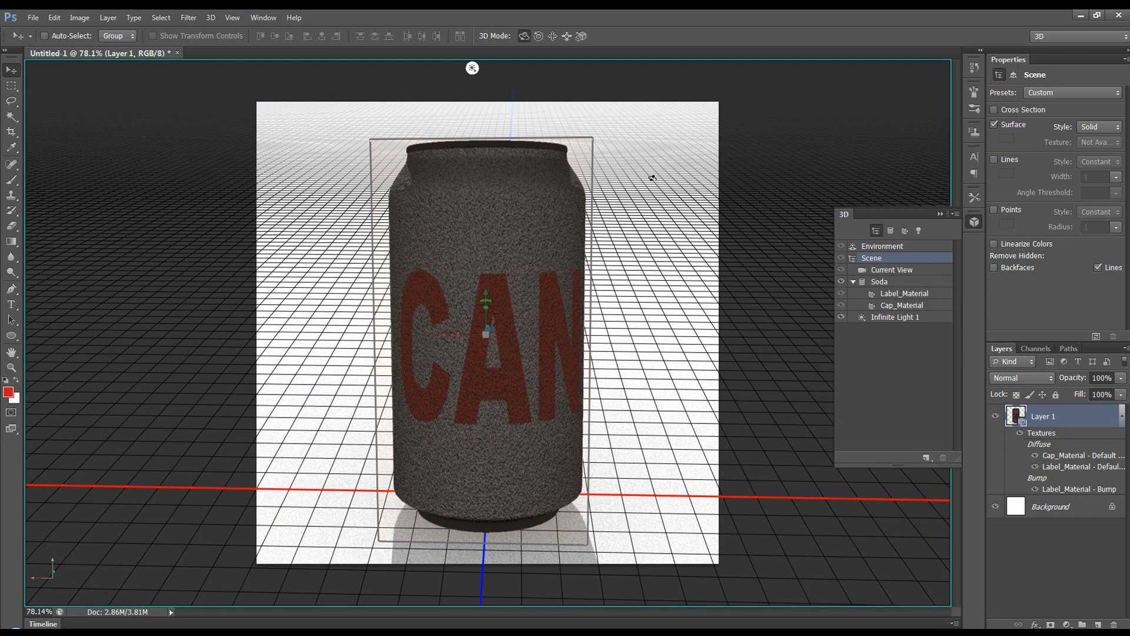
# Set the label material's bump to 0% and remove its bump texture.
pyautogui.click(904, 294)
pyautogui.moveTo(1001, 232); pyautogui.dragTo(991, 231)
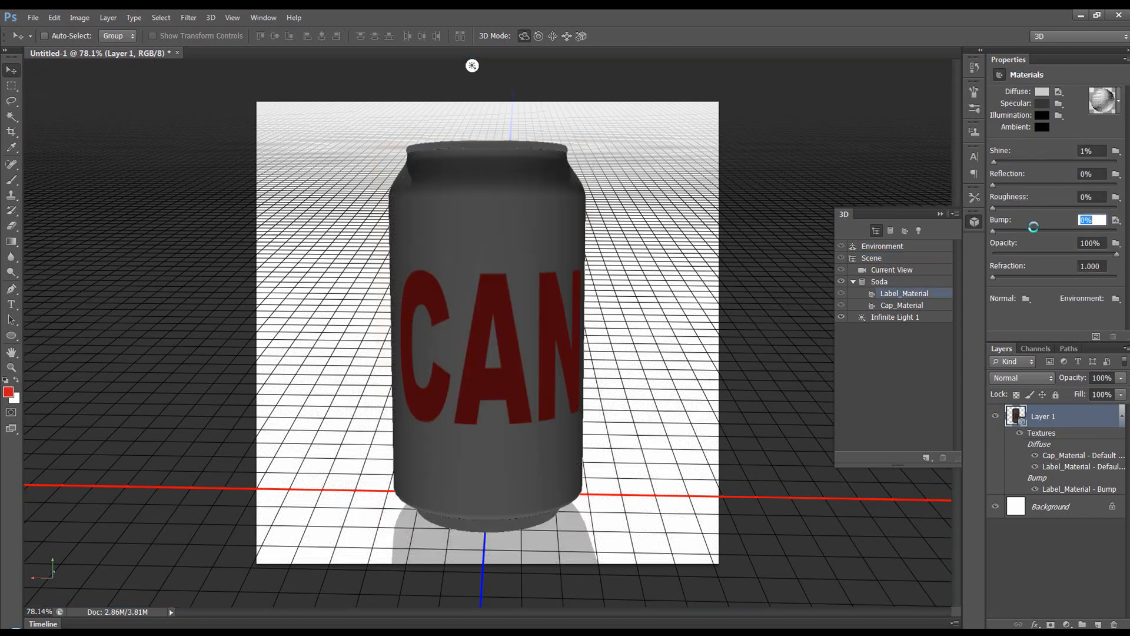
pyautogui.click(1117, 223)
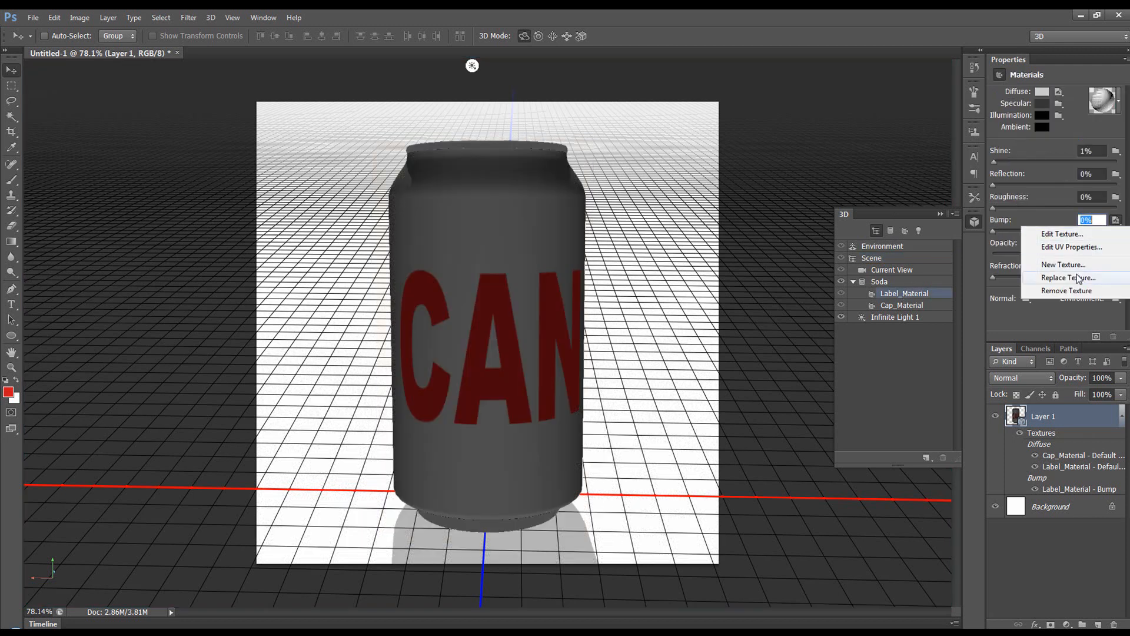
pyautogui.click(1076, 291)
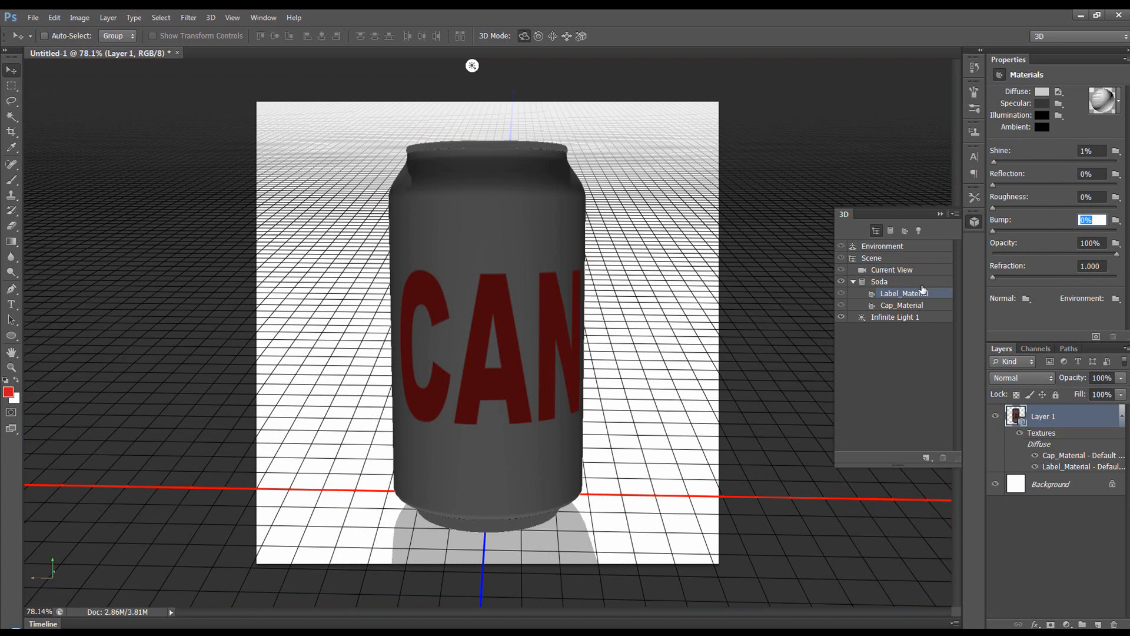
# Examine the properties of the Soda mesh, the current view and the label material.
pyautogui.click(905, 282)
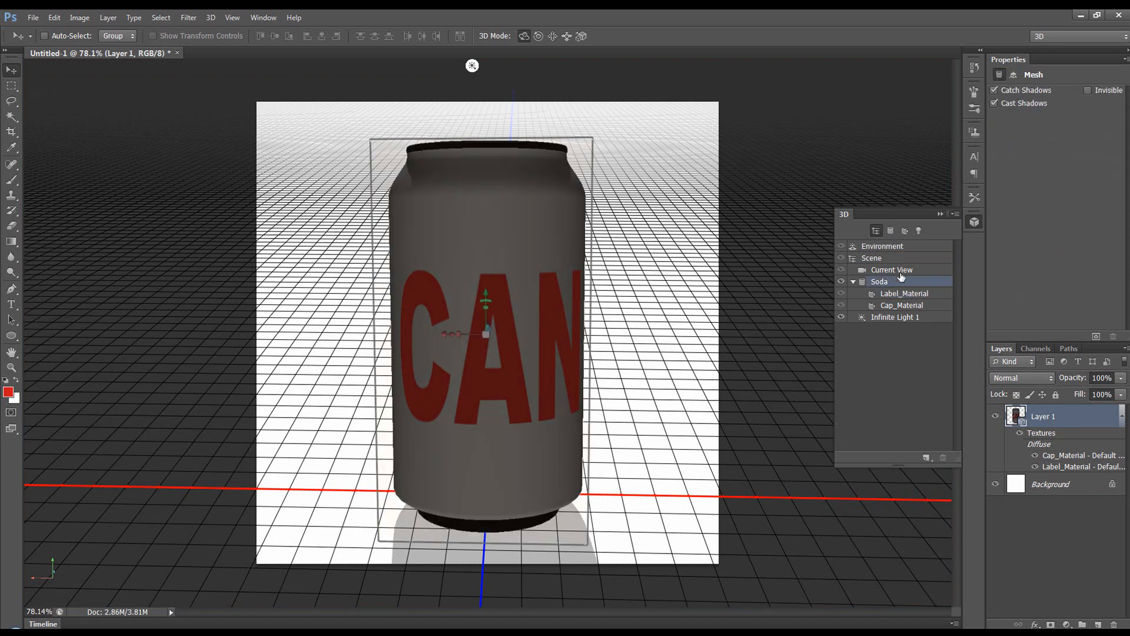
pyautogui.click(904, 271)
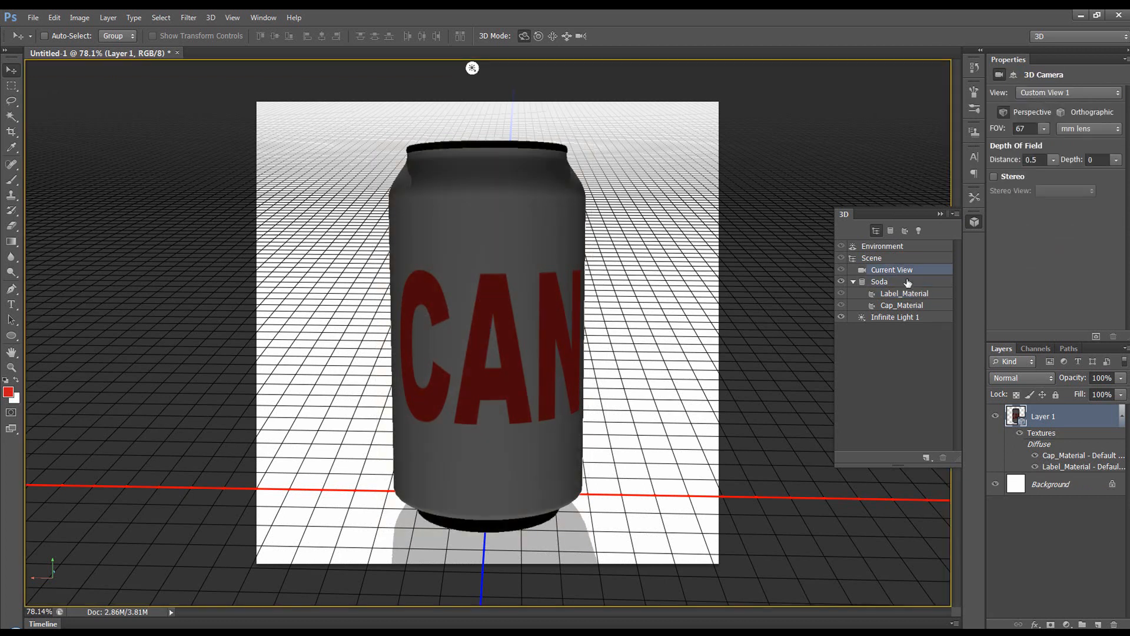
pyautogui.click(907, 283)
pyautogui.click(912, 297)
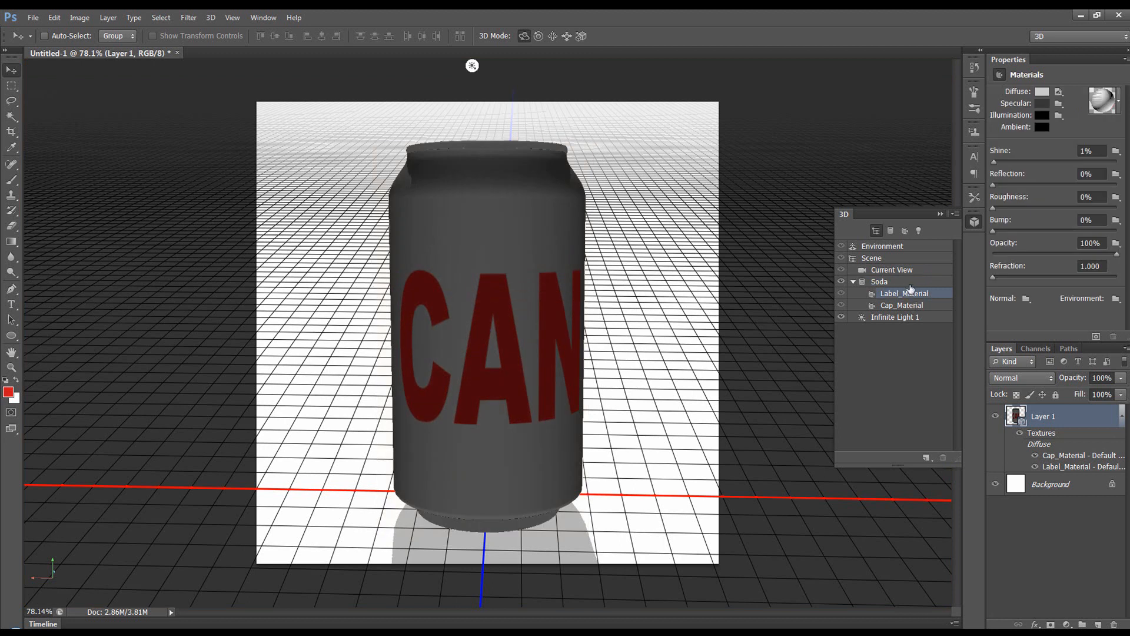
pyautogui.click(906, 283)
pyautogui.click(905, 272)
# Enable an X-axis cross section for the scene, rotate the can, and set the plane's opacity to 63%.
pyautogui.click(895, 257)
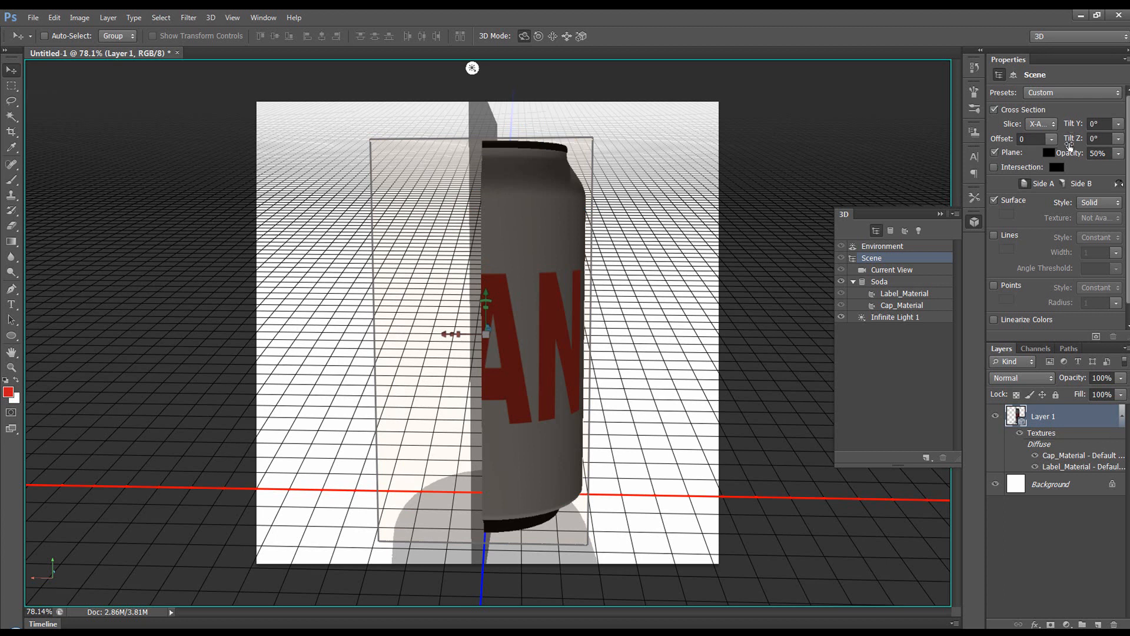
pyautogui.moveTo(1072, 159); pyautogui.dragTo(1077, 159)
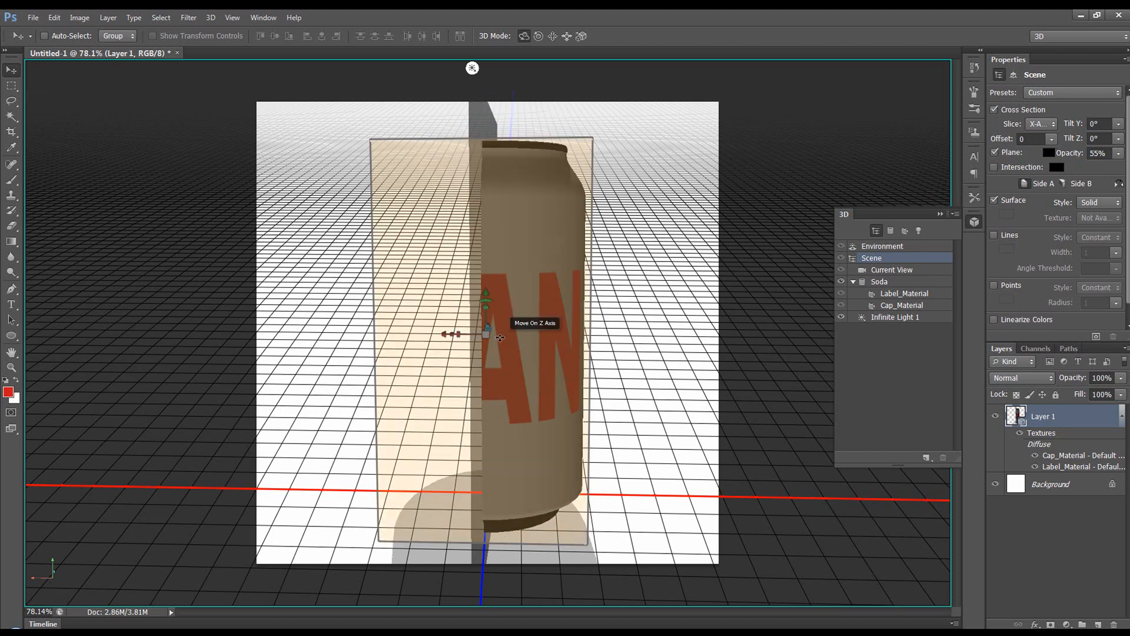
pyautogui.moveTo(674, 186); pyautogui.dragTo(633, 187)
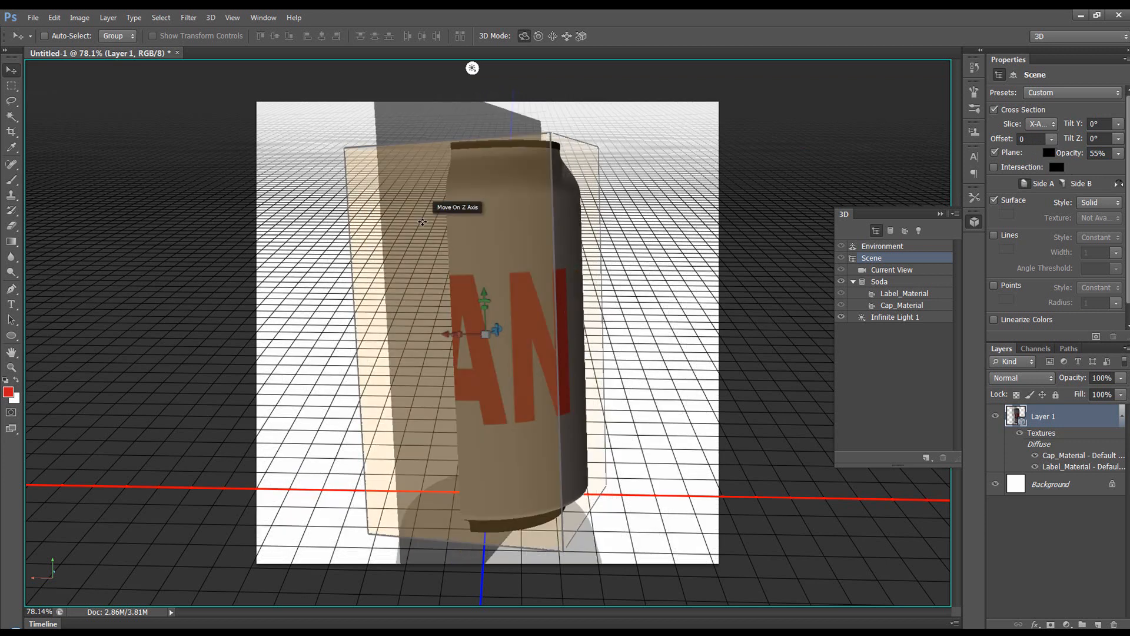
pyautogui.moveTo(1067, 155)
pyautogui.mouseDown()
pyautogui.moveTo(1083, 154)
pyautogui.moveTo(1071, 153)
pyautogui.mouseUp()
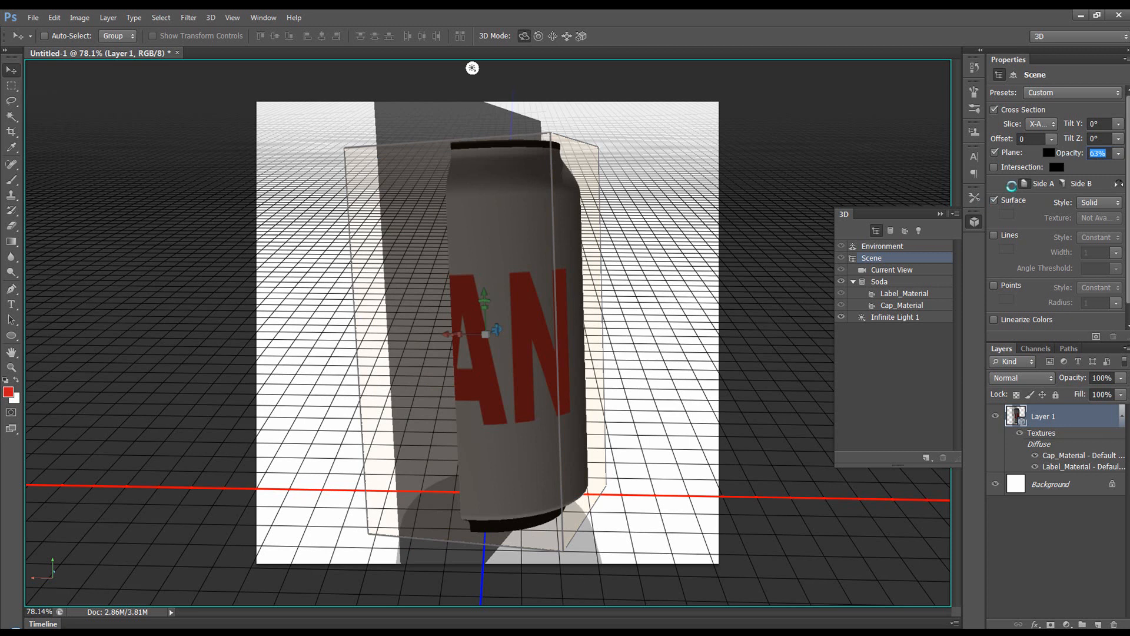
# Toggle the cross-section plane's display off and on to compare the cut can.
pyautogui.click(995, 153)
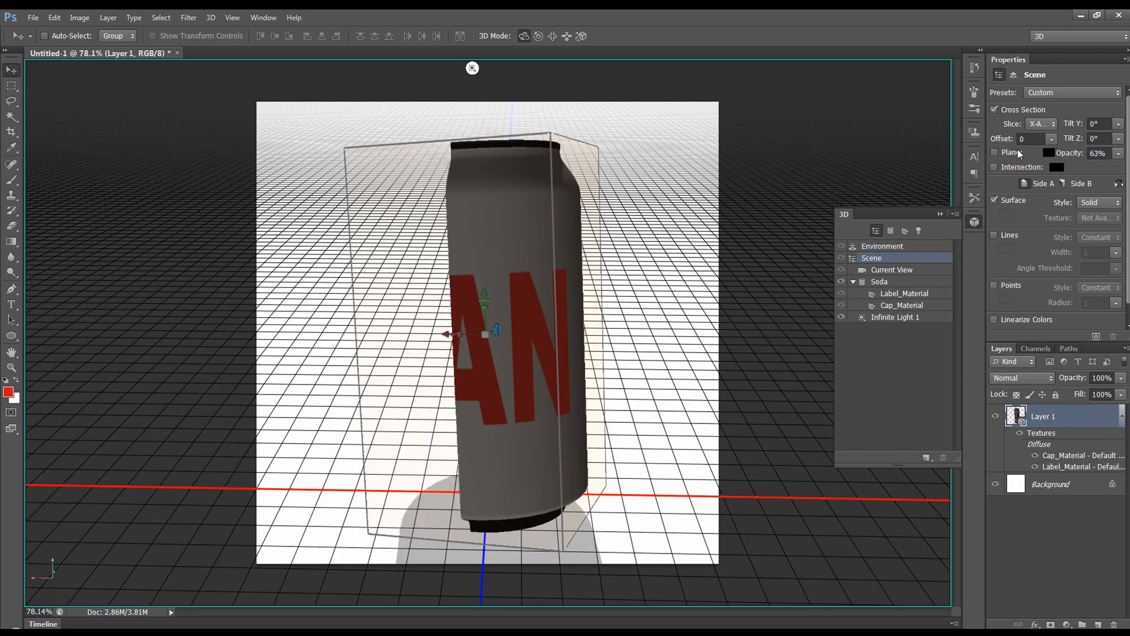
pyautogui.click(995, 153)
pyautogui.click(996, 153)
pyautogui.click(995, 153)
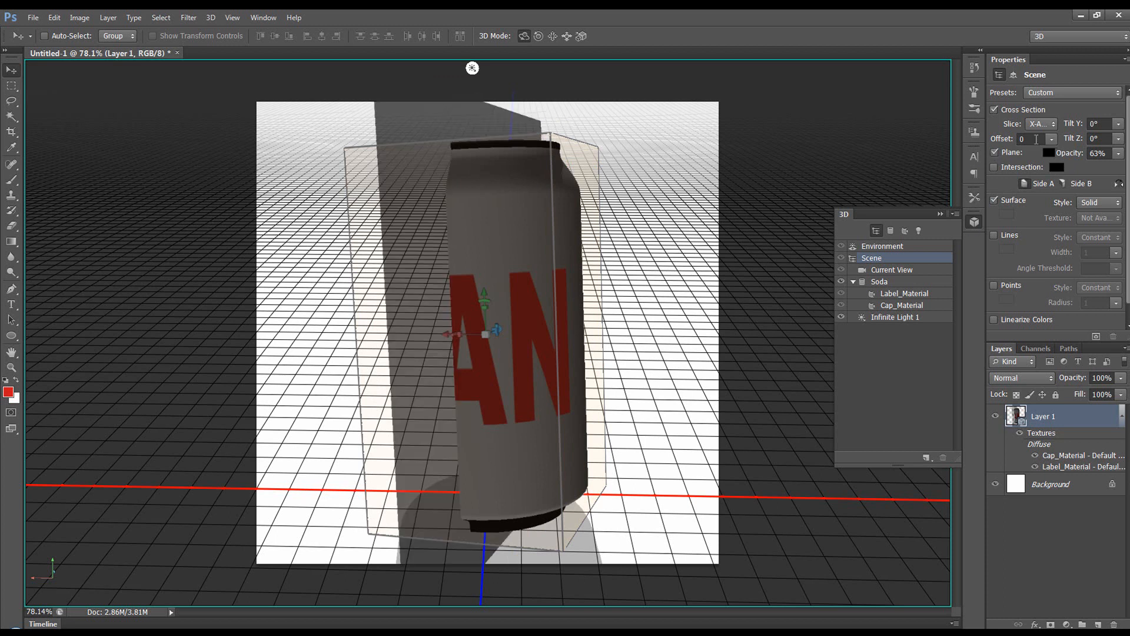
# Tilt the X-axis cross section +26° on Y and +31° on Z, and set its offset to +60.
pyautogui.moveTo(1003, 143); pyautogui.dragTo(1092, 138)
pyautogui.moveTo(1004, 142)
pyautogui.mouseDown()
pyautogui.moveTo(1018, 139)
pyautogui.moveTo(941, 143)
pyautogui.moveTo(1021, 138)
pyautogui.mouseUp()
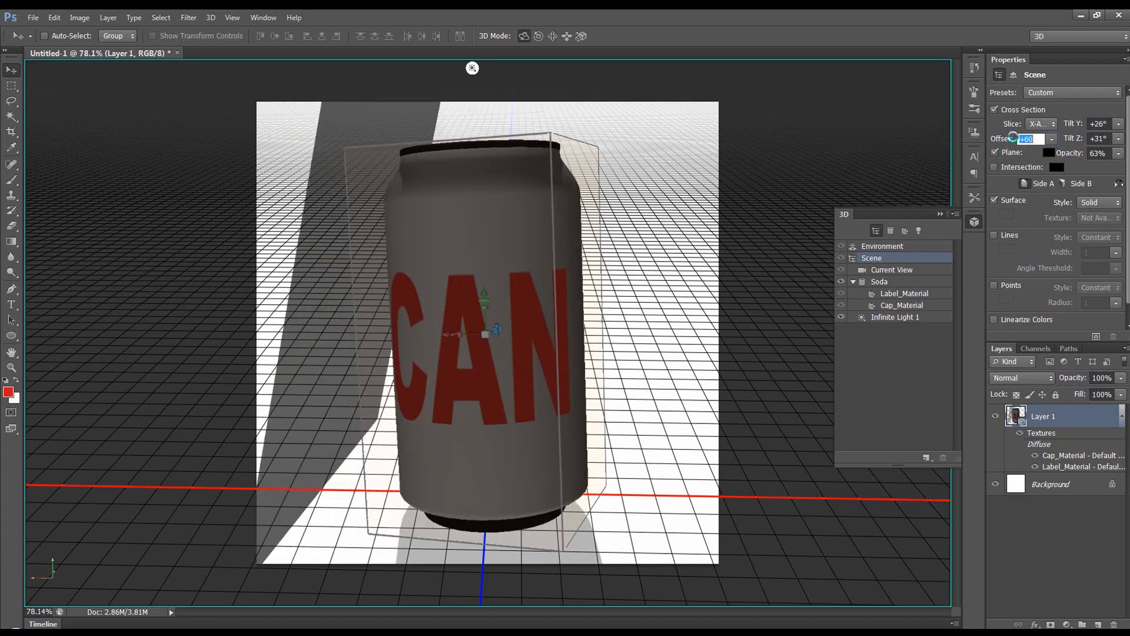
# Slice the cross section along the Y-axis with offset +40, Tilt X +3° and Tilt Z +1°.
pyautogui.click(1044, 124)
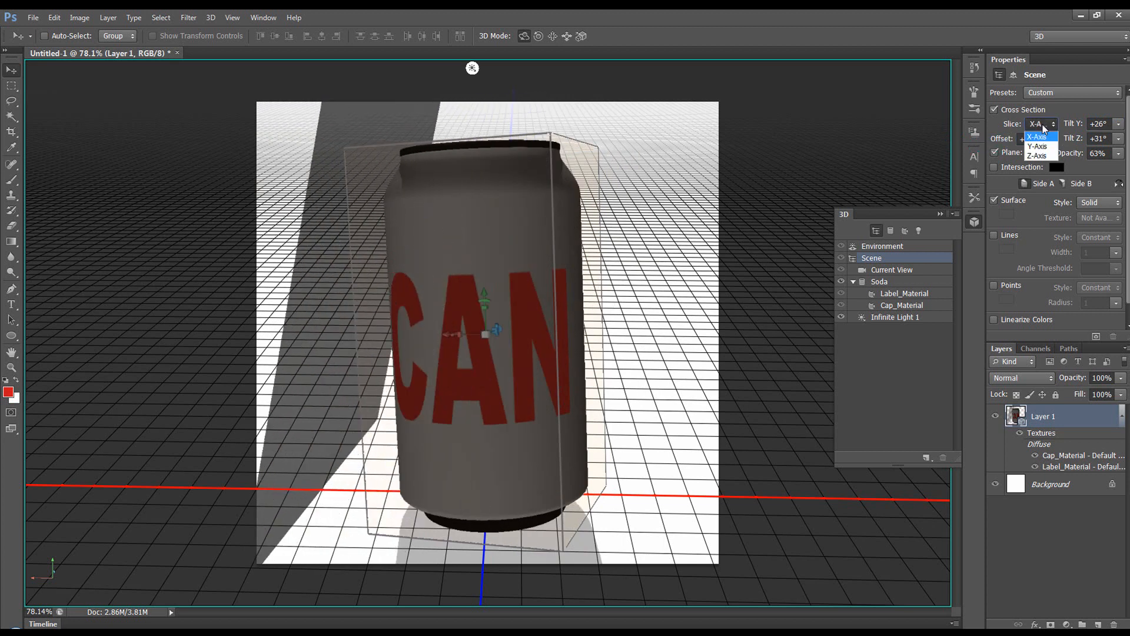
pyautogui.click(1039, 146)
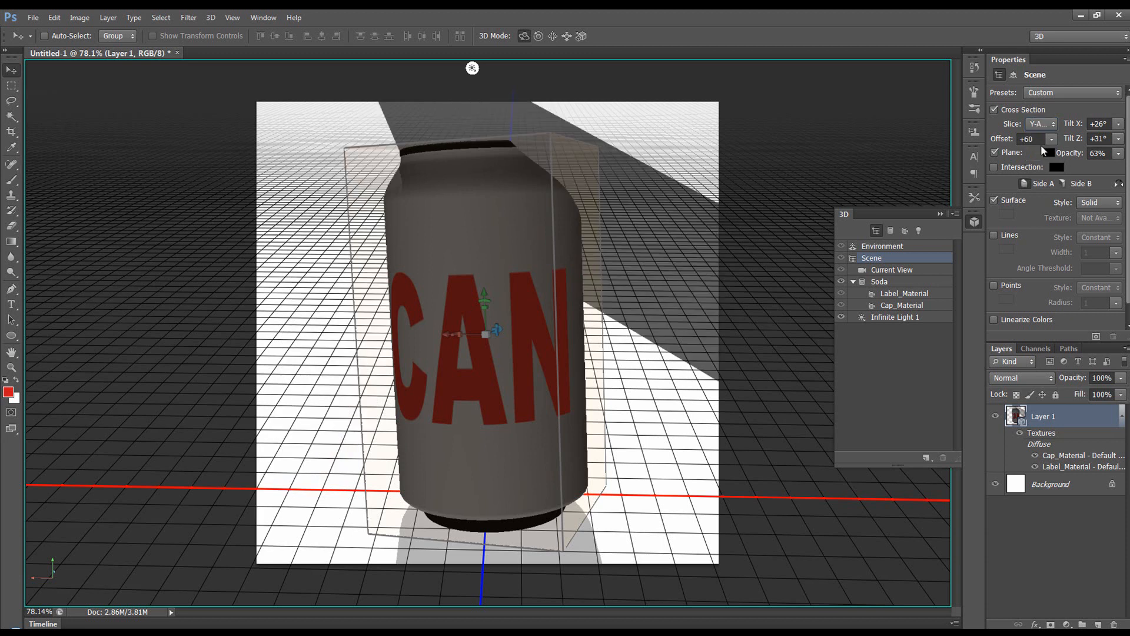
pyautogui.moveTo(995, 143)
pyautogui.mouseDown()
pyautogui.moveTo(957, 145)
pyautogui.moveTo(982, 145)
pyautogui.mouseUp()
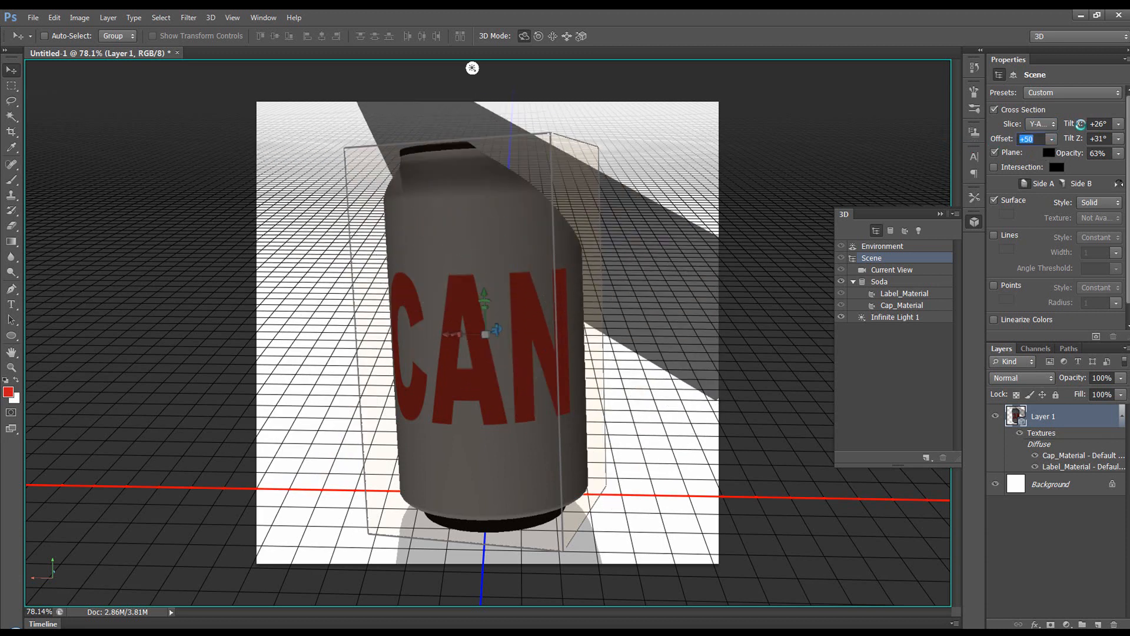
pyautogui.moveTo(1075, 125); pyautogui.dragTo(987, 145)
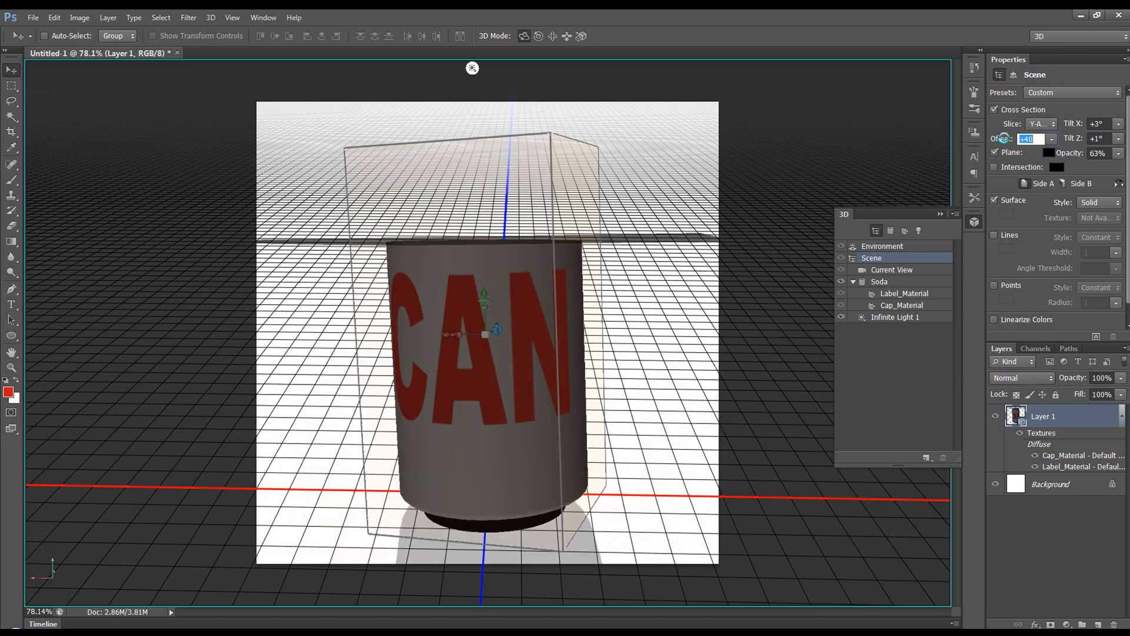
# Switch the cross-section slice to the Z-axis and set its offset to +27.
pyautogui.click(1039, 125)
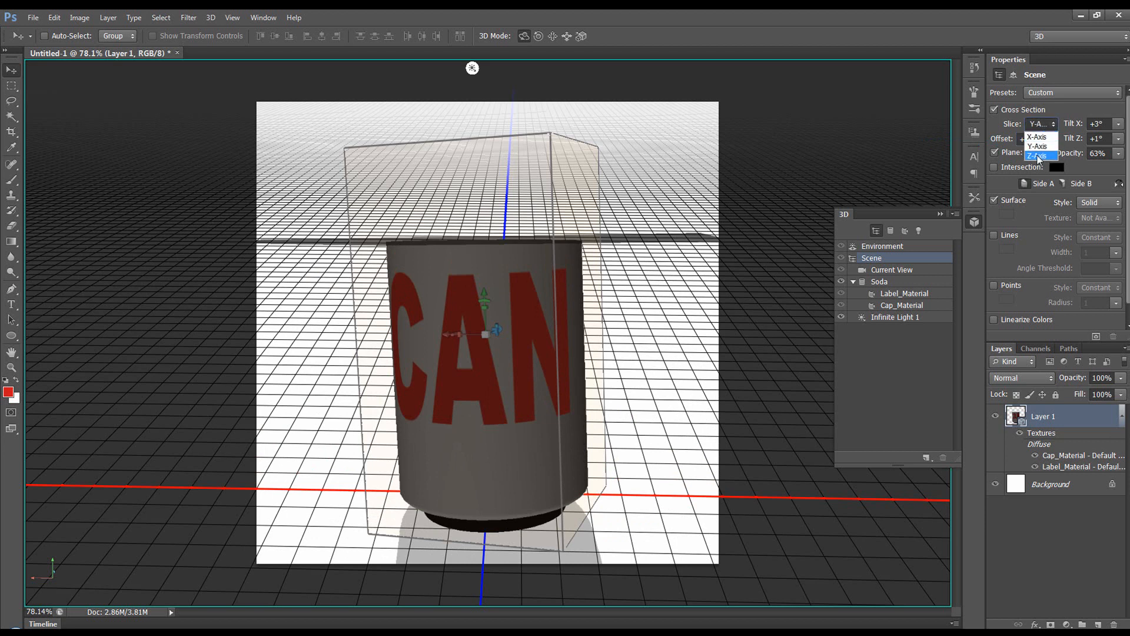
pyautogui.click(1036, 155)
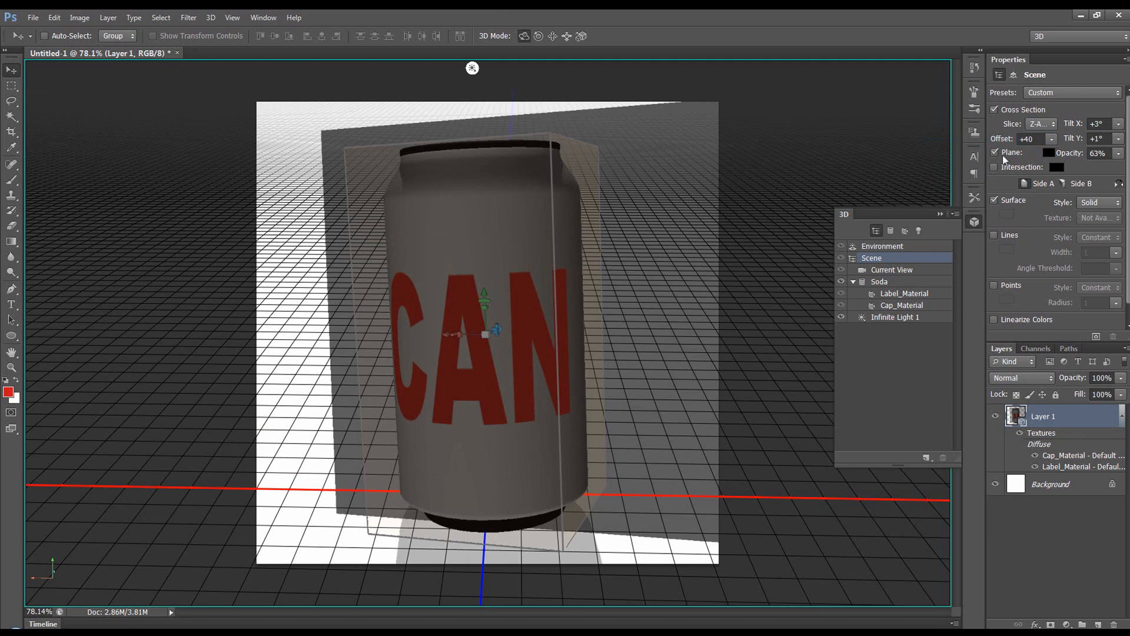
pyautogui.moveTo(1008, 143)
pyautogui.mouseDown()
pyautogui.moveTo(945, 142)
pyautogui.moveTo(996, 148)
pyautogui.mouseUp()
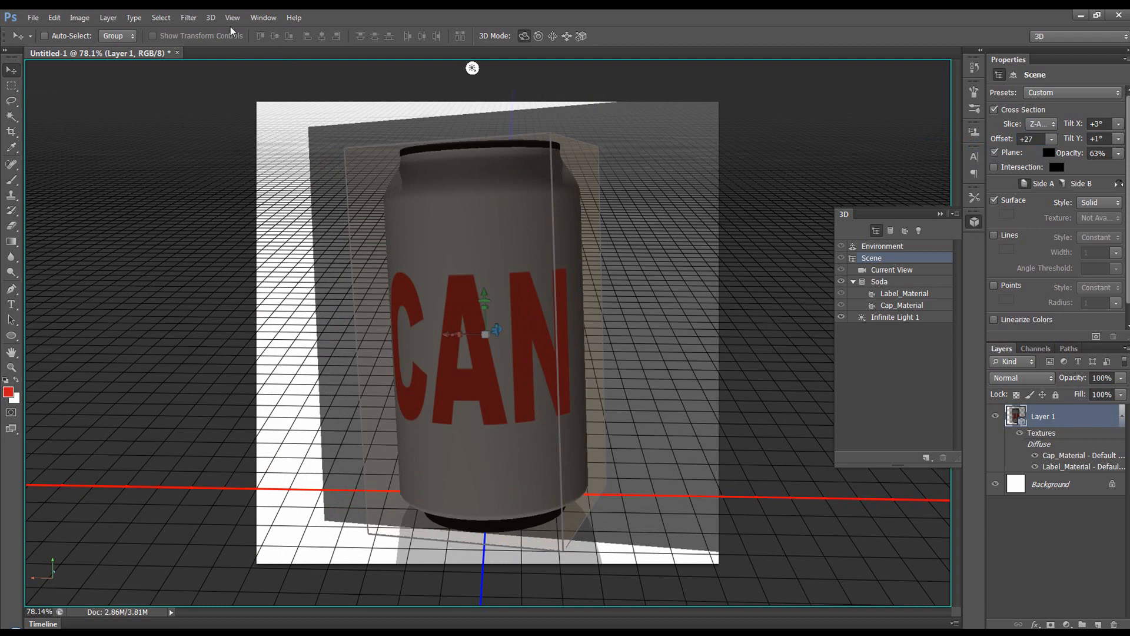
# Show the animation timeline, and view only the scene's lights before listing the whole 3D scene again.
pyautogui.click(263, 18)
pyautogui.click(282, 344)
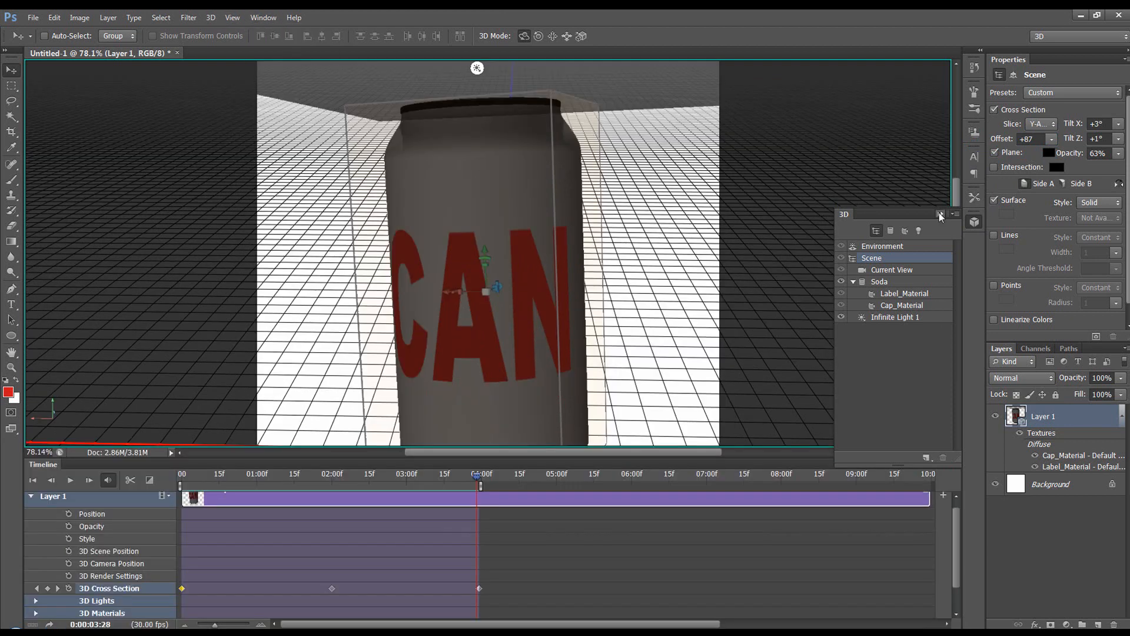
pyautogui.click(940, 215)
pyautogui.click(974, 221)
pyautogui.click(919, 232)
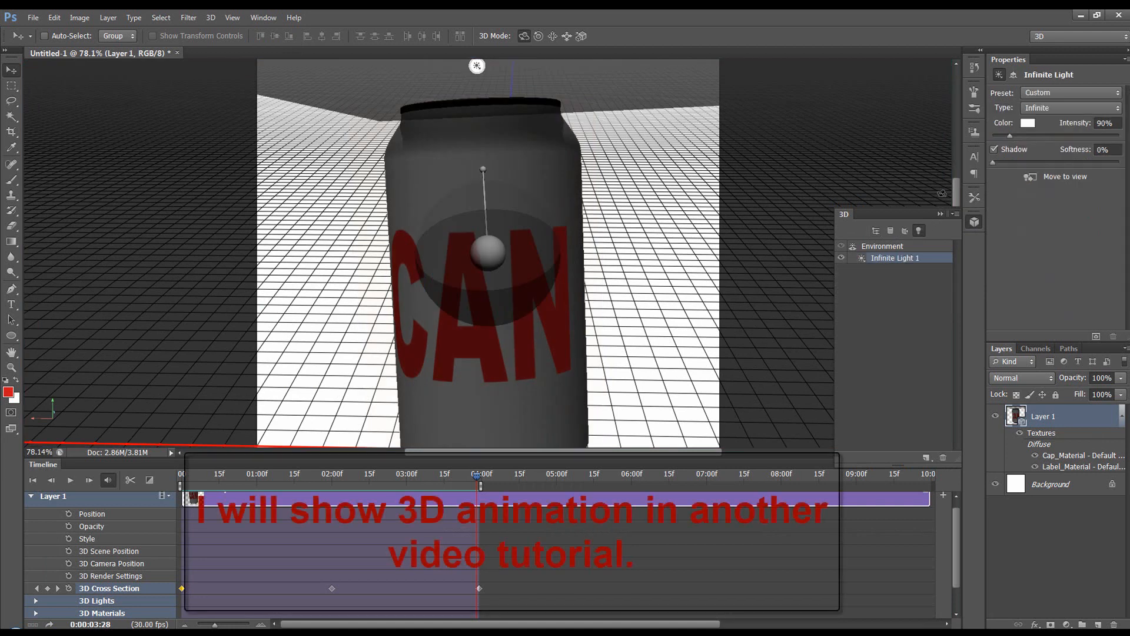
pyautogui.click(877, 228)
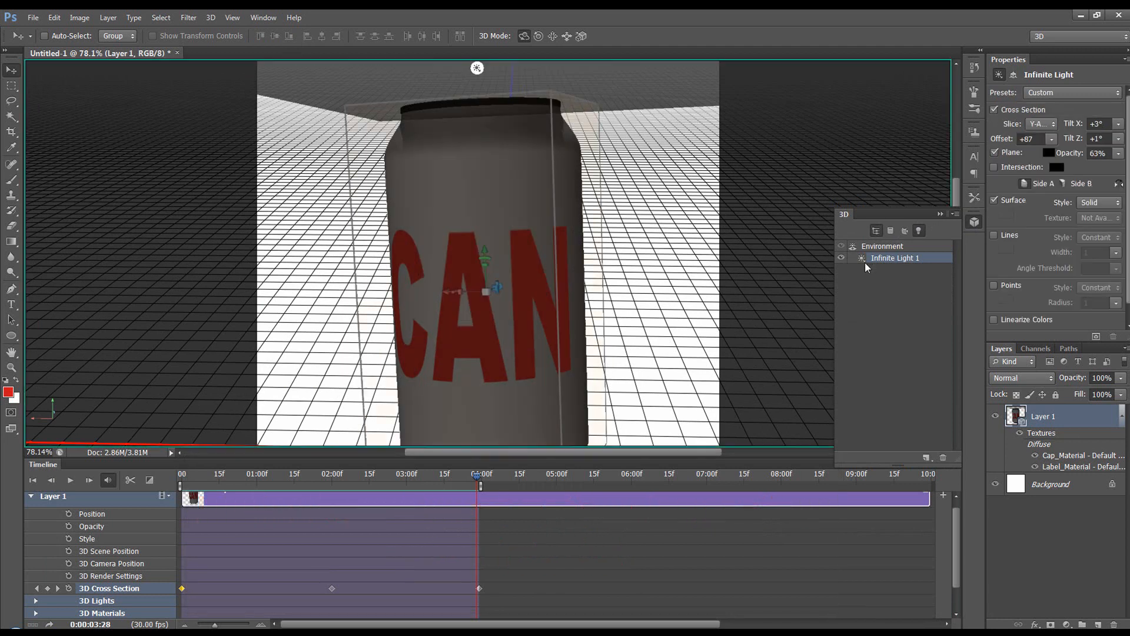
pyautogui.click(210, 18)
pyautogui.click(212, 19)
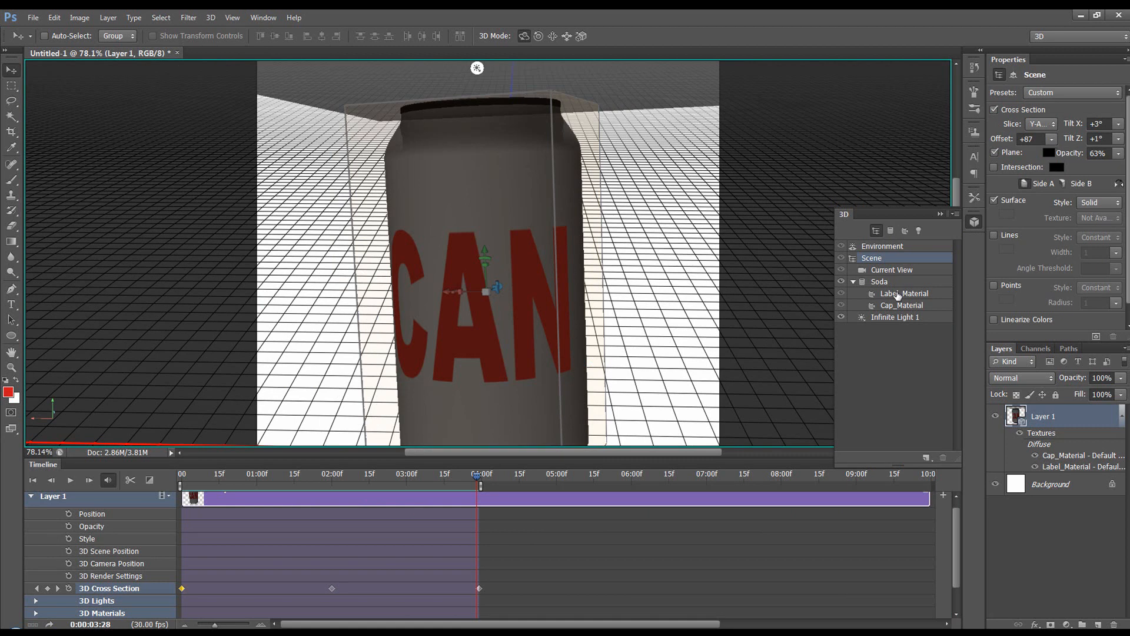
# Browse the preset materials for Label_Material and apply the red textured preset with the bump pattern.
pyautogui.click(899, 294)
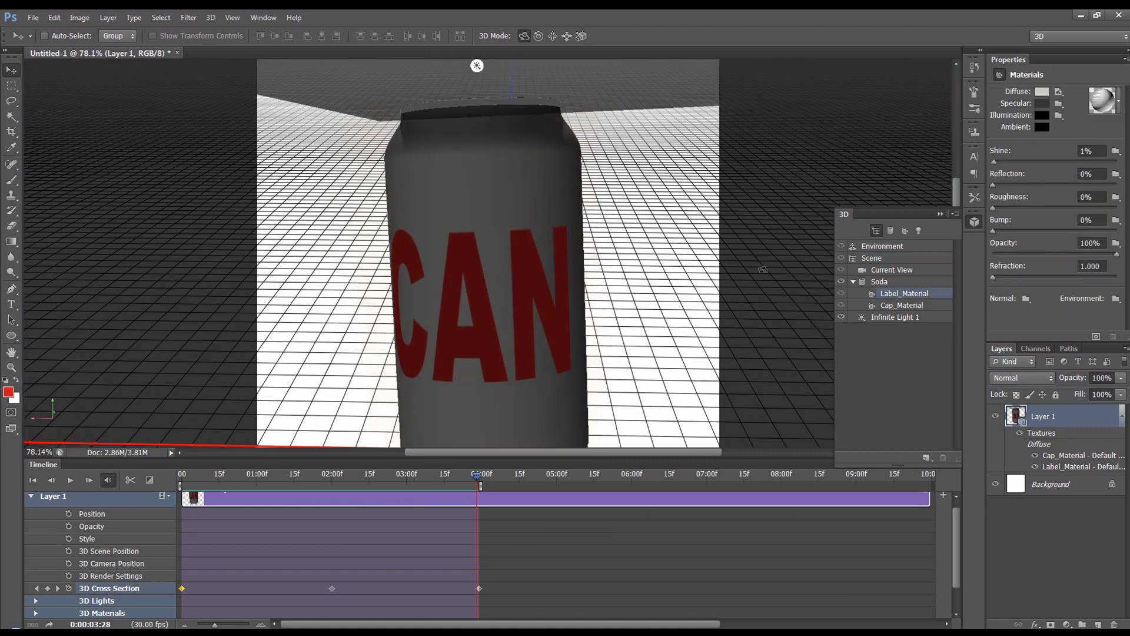
pyautogui.click(1119, 98)
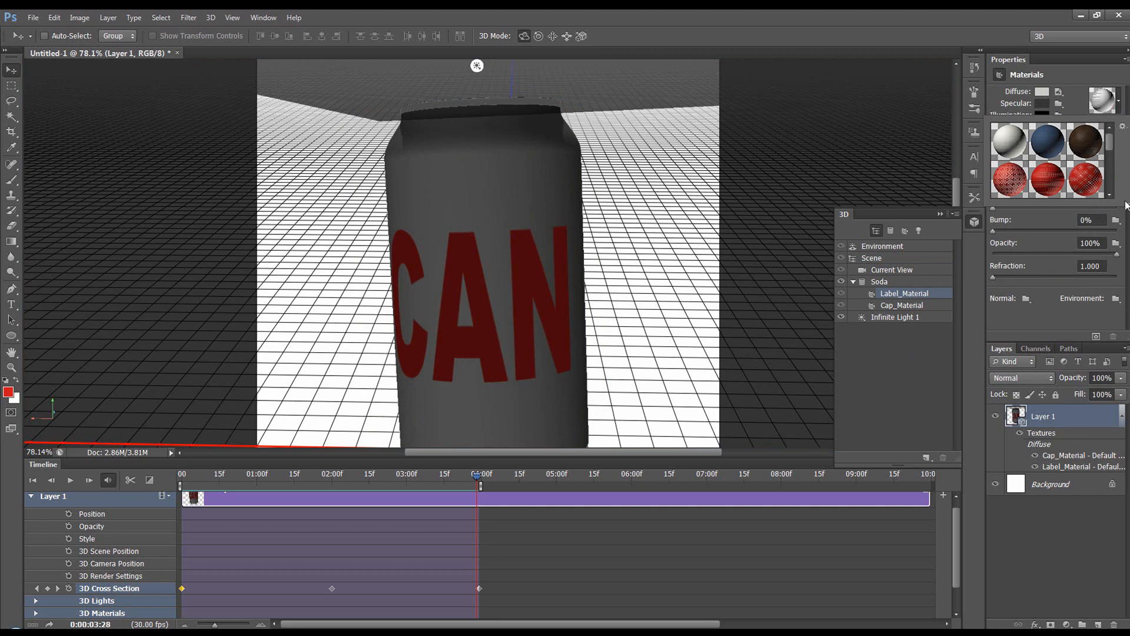
pyautogui.moveTo(1122, 201); pyautogui.dragTo(1124, 328)
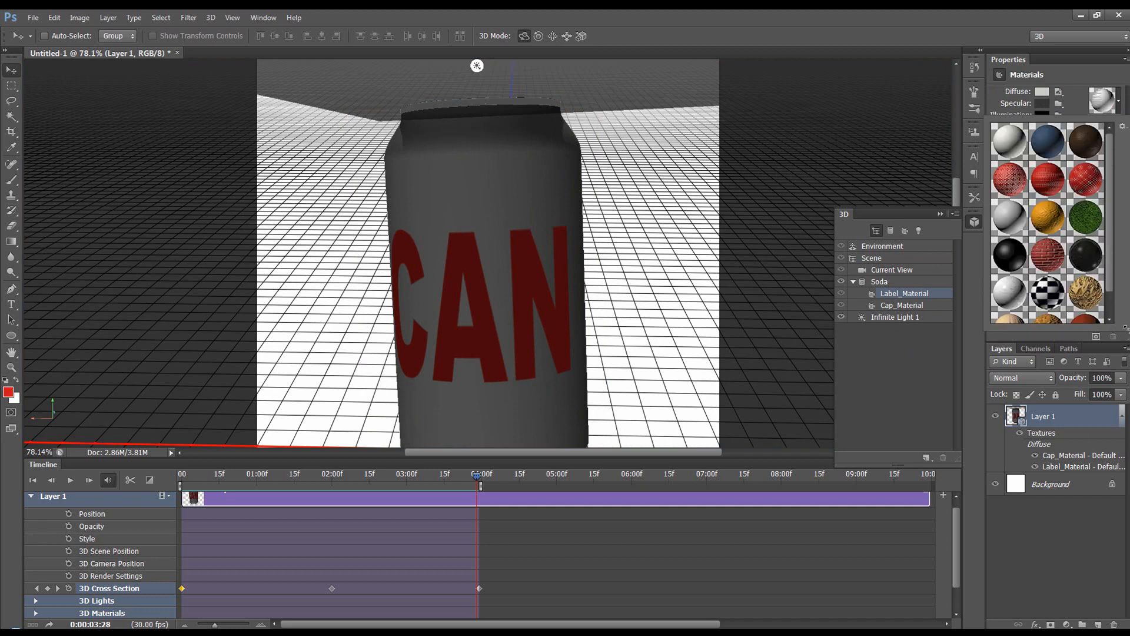
pyautogui.click(1117, 101)
pyautogui.click(1117, 105)
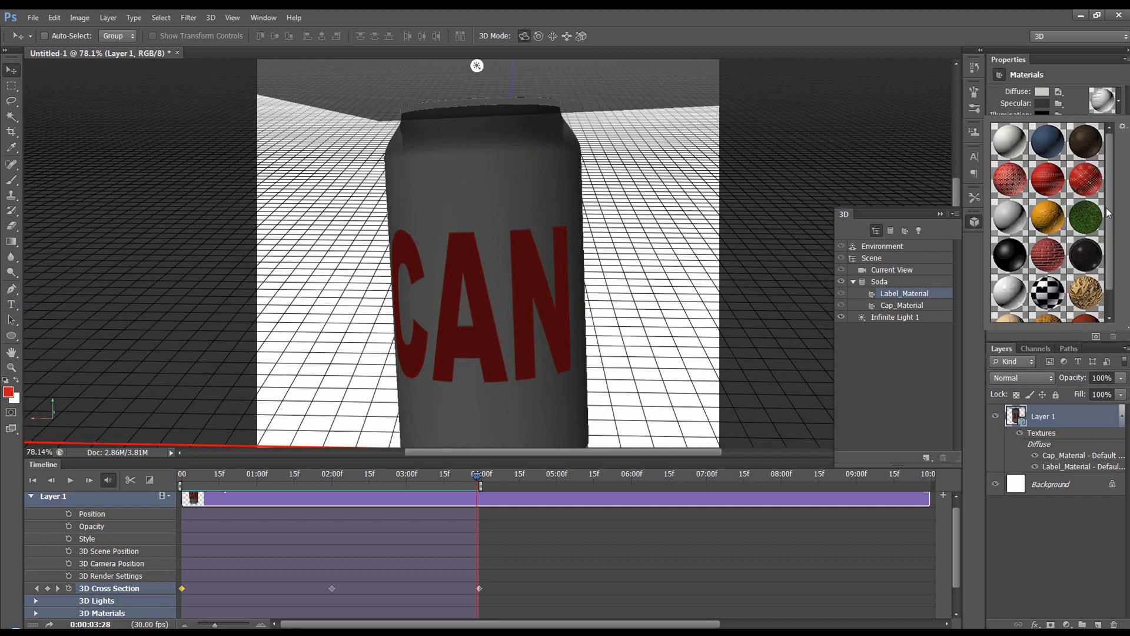
pyautogui.click(1009, 266)
pyautogui.click(1005, 186)
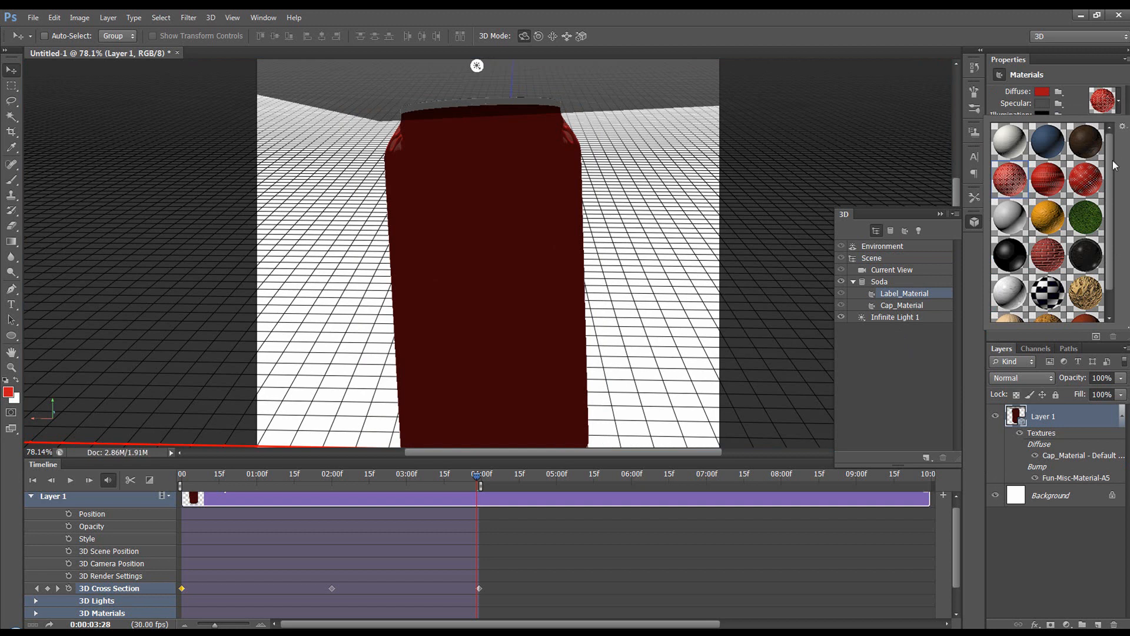
pyautogui.scroll(-1, 1114, 194)
pyautogui.click(1116, 94)
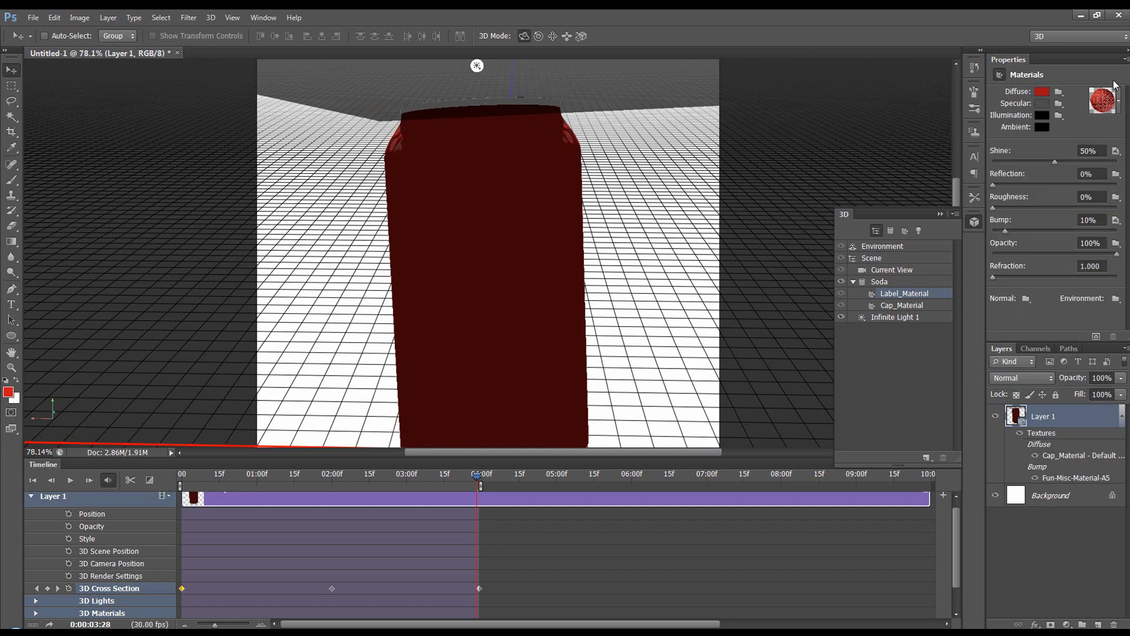
# Create a new blank document and, using default black and white, filter its background into a grainy grey swirl pattern.
pyautogui.click(33, 17)
pyautogui.click(44, 30)
pyautogui.press('Return')
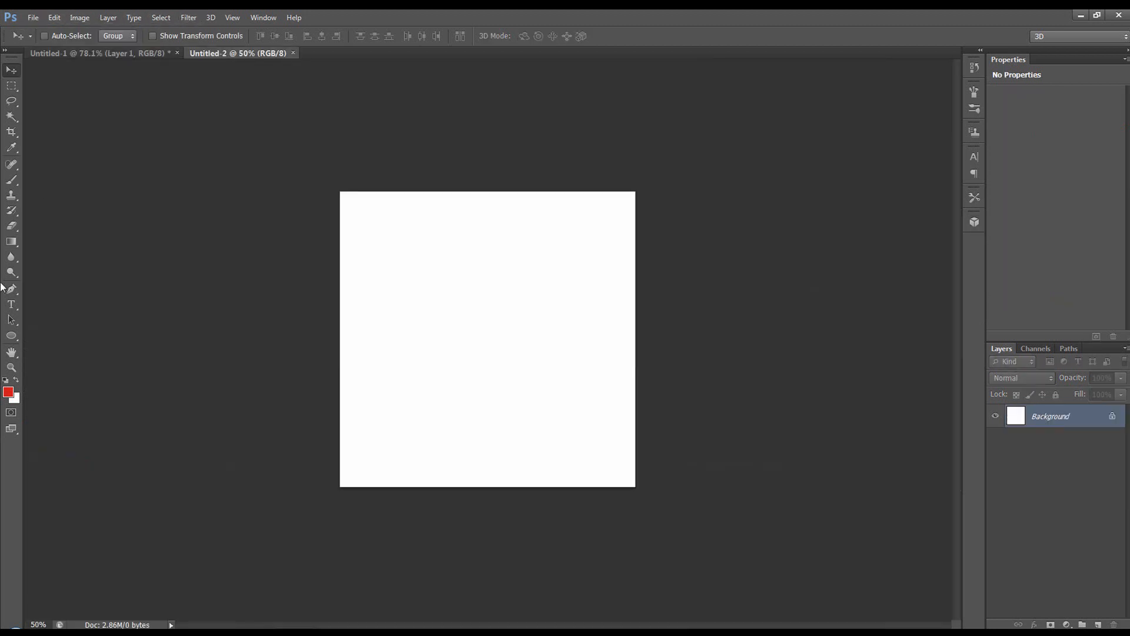
pyautogui.press('d')
pyautogui.click(189, 17)
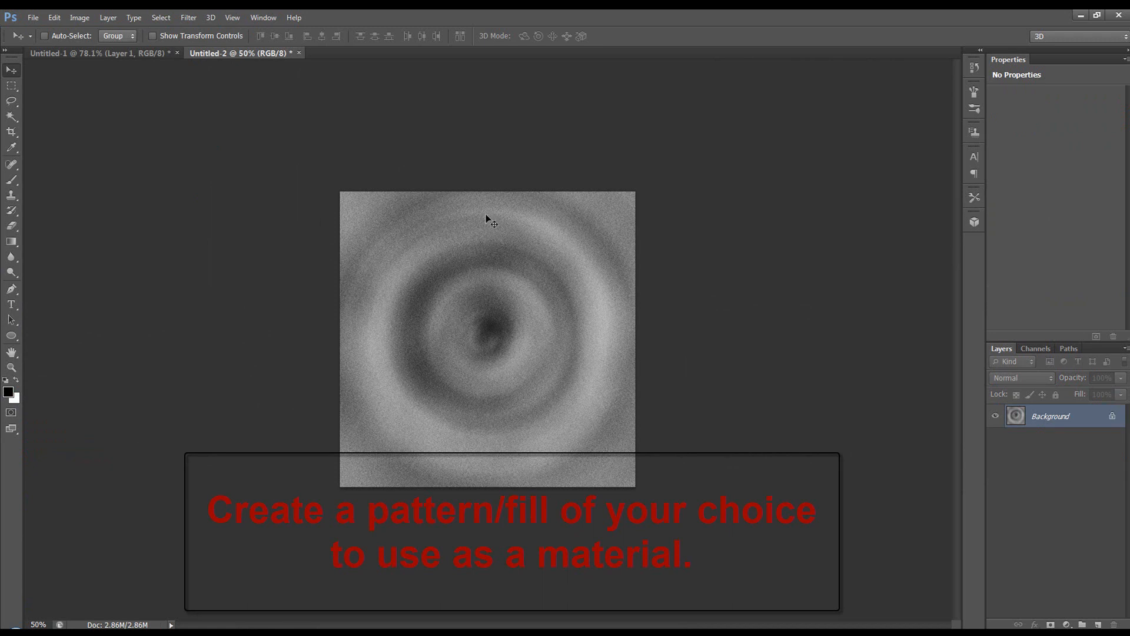
# Convert the swirl pattern layer into a flat 3D mesh.
pyautogui.click(211, 17)
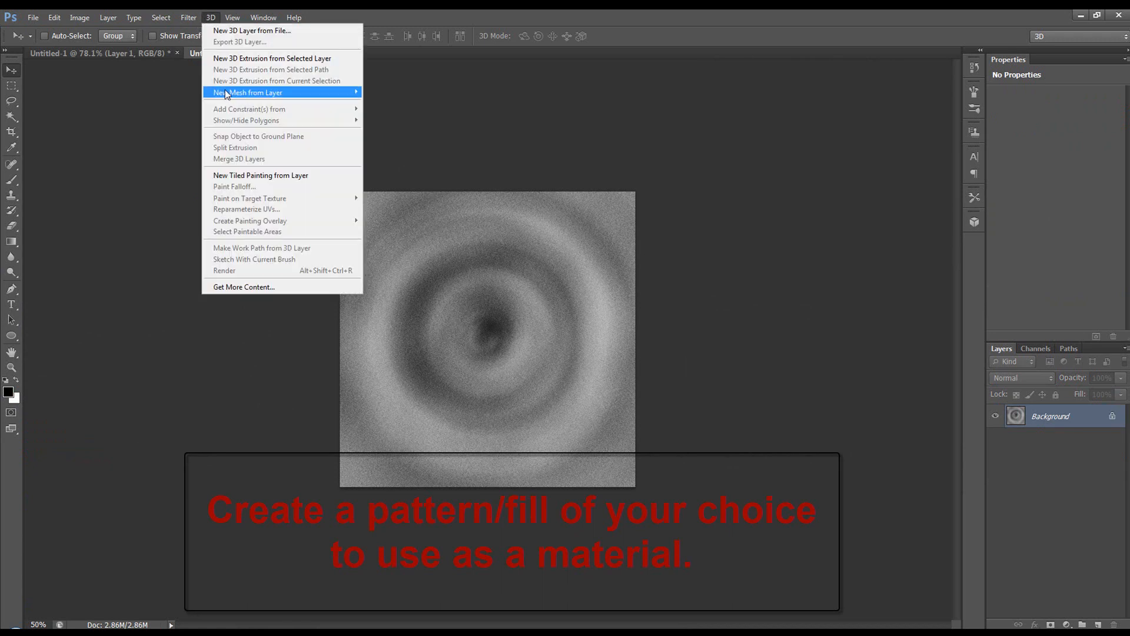
pyautogui.moveTo(283, 93)
pyautogui.click(385, 92)
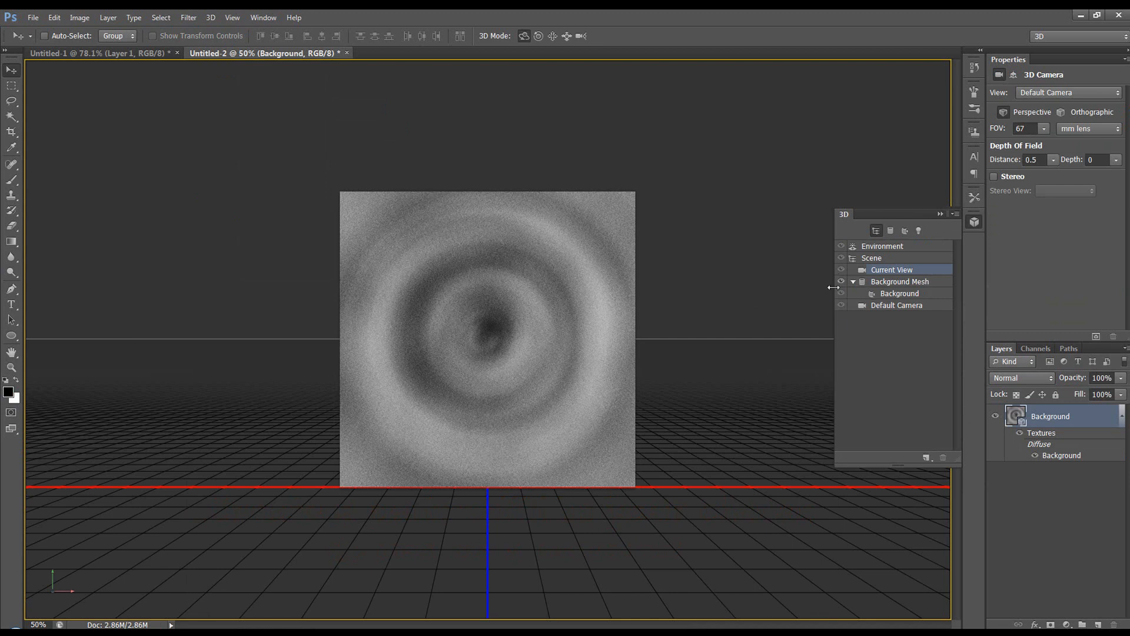
# Save the mesh's Background material as a new material preset named "demo-mt" and check it in the preset list.
pyautogui.click(898, 294)
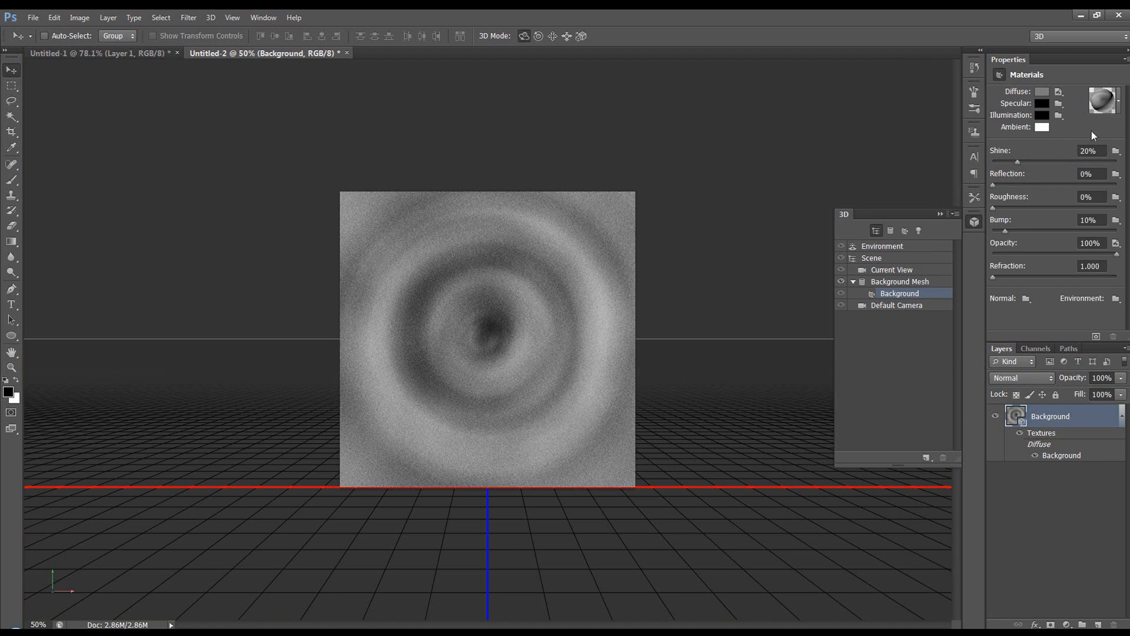
pyautogui.click(1120, 103)
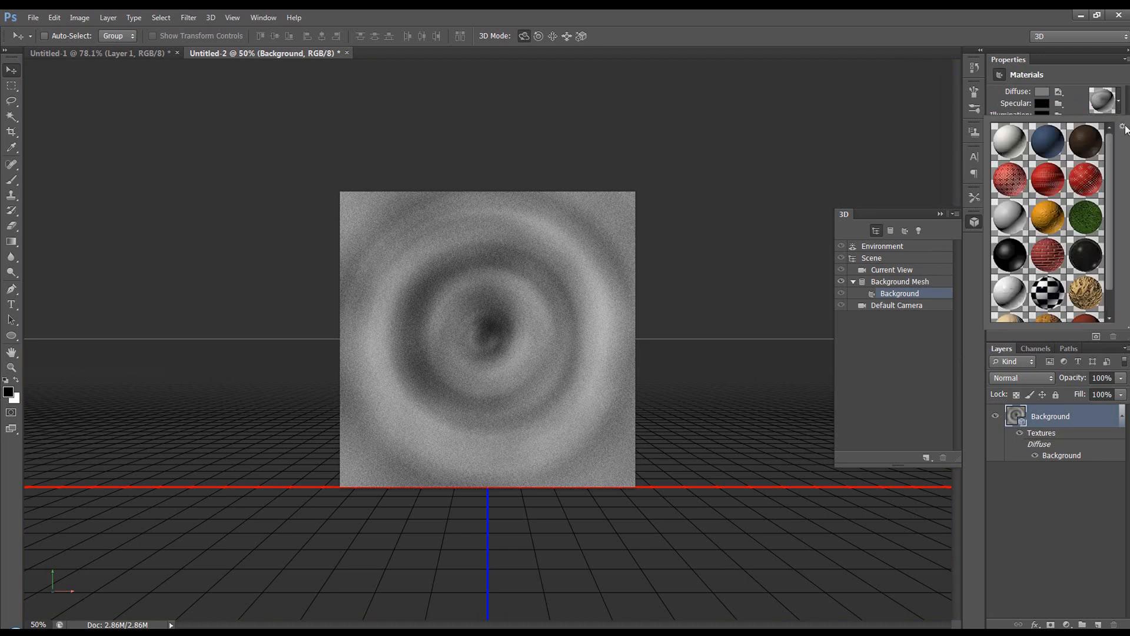
pyautogui.click(1122, 128)
pyautogui.click(1112, 141)
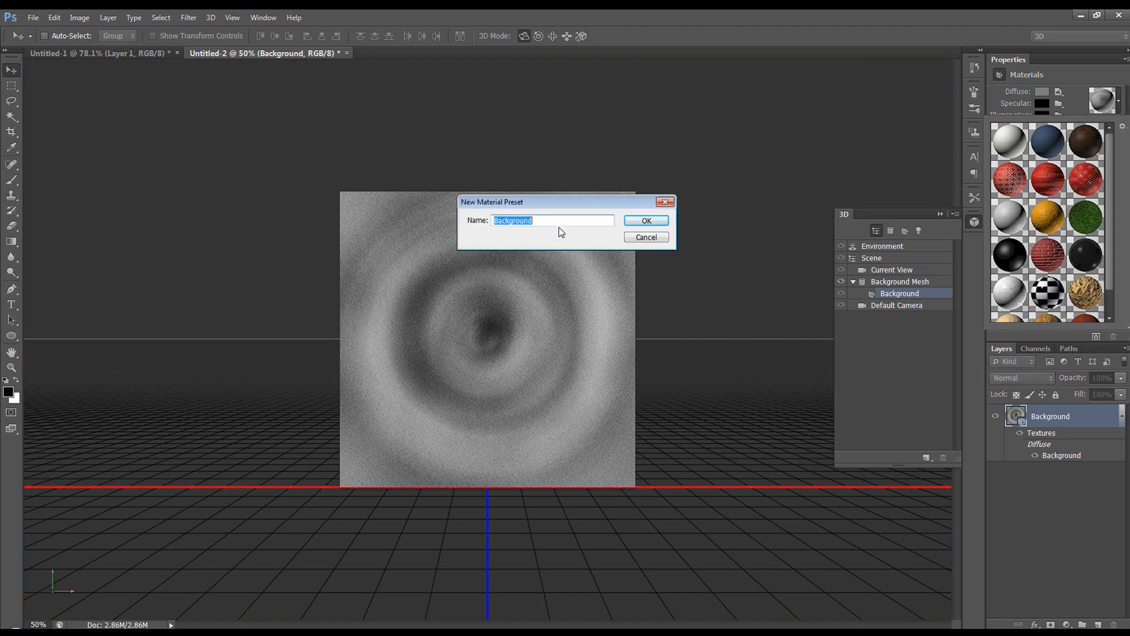
pyautogui.write('demo-mt')
pyautogui.click(644, 222)
pyautogui.scroll(-3, 1112, 241)
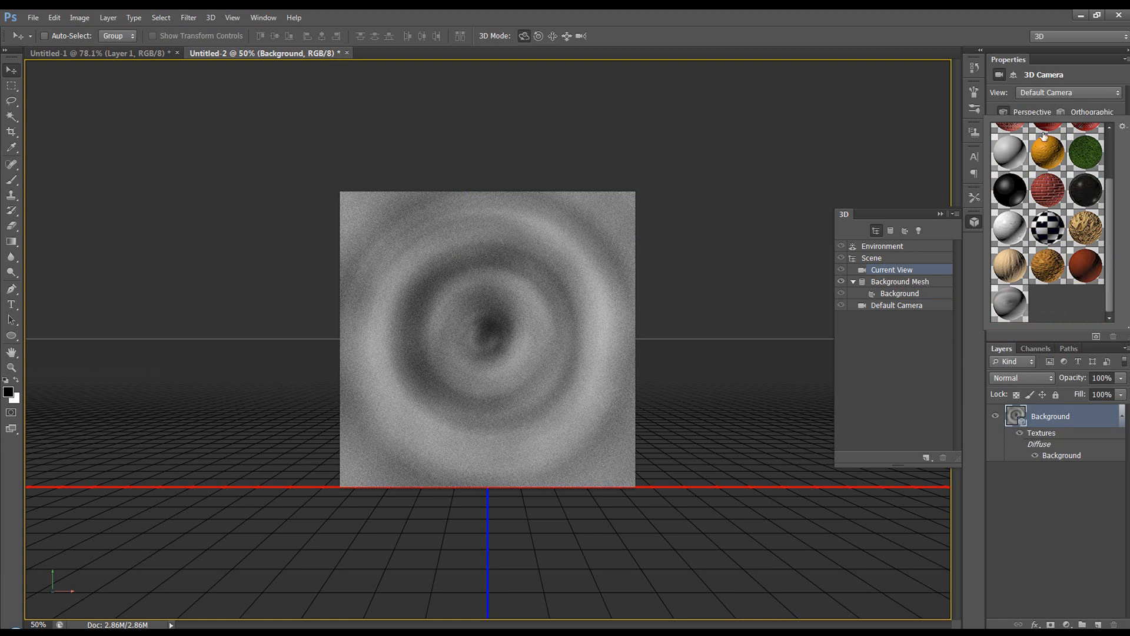
pyautogui.moveTo(1108, 192); pyautogui.dragTo(1111, 141)
pyautogui.click(1123, 127)
# Return to the soda can document and apply the saved swirl material preset to Label_Material.
pyautogui.click(146, 54)
pyautogui.click(146, 54)
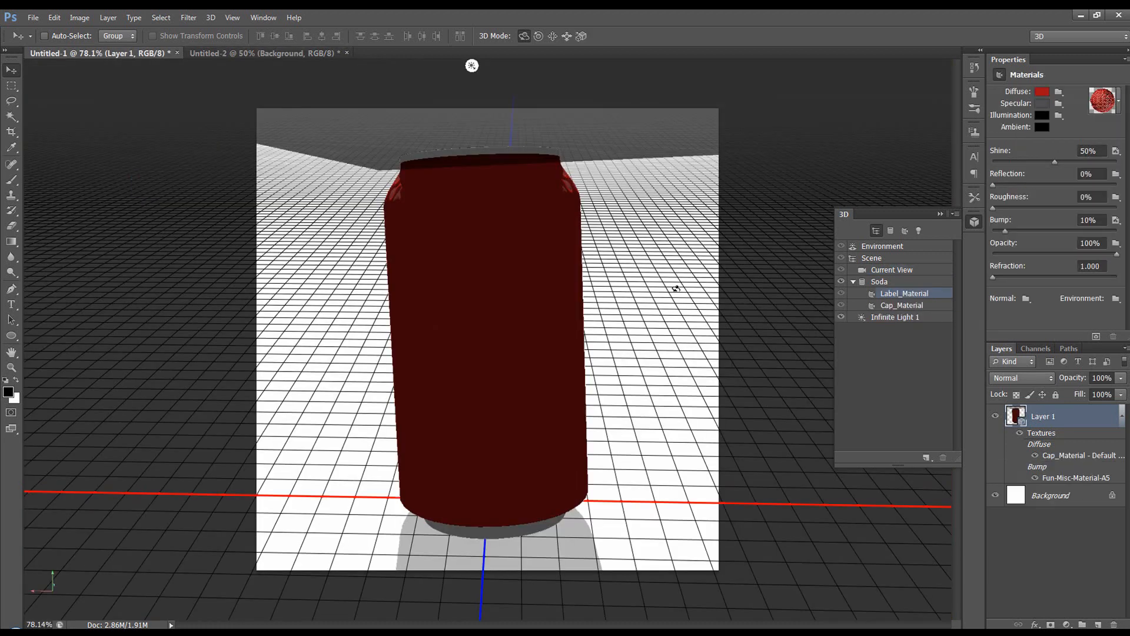
pyautogui.click(1118, 103)
pyautogui.scroll(-5, 1113, 177)
pyautogui.click(1004, 304)
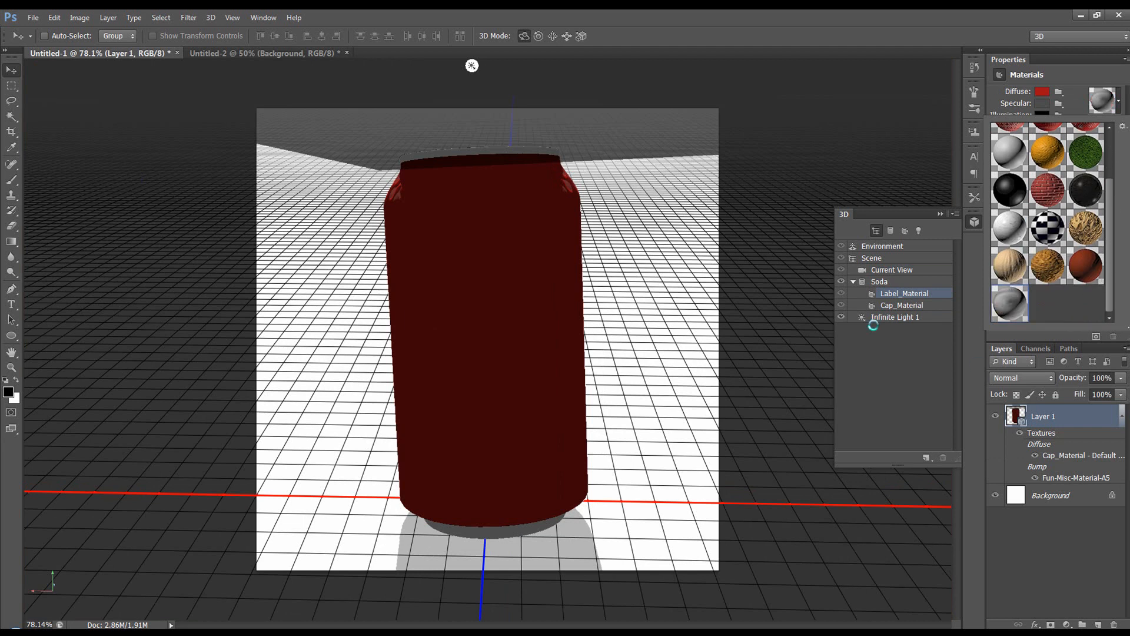
pyautogui.click(1124, 67)
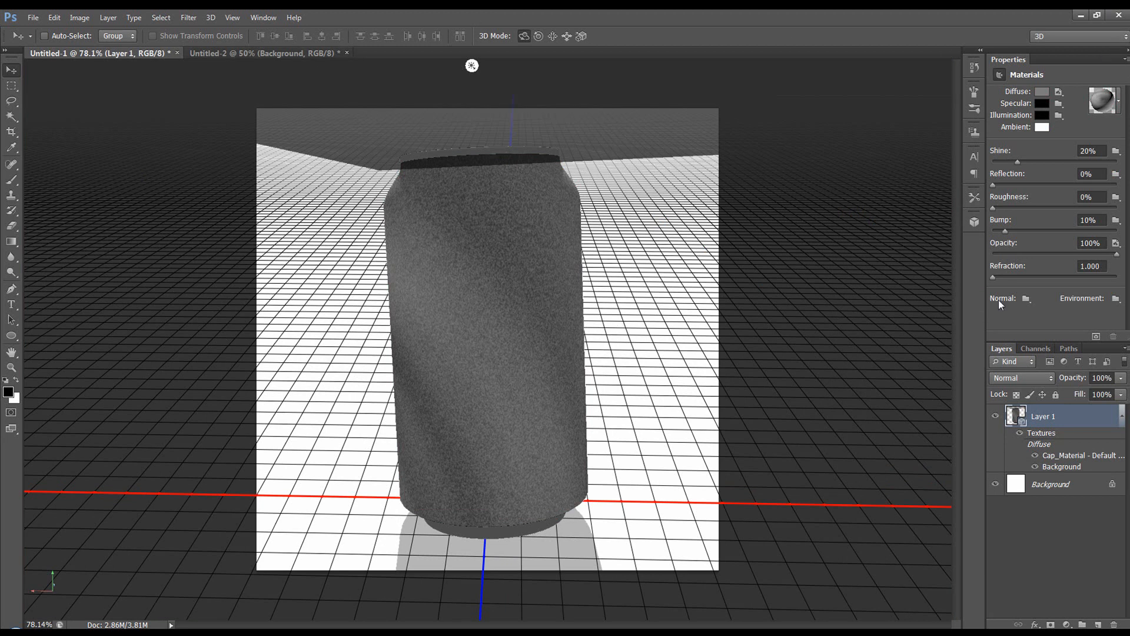
pyautogui.click(1012, 633)
pyautogui.rightClick(1012, 591)
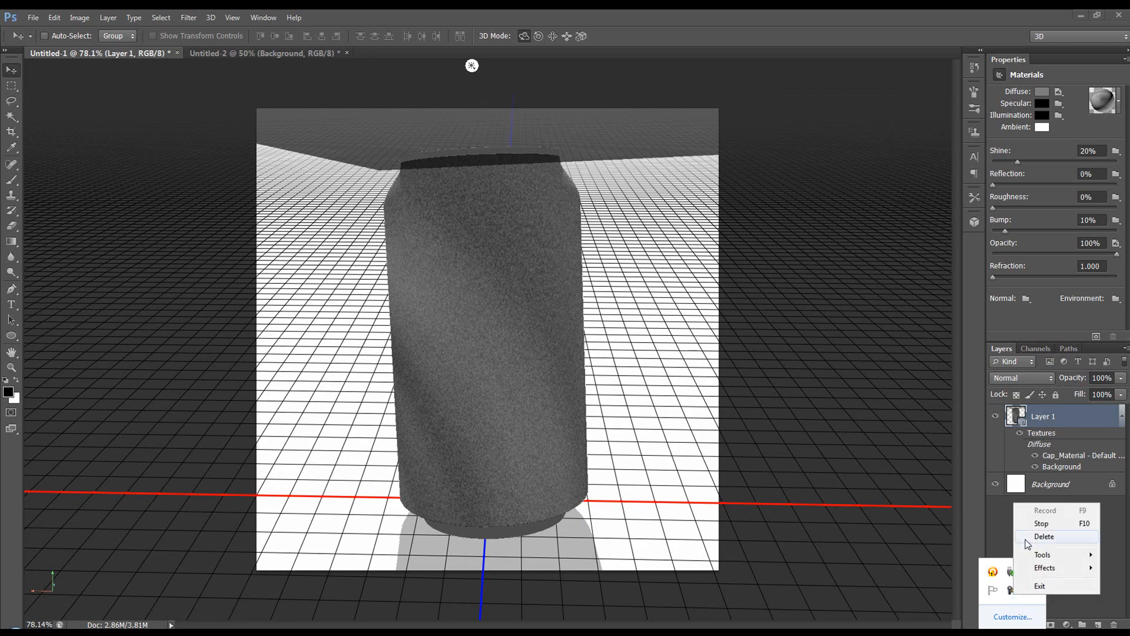